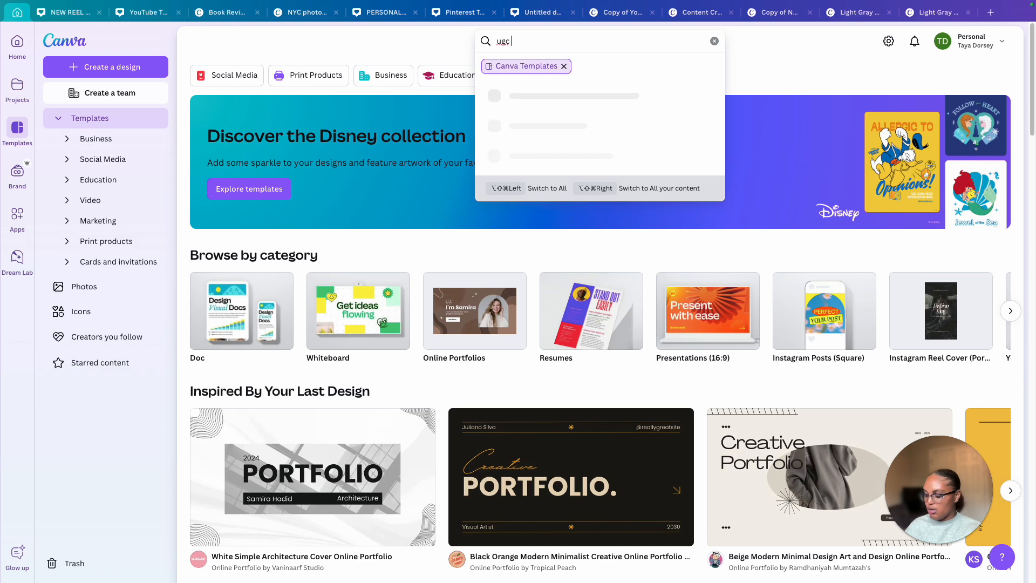
# Search the Canva templates for "ugc portfolio"
pyautogui.press('BackSpace')
pyautogui.press('BackSpace')
pyautogui.write('folio')
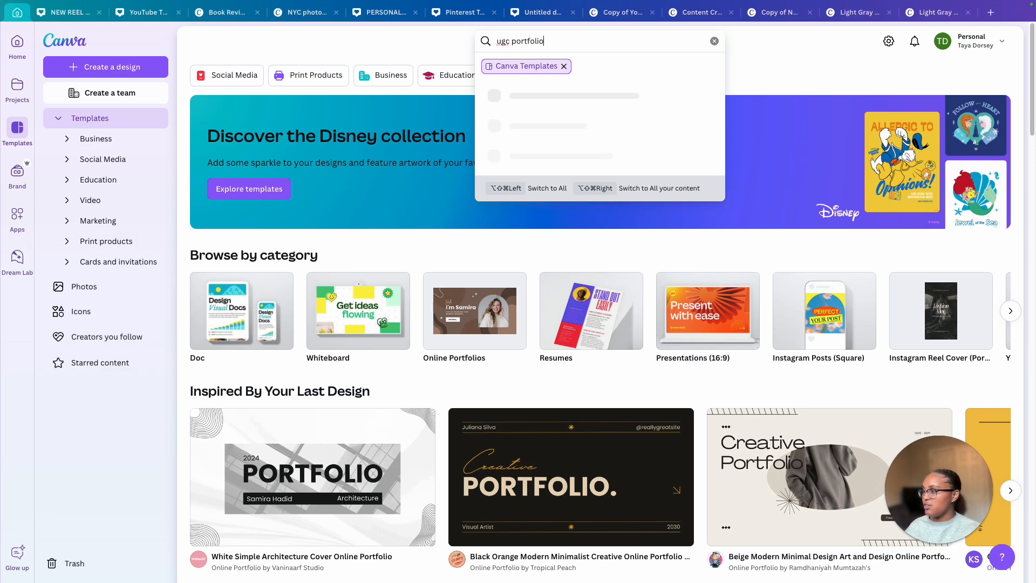
pyautogui.press('Return')
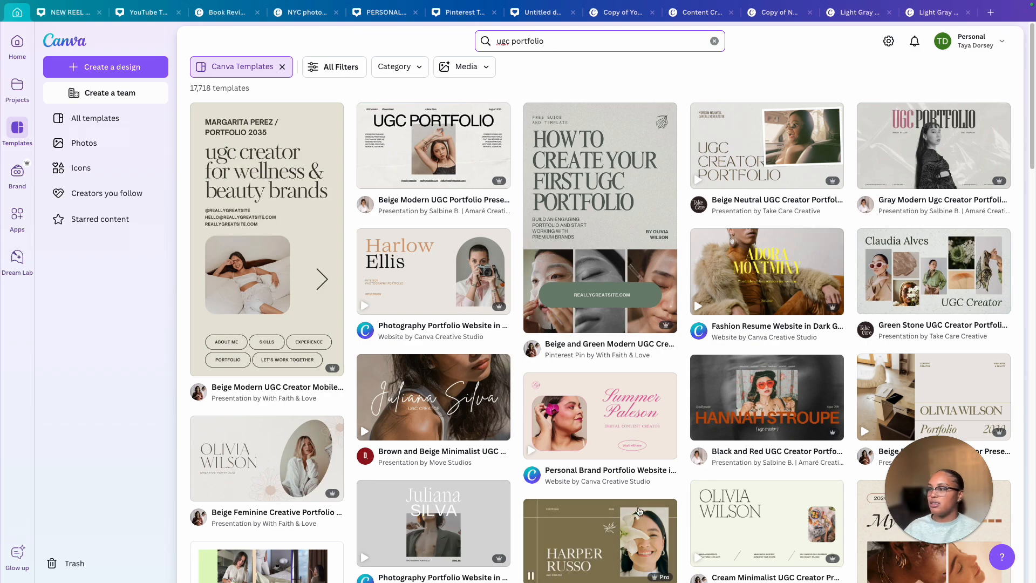
# Browse the ugc portfolio template results for a suitable design
pyautogui.scroll(-8, 765, 424)
pyautogui.scroll(-8, 765, 424)
pyautogui.scroll(17, 769, 410)
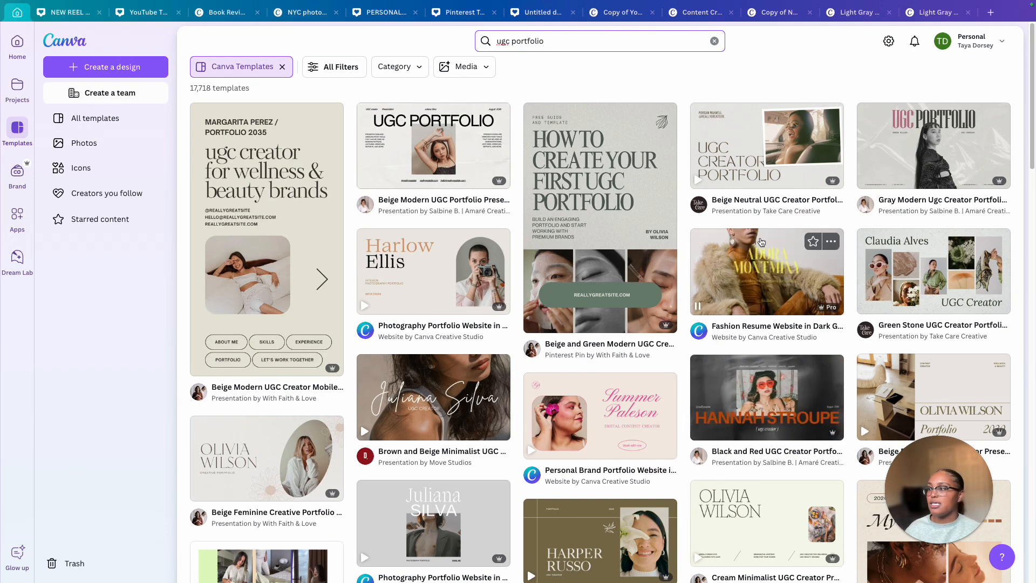
pyautogui.scroll(-10, 752, 201)
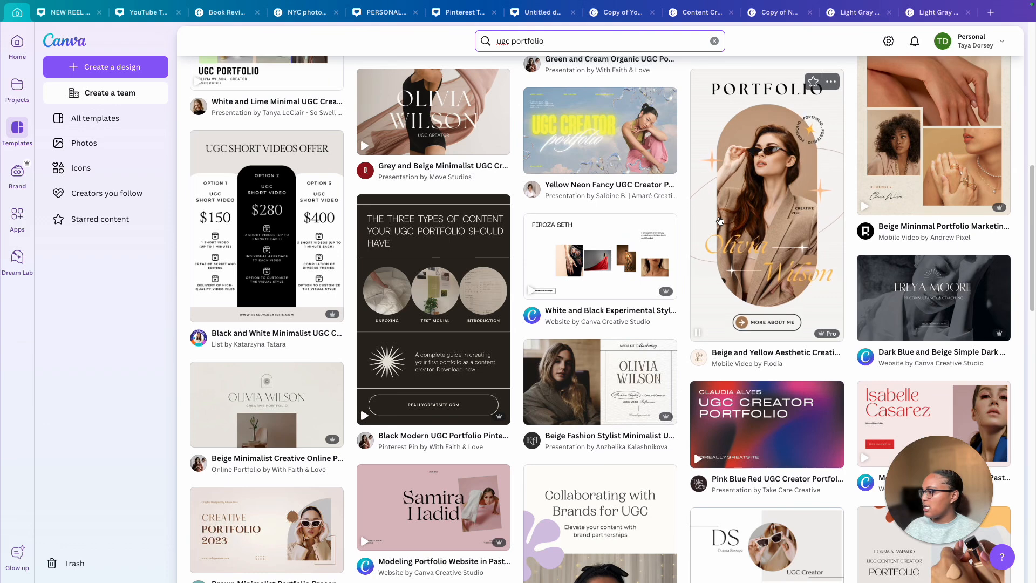
pyautogui.scroll(-2, 719, 221)
pyautogui.scroll(-1, 719, 221)
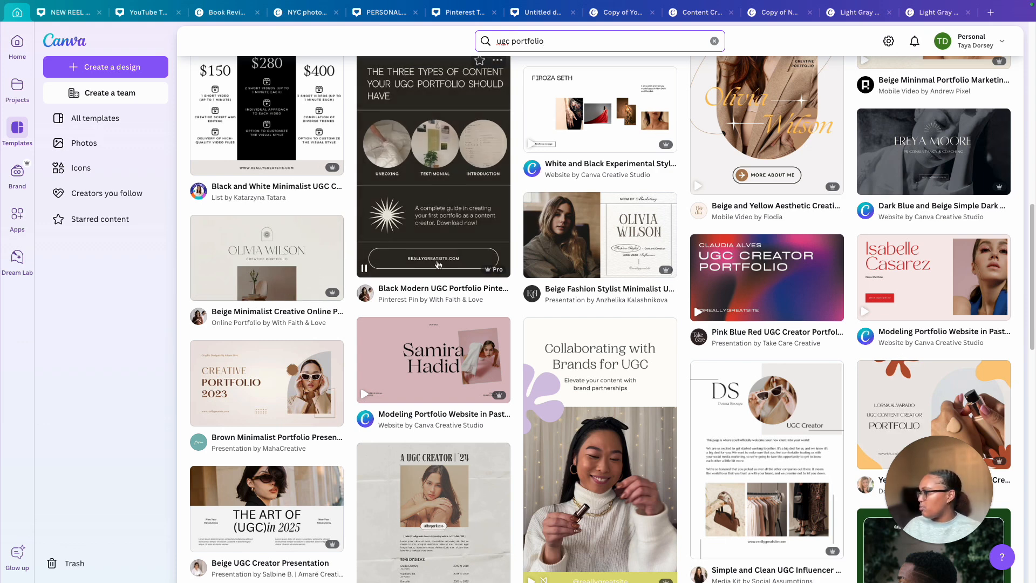
# Open the "Modeling Portfolio Website in Pastel Pink" template for editing
pyautogui.click(940, 273)
pyautogui.click(715, 248)
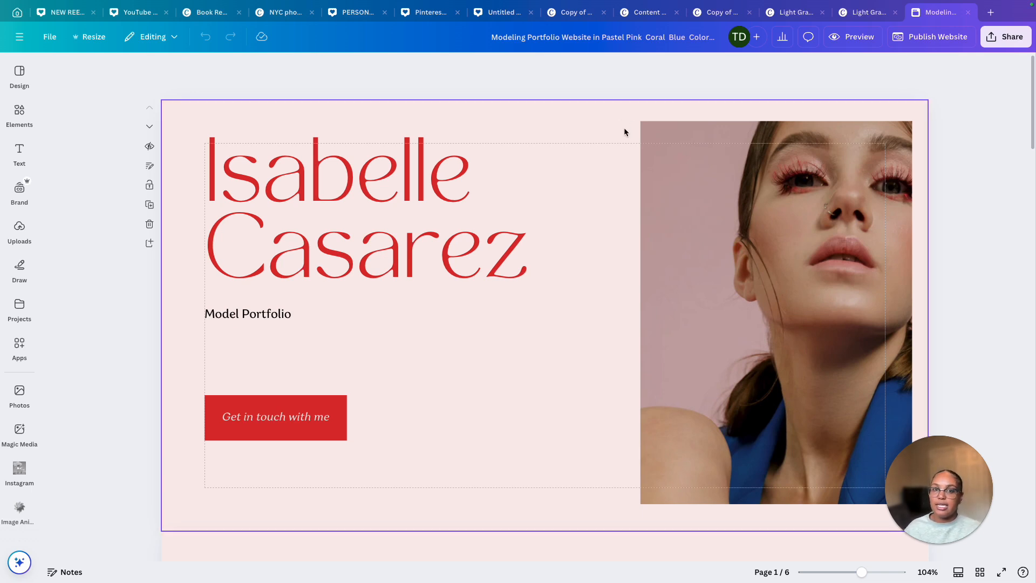
# Change the page background colour to the light cream brand colour across all pages
pyautogui.scroll(-1, 657, 126)
pyautogui.scroll(1, 692, 112)
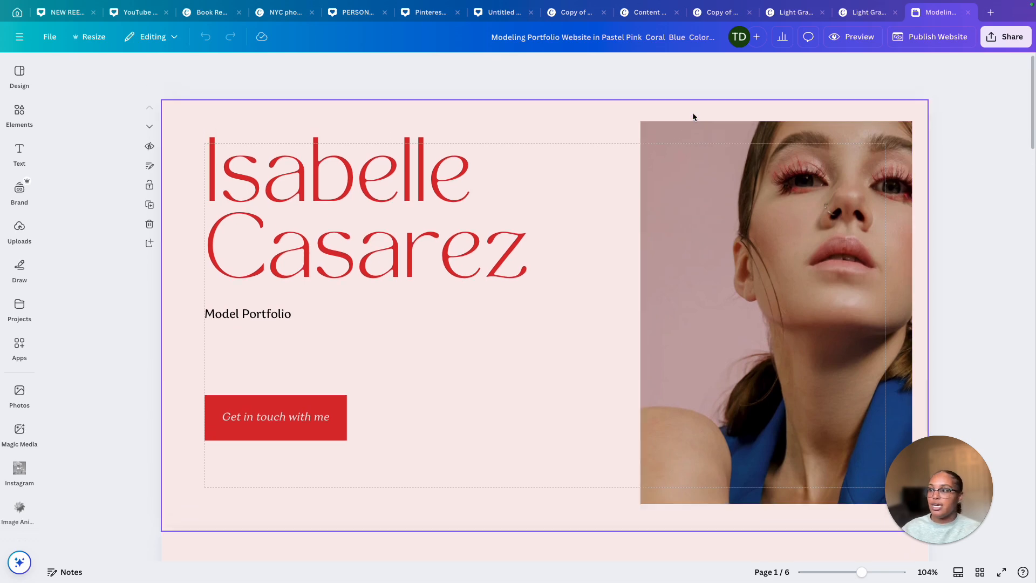
pyautogui.click(666, 259)
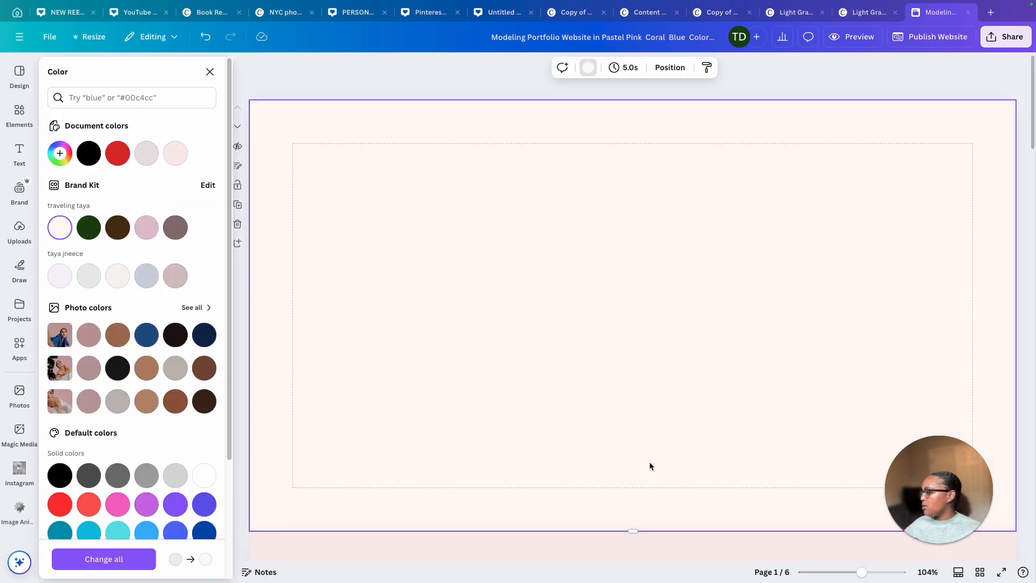
pyautogui.click(153, 557)
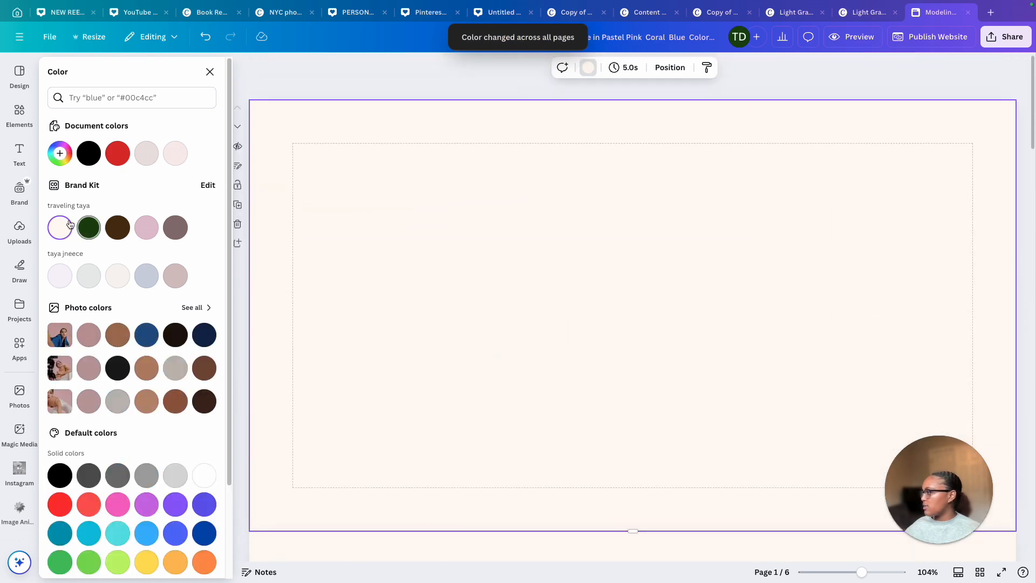
# Add a text box reading "UGC PORTFOLIO" on the first page and enlarge it across the page
pyautogui.press('t')
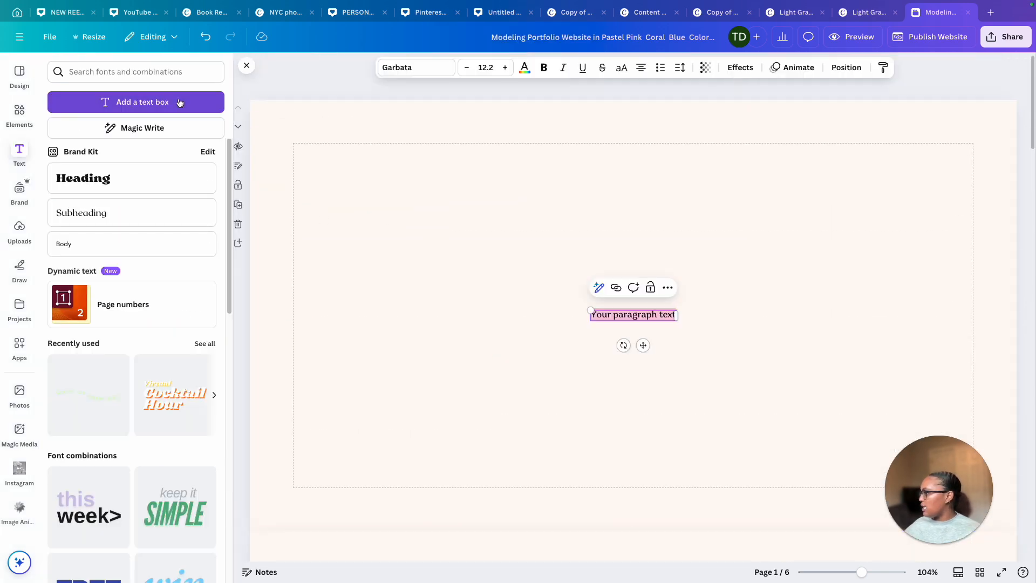
pyautogui.write('UGC PORTFOLIO')
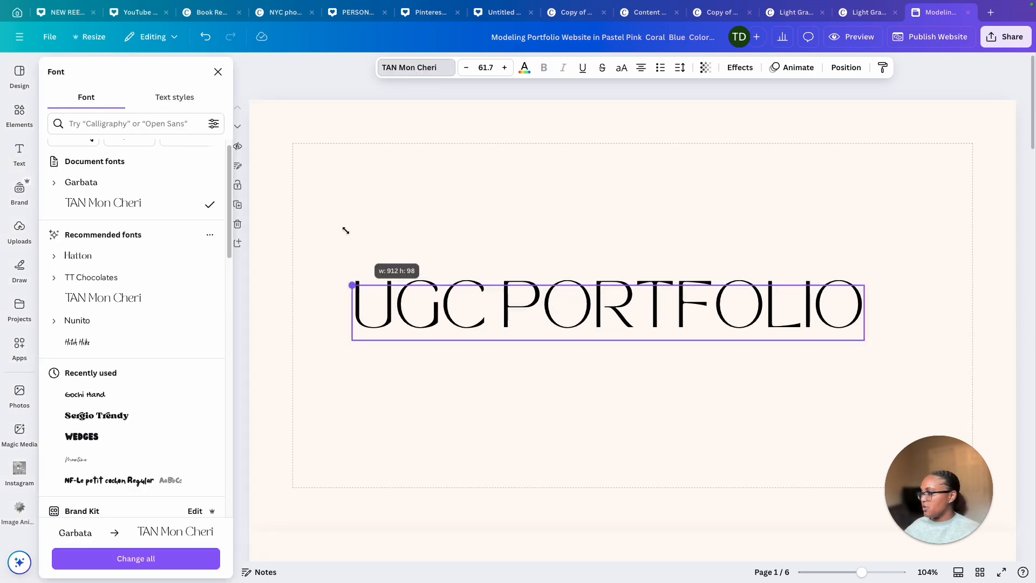
pyautogui.moveTo(351, 277); pyautogui.dragTo(272, 264)
# Add a second text box with the creator's first name just below the title
pyautogui.press('t')
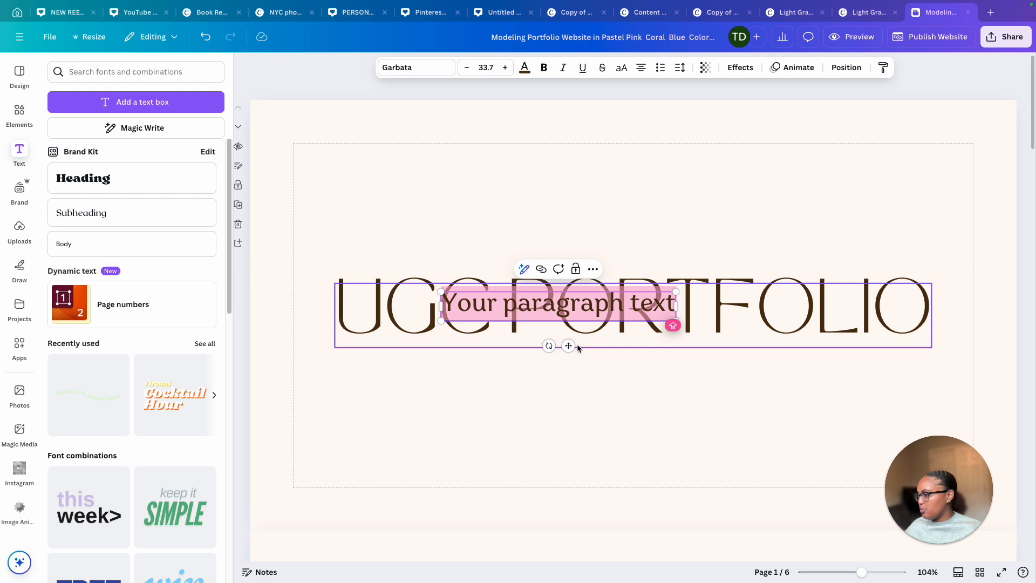
pyautogui.moveTo(569, 346); pyautogui.dragTo(643, 386)
pyautogui.click(645, 350)
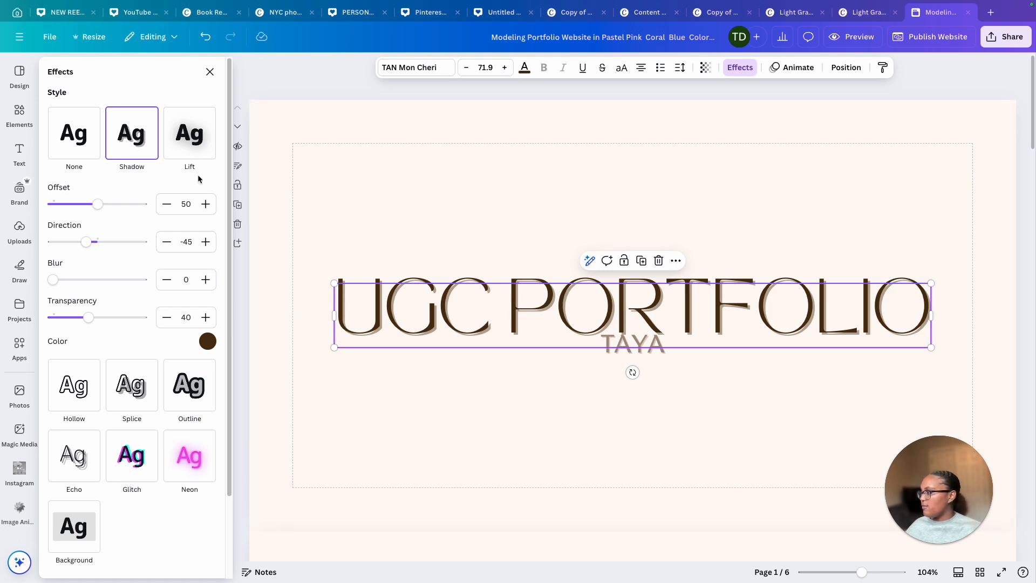
pyautogui.click(389, 405)
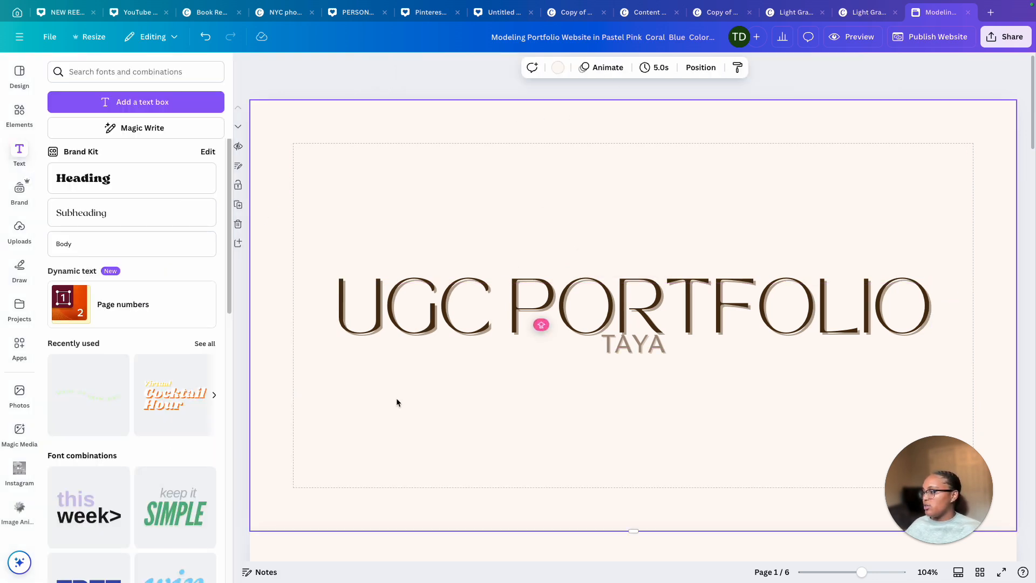
# Search the elements for BACKGROUND graphics and apply a beige textured background to the first page
pyautogui.click(903, 97)
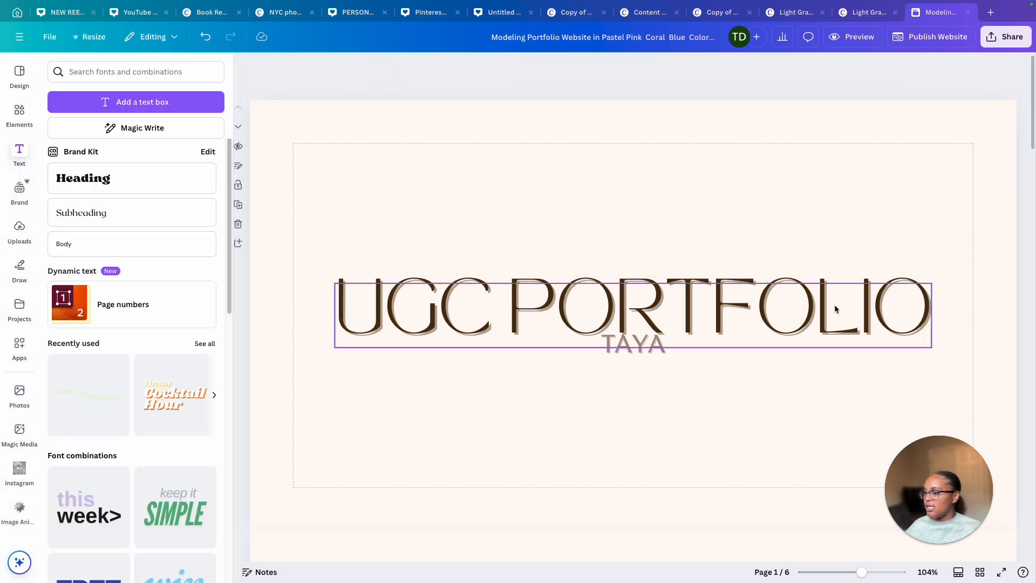
pyautogui.click(25, 115)
pyautogui.click(143, 71)
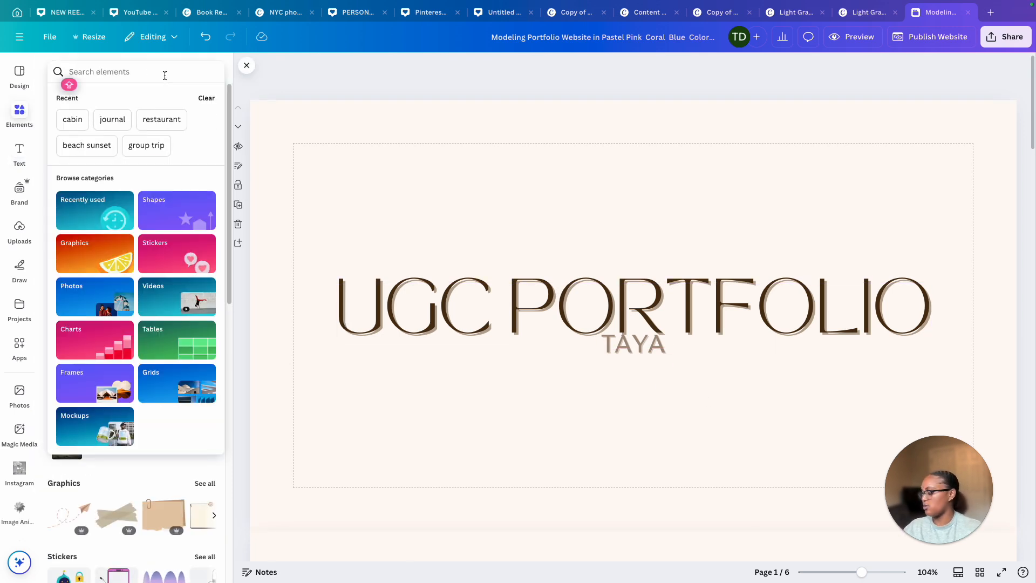
pyautogui.write('BACKGROUND')
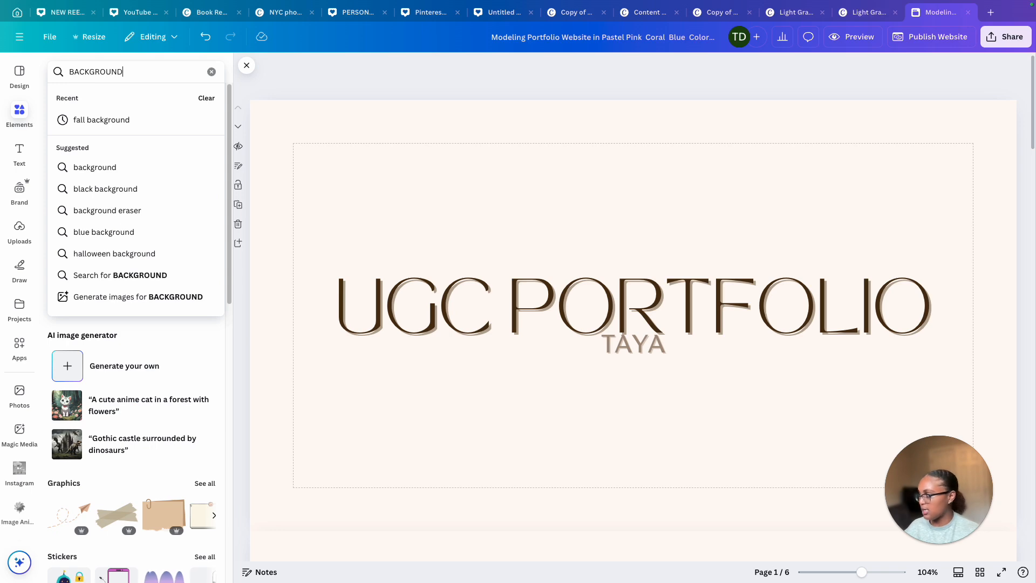
pyautogui.press('Return')
pyautogui.click(86, 97)
pyautogui.scroll(-5, 108, 175)
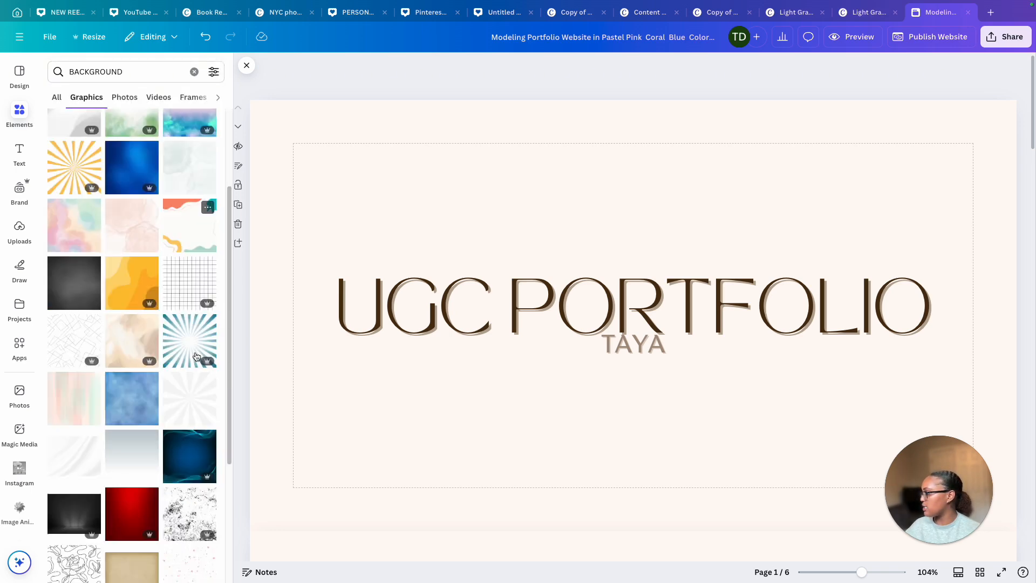
pyautogui.scroll(-5, 183, 241)
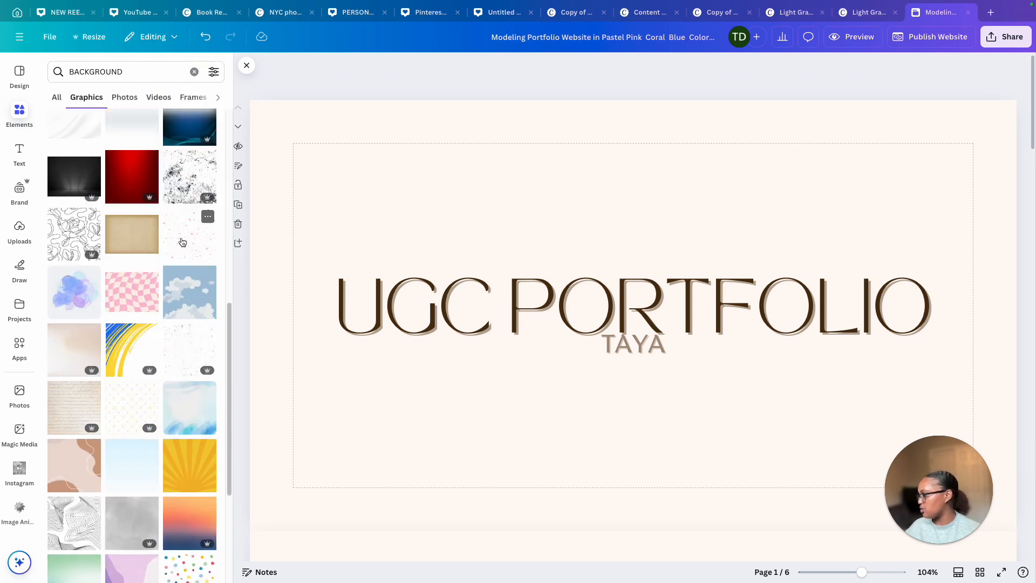
pyautogui.scroll(-4, 182, 241)
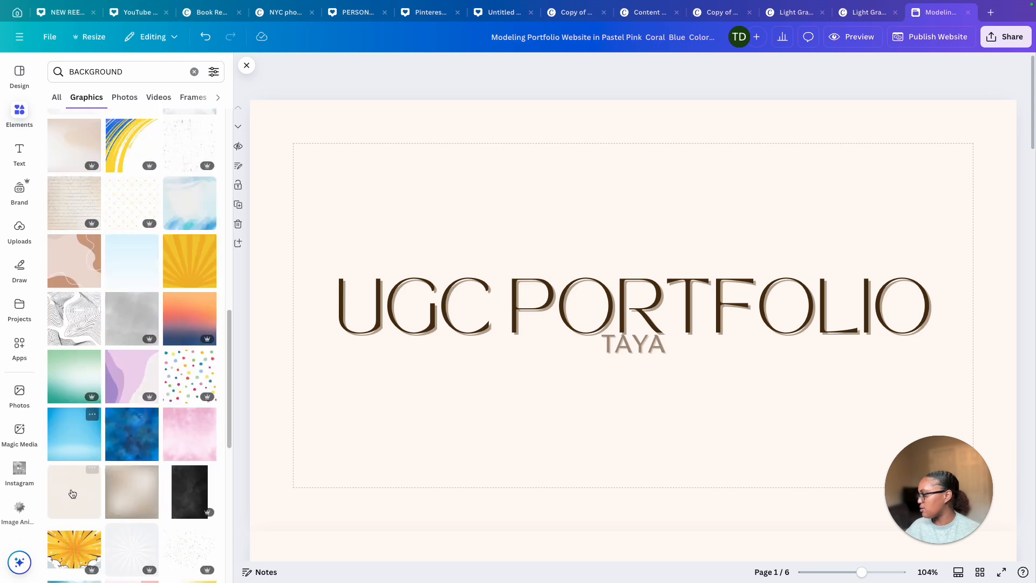
pyautogui.click(73, 492)
# Add a text box below the title containing the creator's social media handle
pyautogui.moveTo(368, 199); pyautogui.dragTo(317, 130)
pyautogui.moveTo(594, 271); pyautogui.dragTo(1014, 302)
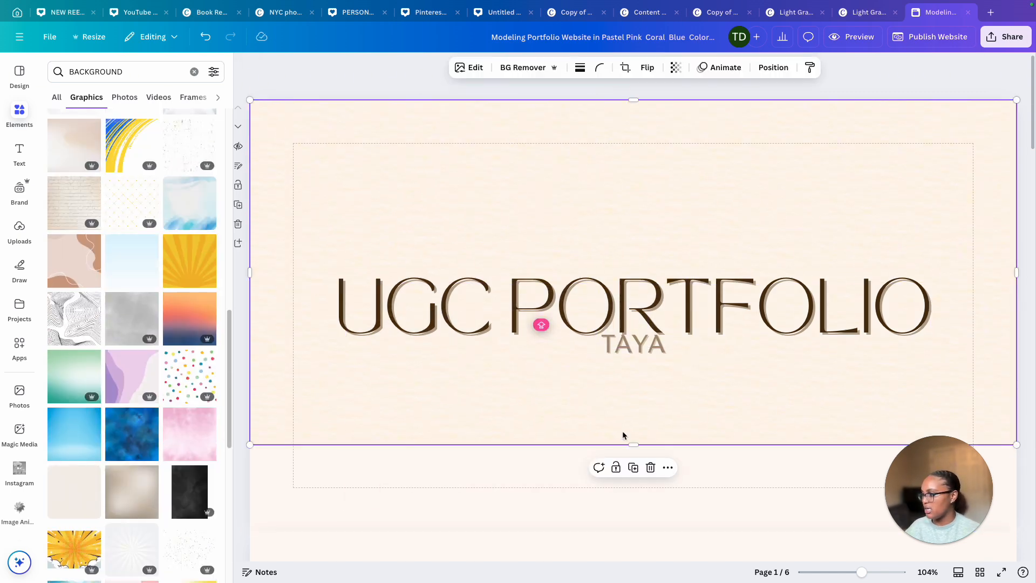
pyautogui.moveTo(632, 446); pyautogui.dragTo(629, 476)
pyautogui.write('@')
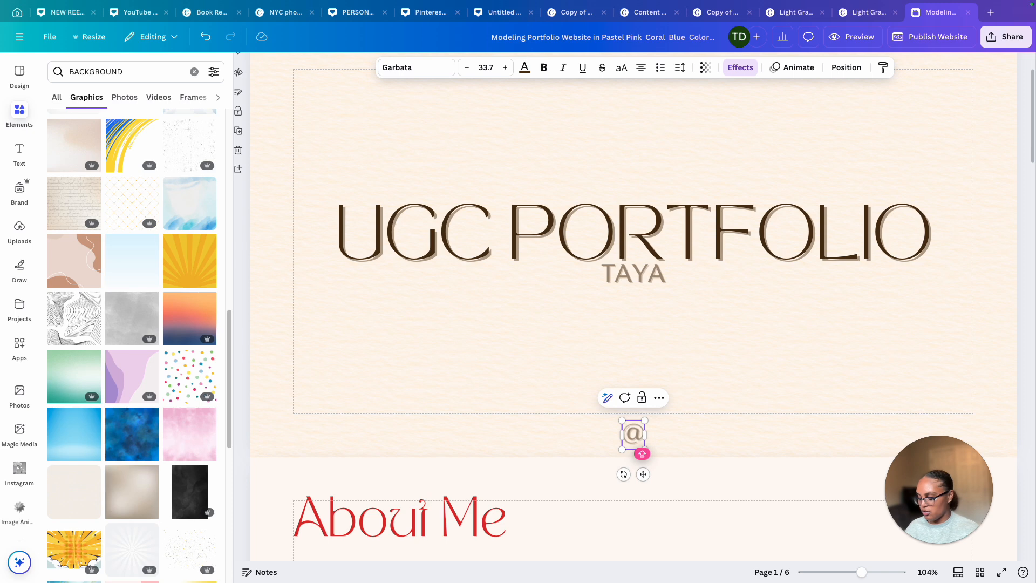
pyautogui.write('TRAVELING.TAYA')
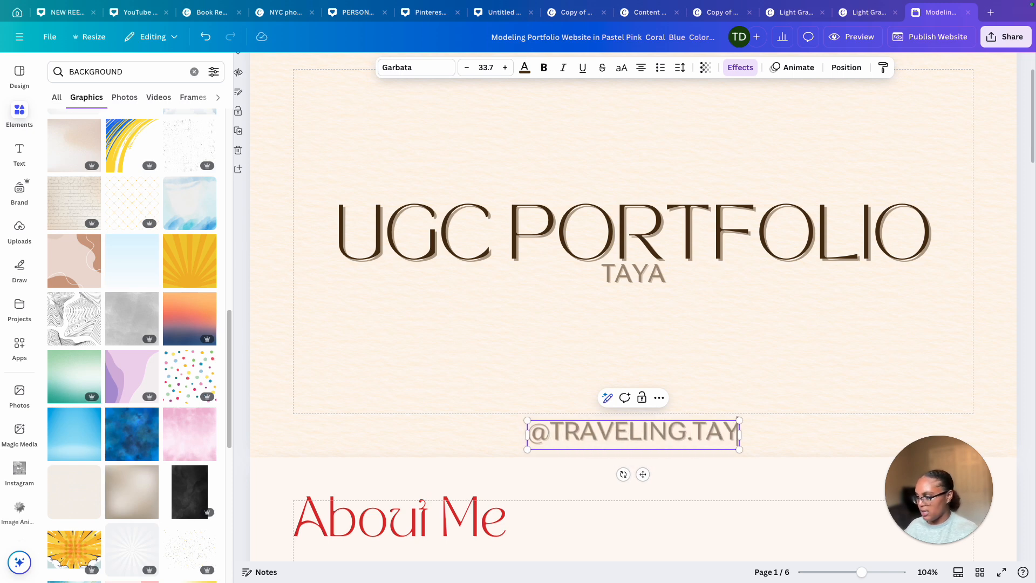
# Replace the second page's "About Me" heading with "Why create ugc?"
pyautogui.click(677, 397)
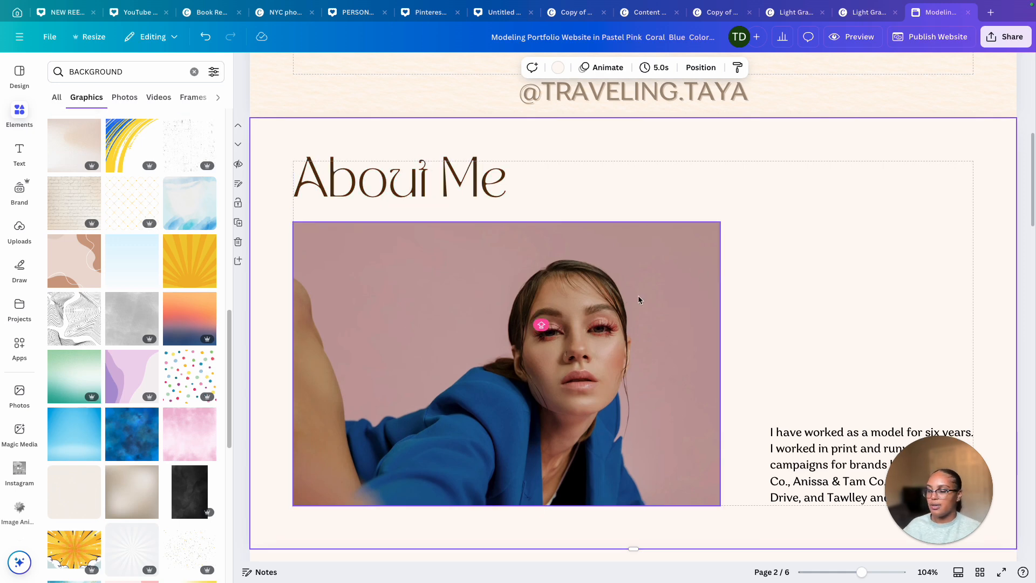
pyautogui.doubleClick(500, 175)
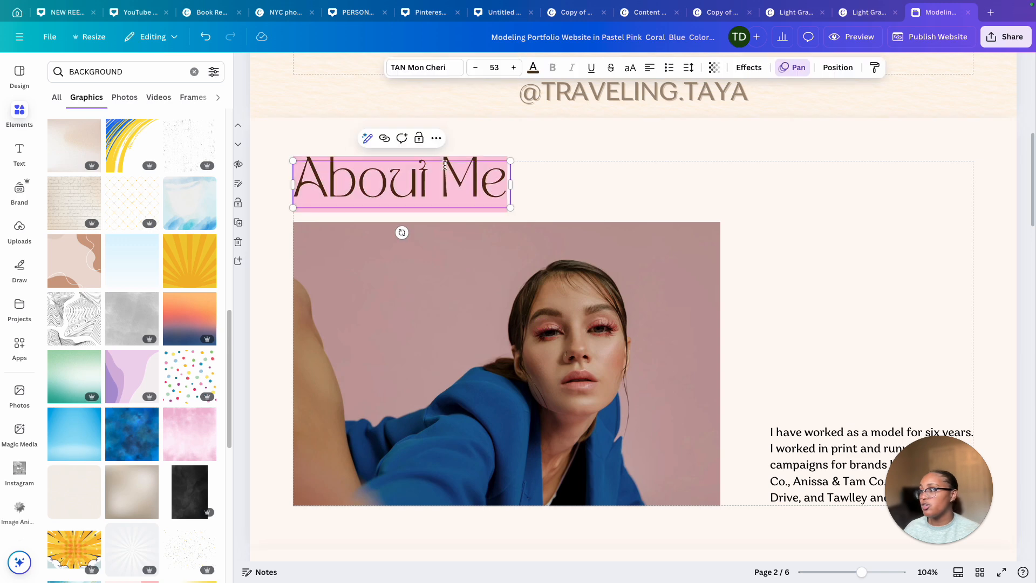
pyautogui.write('ugc creator')
pyautogui.tripleClick(472, 186)
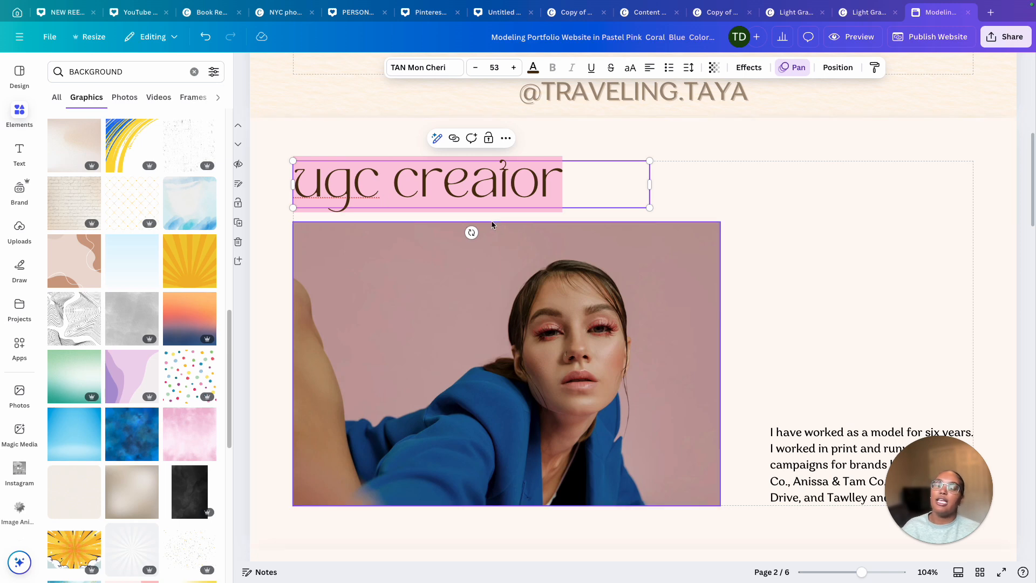
pyautogui.write('Why create ugc?')
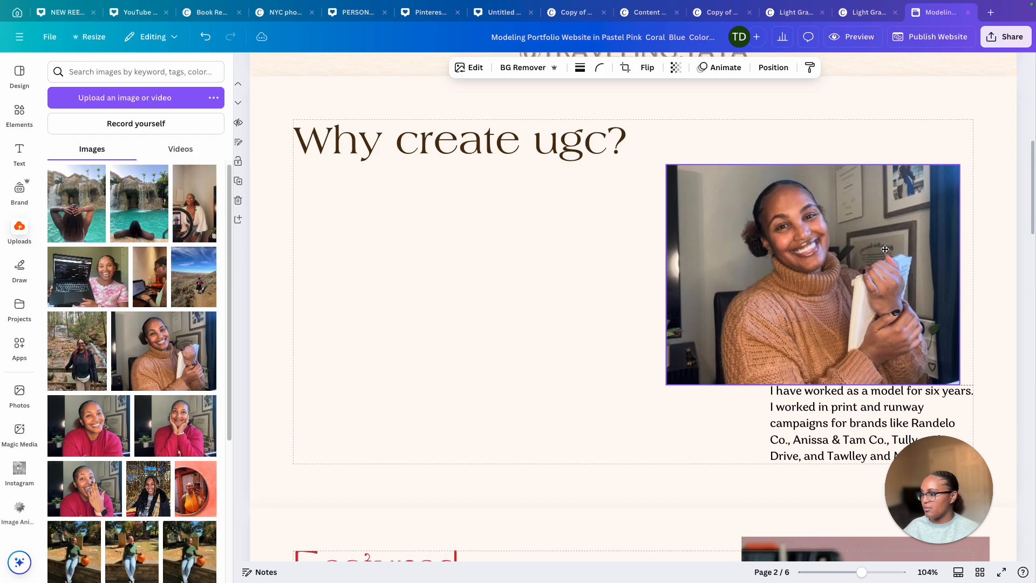
# Move the body paragraph under the heading and replace its text with "My name Is ___ and I am a ____ creator who ______."
pyautogui.moveTo(782, 406); pyautogui.dragTo(336, 238)
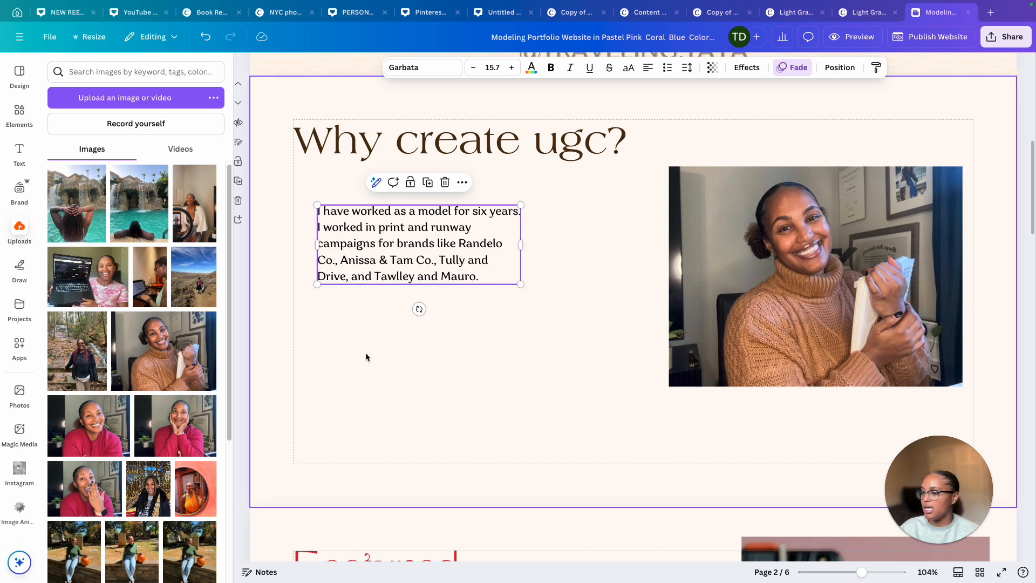
pyautogui.moveTo(351, 276); pyautogui.dragTo(496, 291)
pyautogui.press('BackSpace')
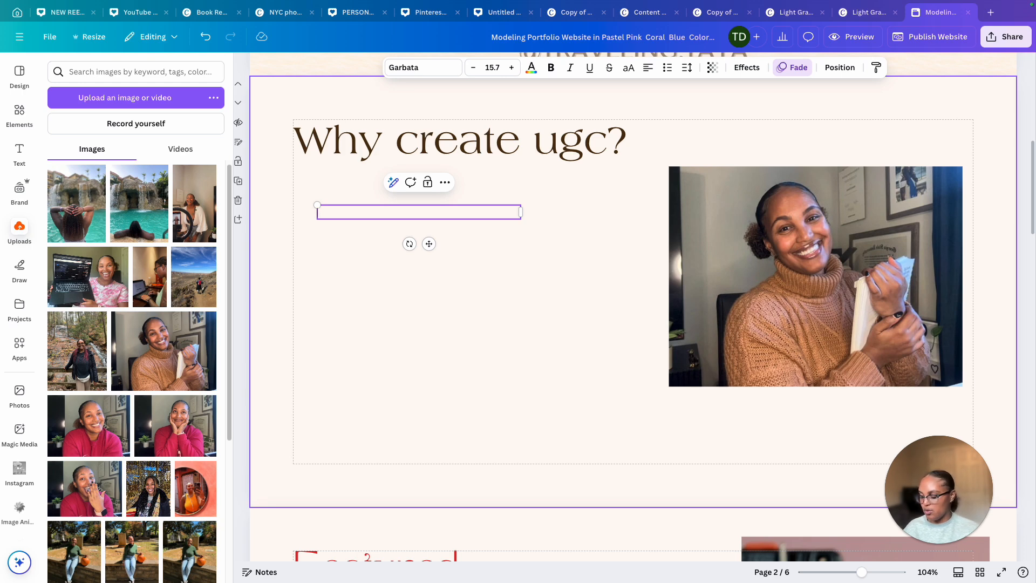
pyautogui.write('My name Is ___ and I am a ____')
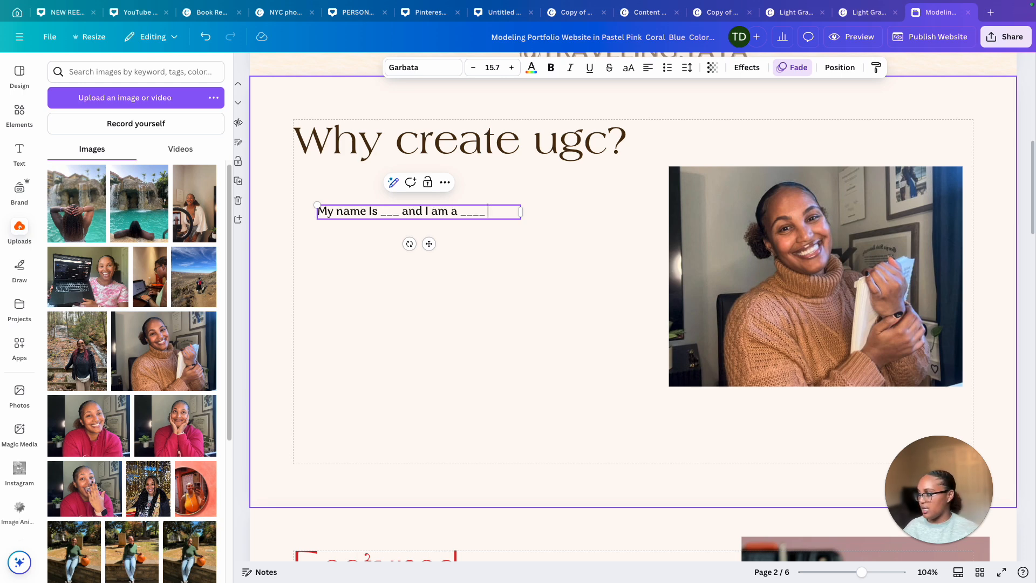
pyautogui.write('creator who ______.')
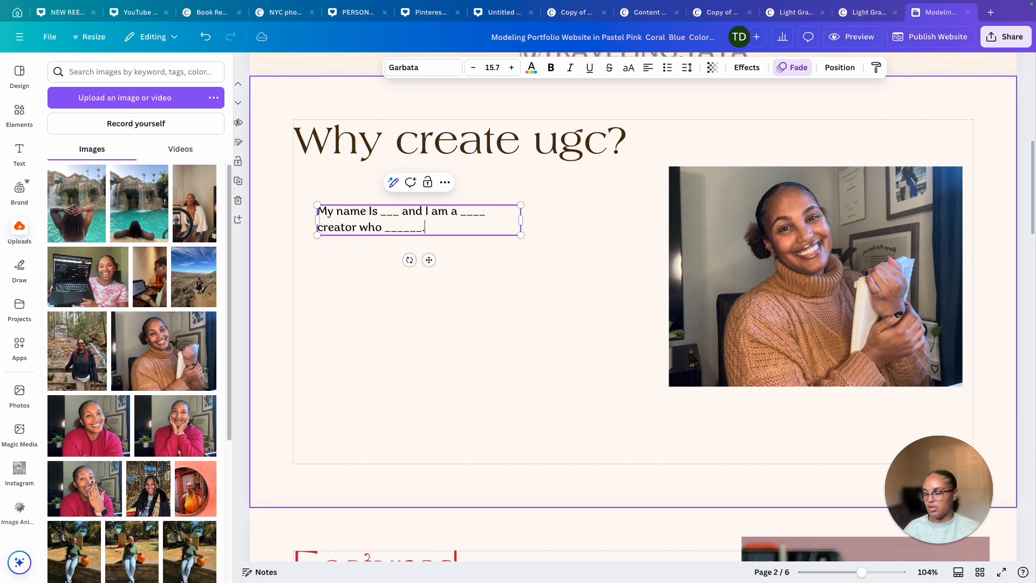
# Add a new paragraph reading "I started creating UGC because ______." below the first one
pyautogui.press('Return')
pyautogui.press('Return')
pyautogui.press('Return')
pyautogui.write('I sta')
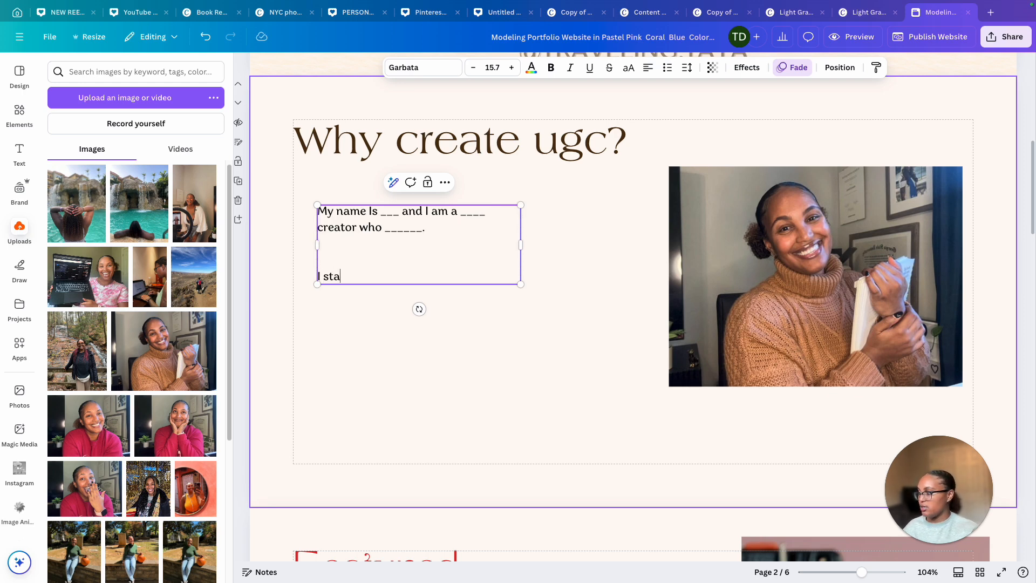
pyautogui.write('rted creating UGC because ______.')
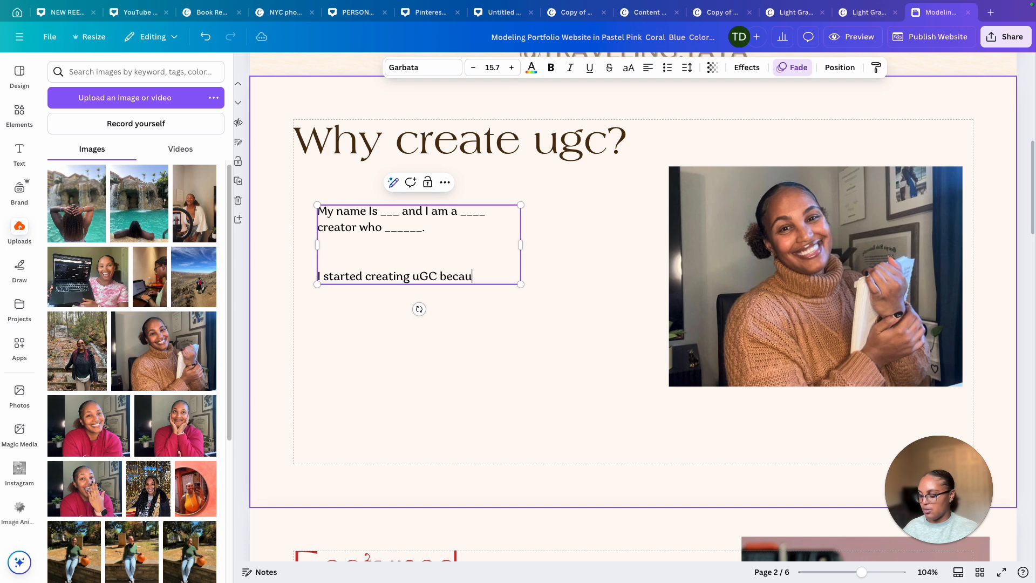
# Add a third paragraph reading "I specialize In ___ and always make sure ____." below the others
pyautogui.press('Return')
pyautogui.press('Return')
pyautogui.press('Return')
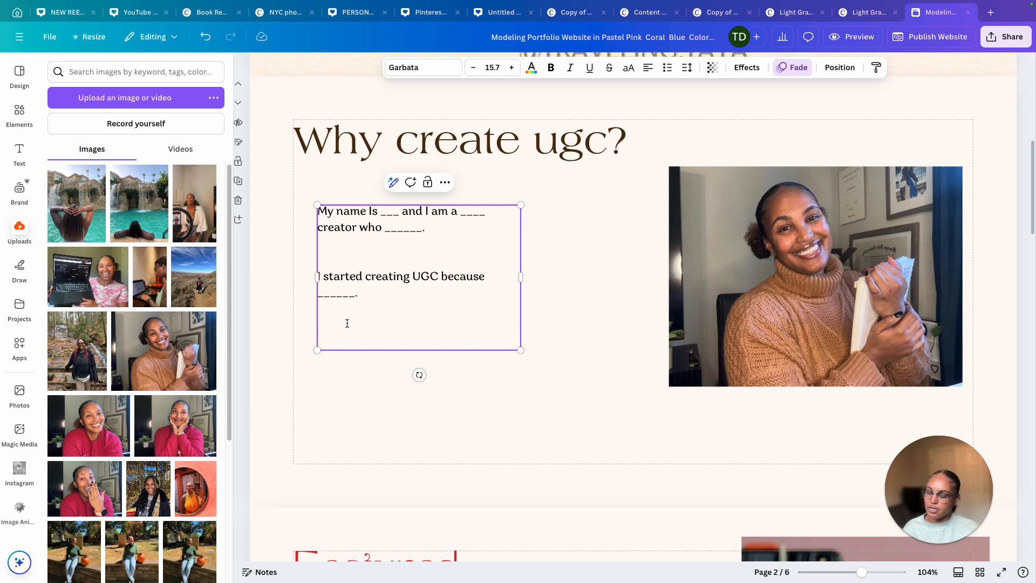
pyautogui.write('I specializ')
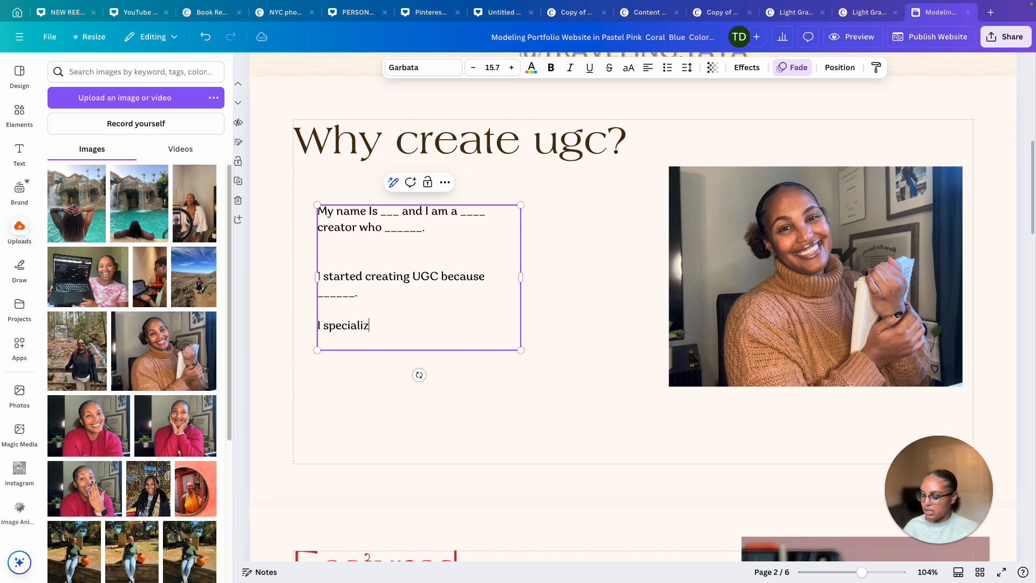
pyautogui.write('e In ___ and always ')
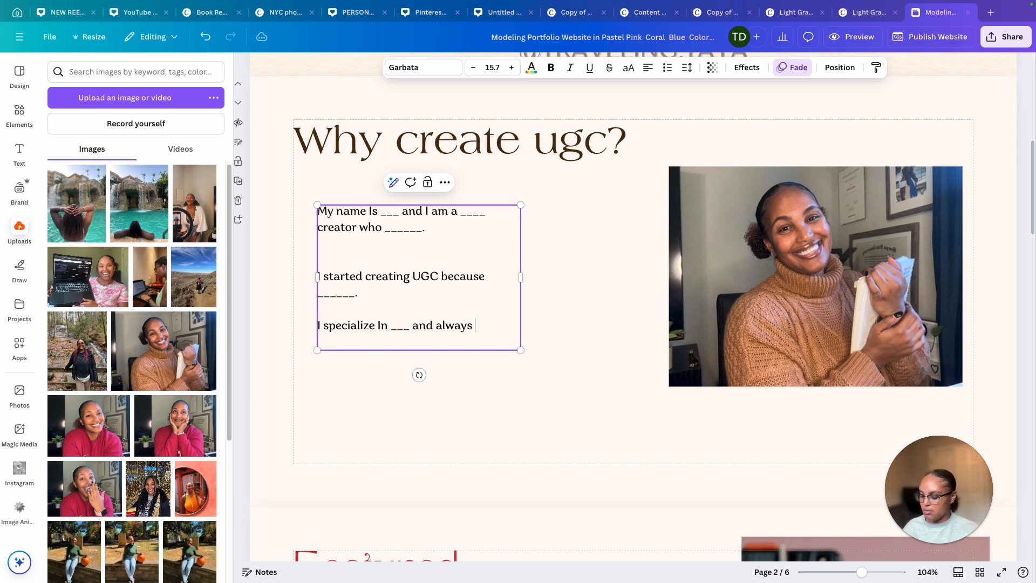
pyautogui.write('make sure ____.')
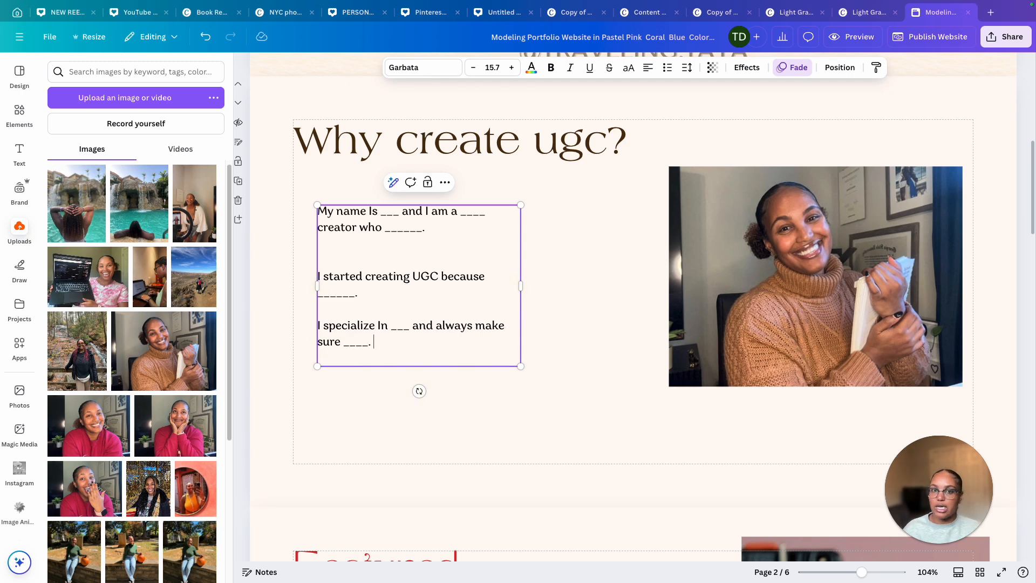
# Duplicate the paragraph box, move the copy below the paragraphs and replace its text with the creator's social media handle
pyautogui.press('Escape')
pyautogui.press('super+c')
pyautogui.click(339, 388)
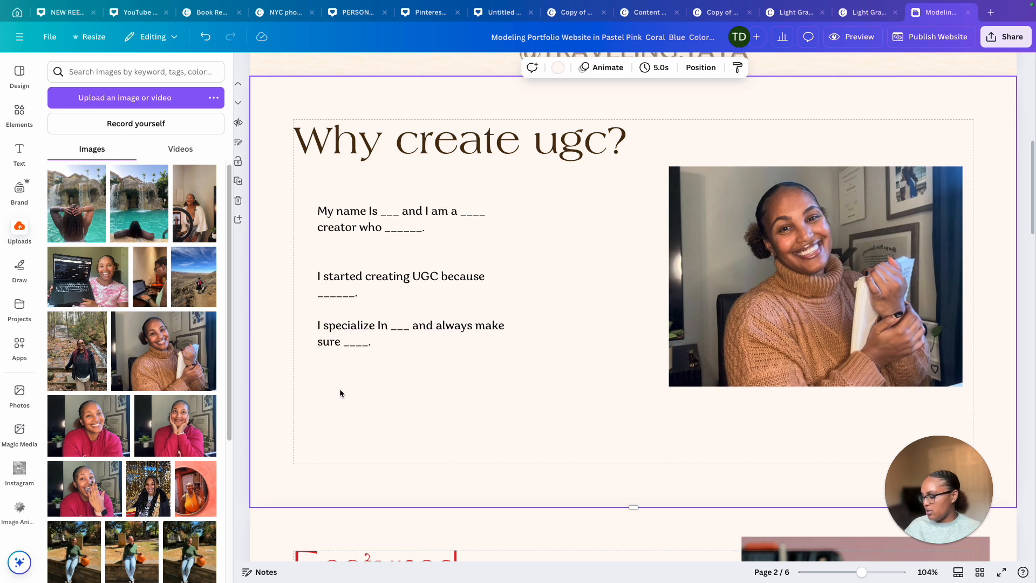
pyautogui.press('super+v')
pyautogui.moveTo(404, 293); pyautogui.dragTo(396, 390)
pyautogui.doubleClick(396, 390)
pyautogui.press('BackSpace')
pyautogui.moveTo(436, 347); pyautogui.dragTo(426, 423)
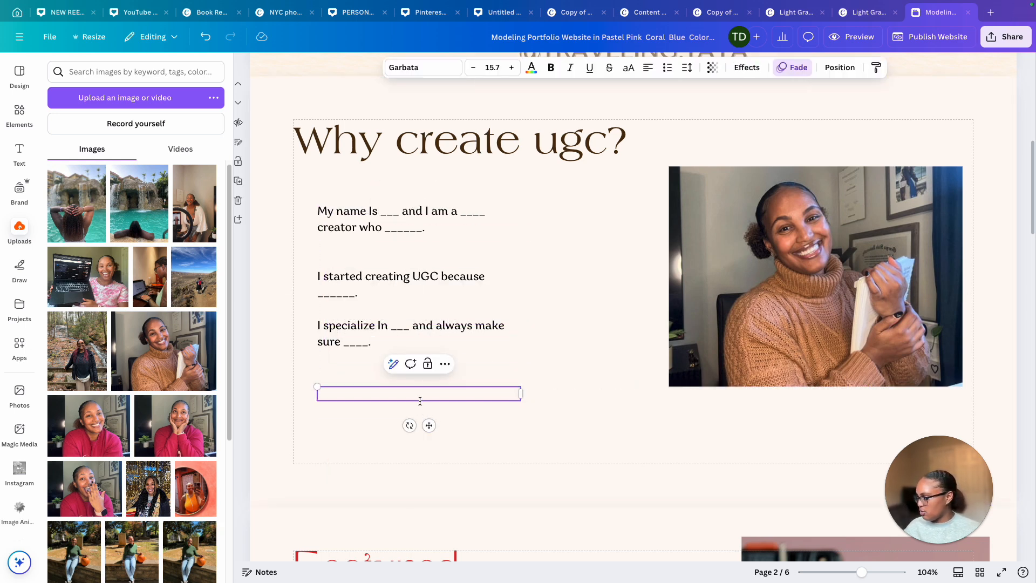
pyautogui.write('@trav')
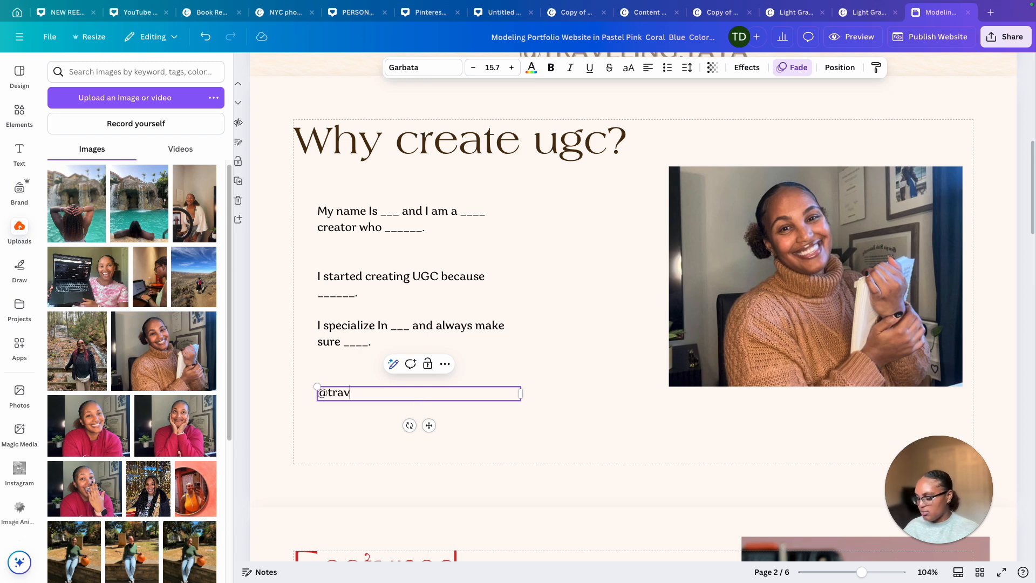
pyautogui.write('eling.tays')
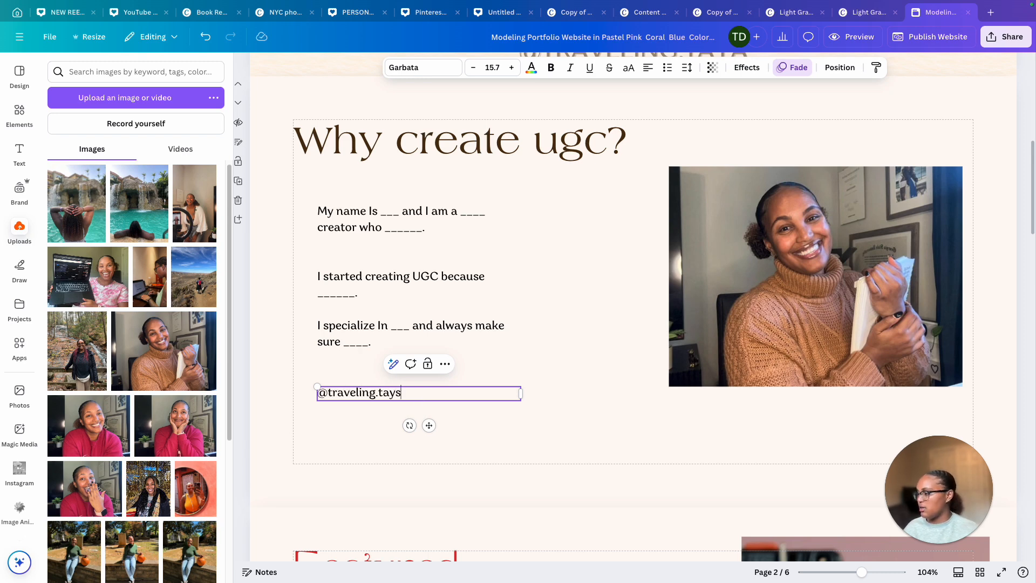
pyautogui.press('BackSpace')
pyautogui.write('a')
# Link the handle text to the creator's Instagram profile URL
pyautogui.click(444, 364)
pyautogui.click(497, 263)
pyautogui.hotkey('ctrl', 'v')
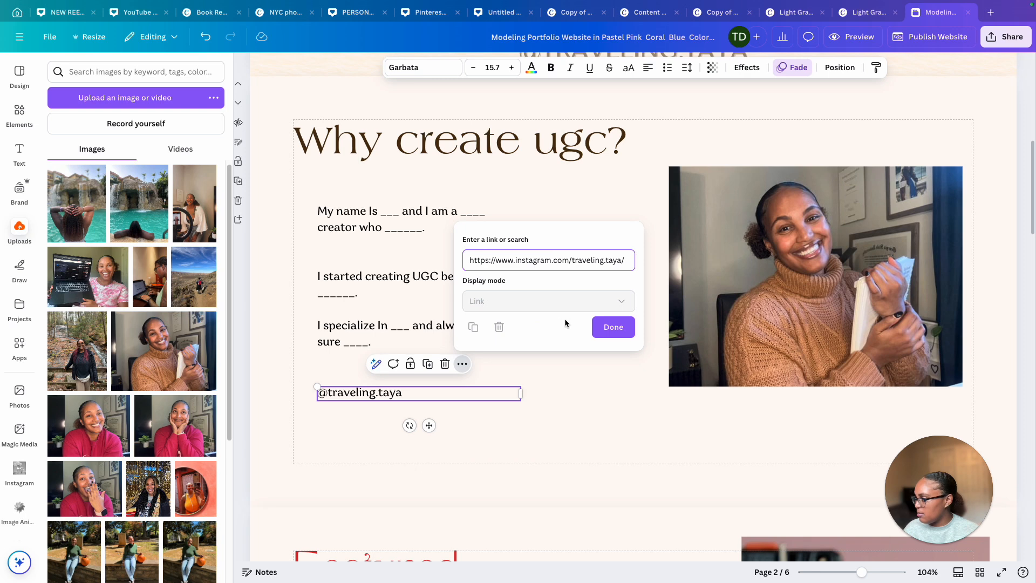
pyautogui.click(613, 326)
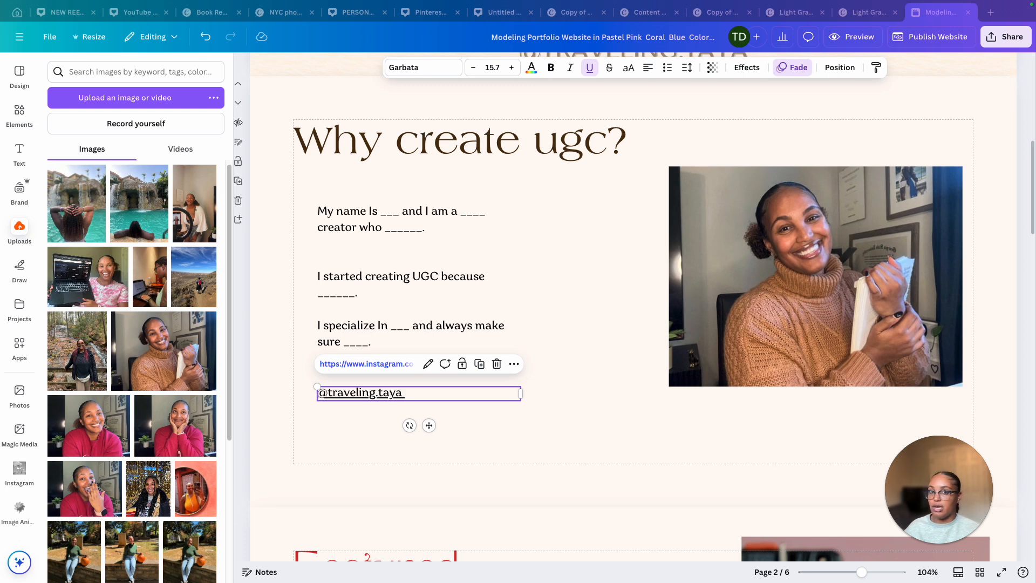
pyautogui.click(376, 429)
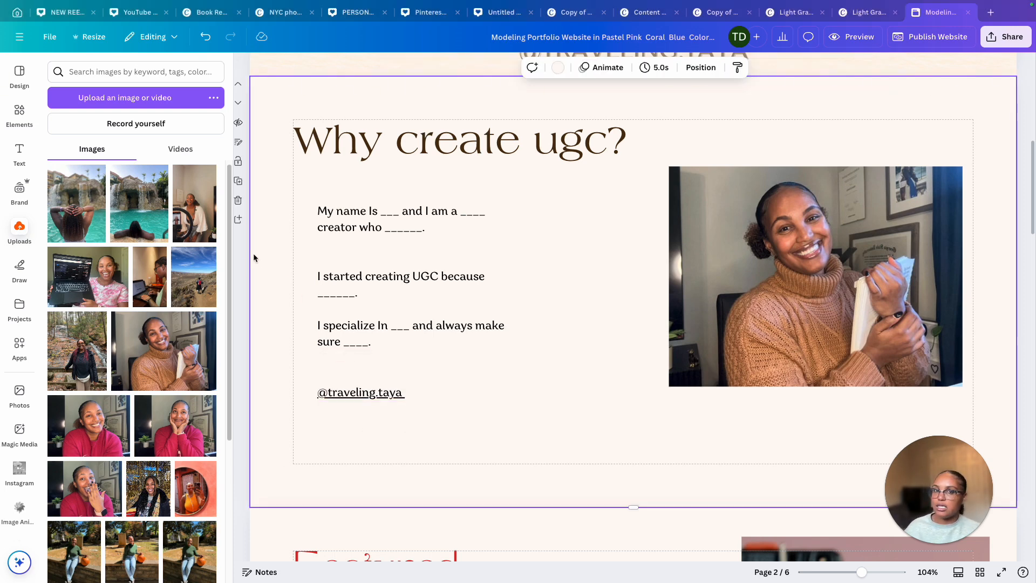
# Search elements for "instagram logo" and place a small icon just left of the handle, resizing it to fit
pyautogui.click(20, 115)
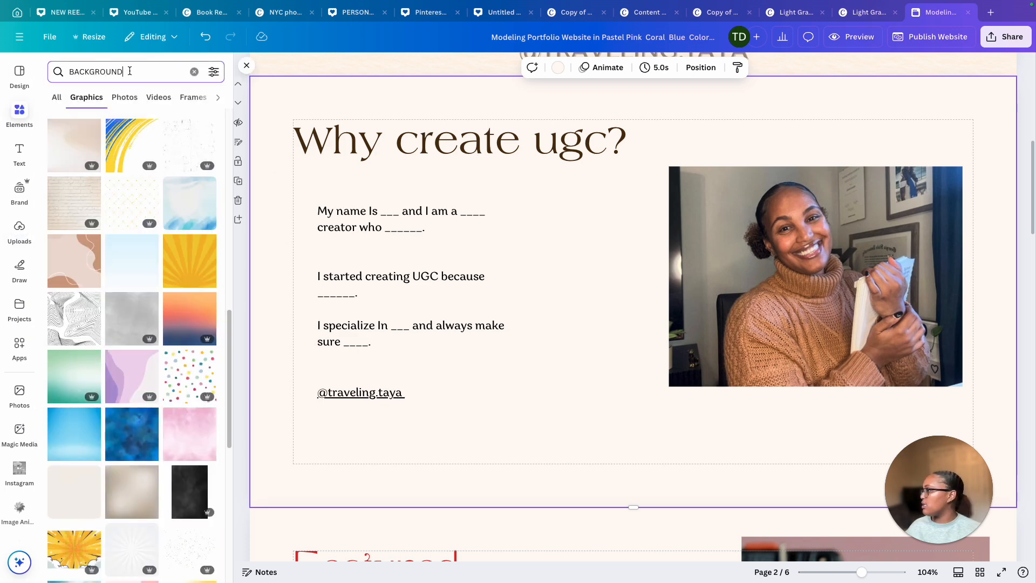
pyautogui.write('instagram ')
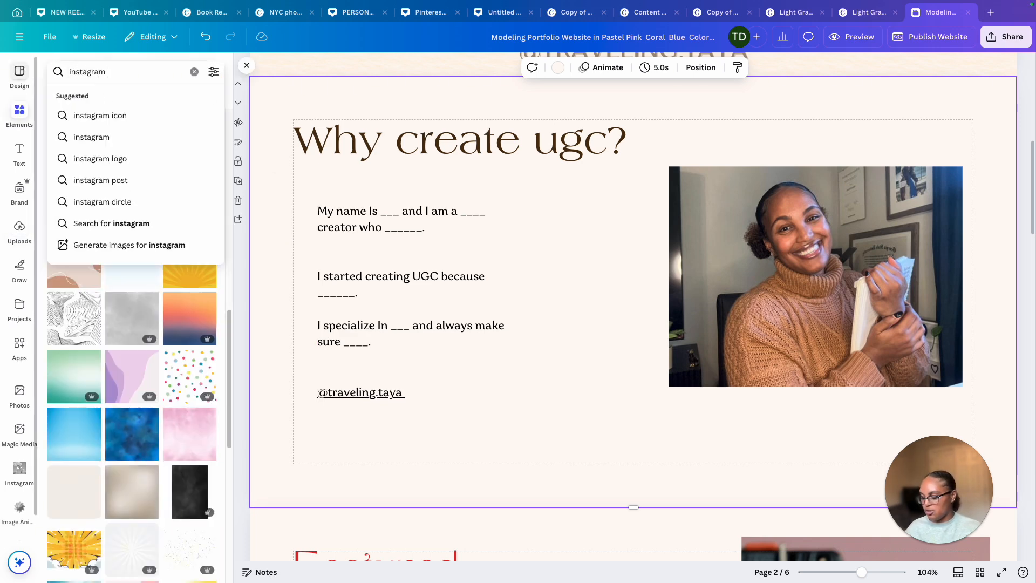
pyautogui.write('logog')
pyautogui.press('Return')
pyautogui.scroll(-5, 188, 356)
pyautogui.scroll(5, 188, 356)
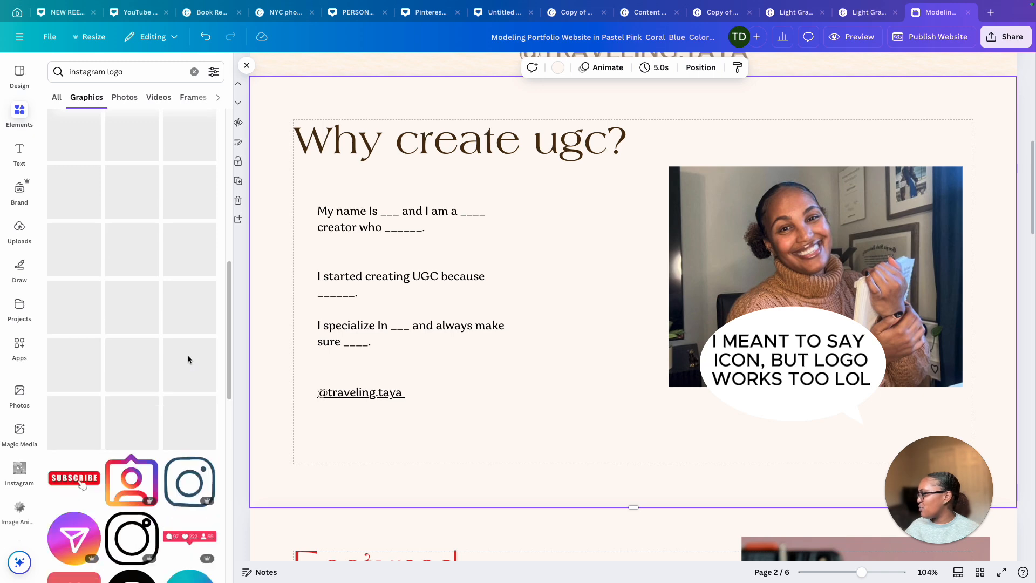
pyautogui.moveTo(74, 412); pyautogui.dragTo(451, 339)
pyautogui.moveTo(536, 423); pyautogui.dragTo(385, 283)
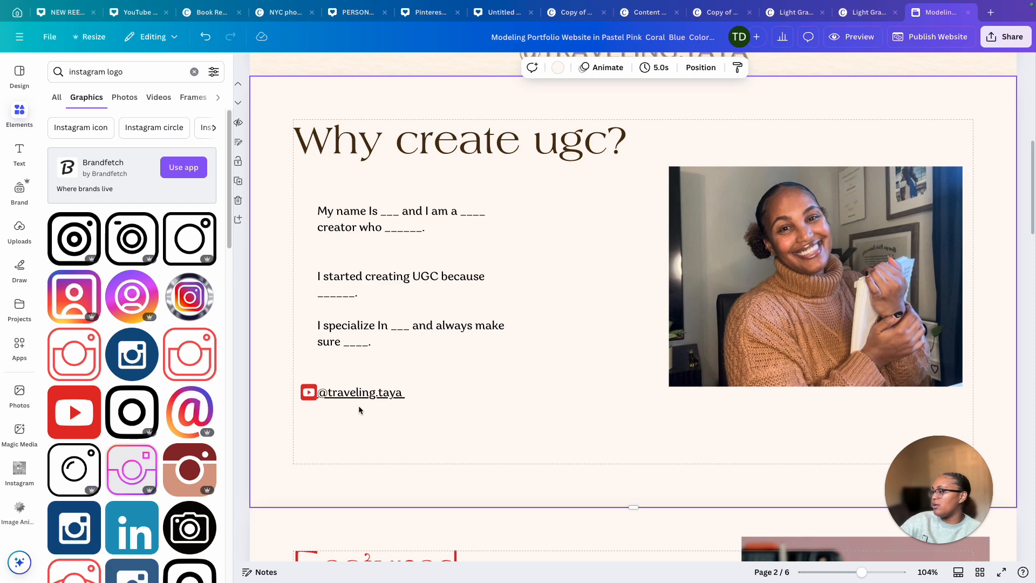
pyautogui.moveTo(356, 392); pyautogui.dragTo(364, 391)
pyautogui.click(343, 452)
pyautogui.click(305, 397)
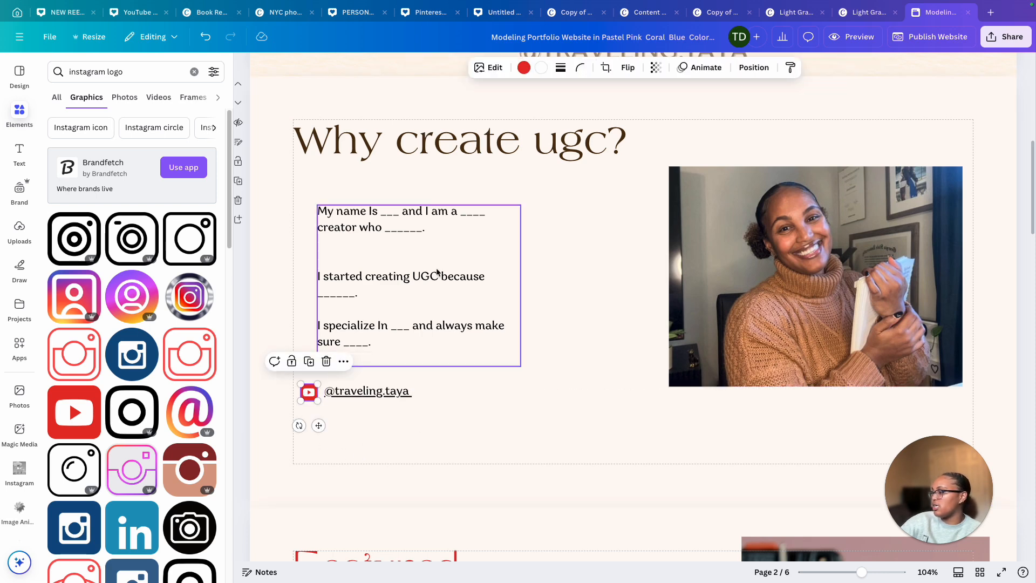
# Recolor the icon with the brand kit's dark brown and cream colors
pyautogui.click(523, 68)
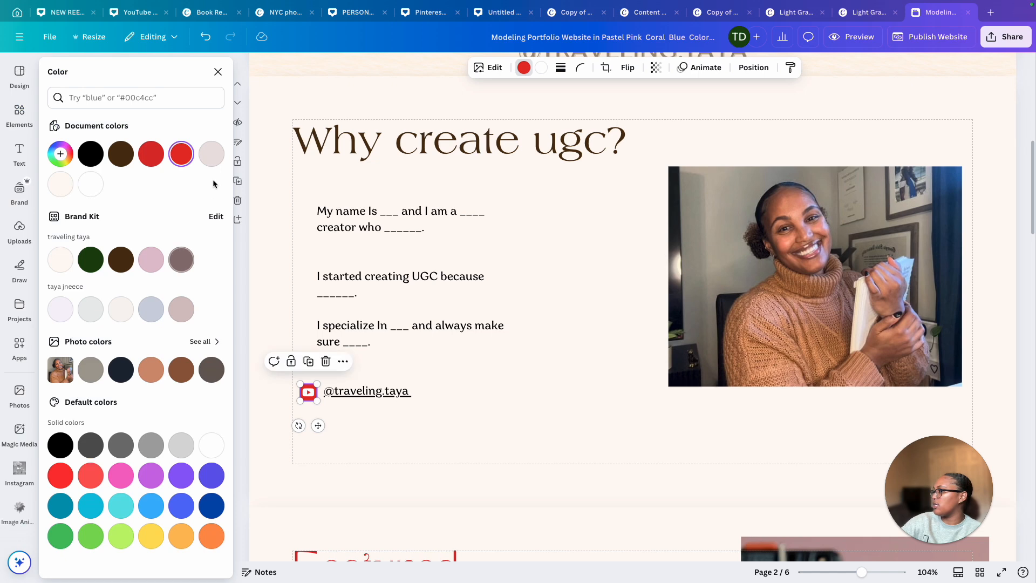
pyautogui.click(122, 259)
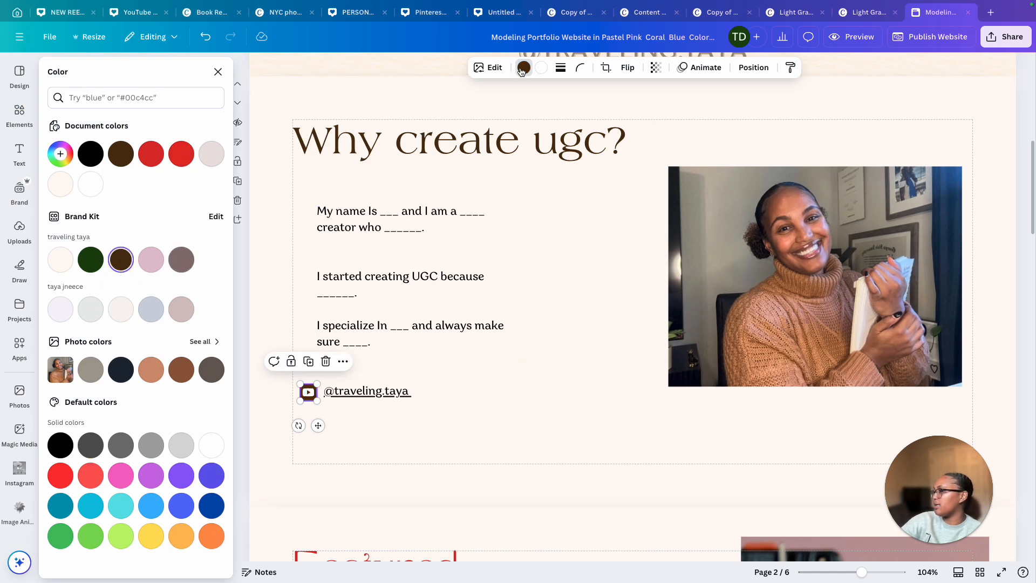
pyautogui.click(60, 259)
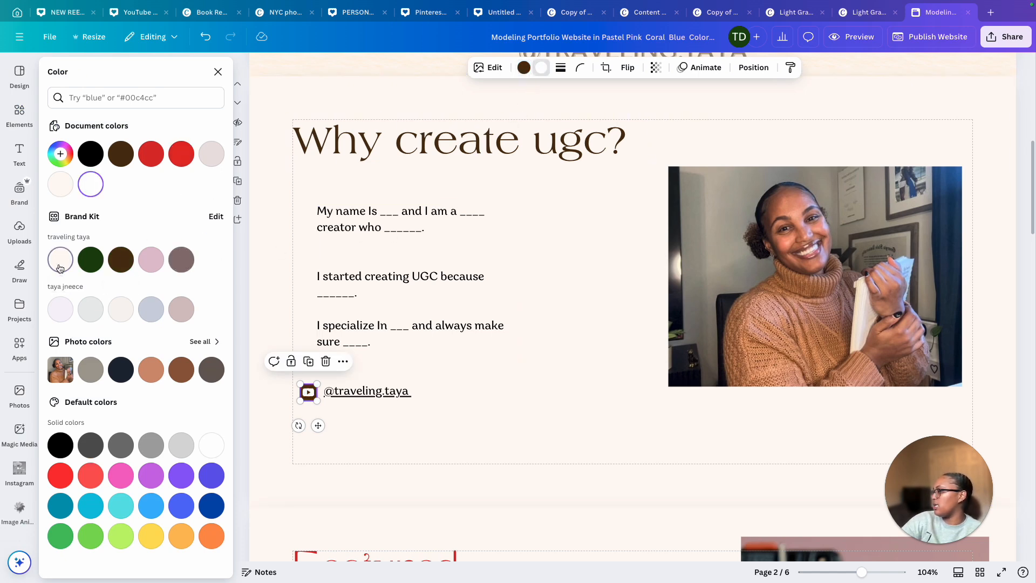
pyautogui.click(478, 415)
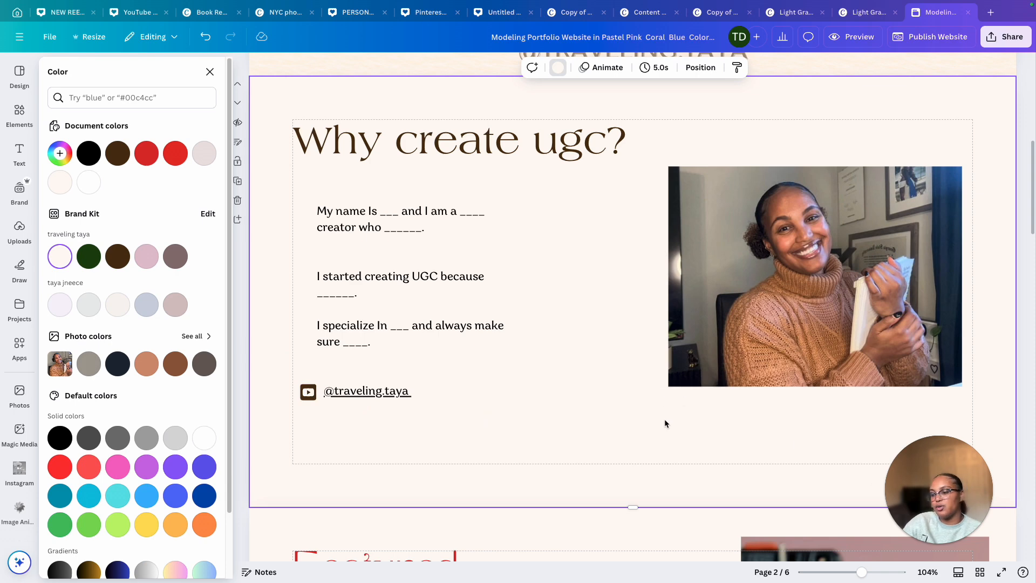
# Drag the "Why create ugc?" heading down onto the third page
pyautogui.scroll(-2, 665, 423)
pyautogui.scroll(7, 617, 197)
pyautogui.scroll(-2, 835, 209)
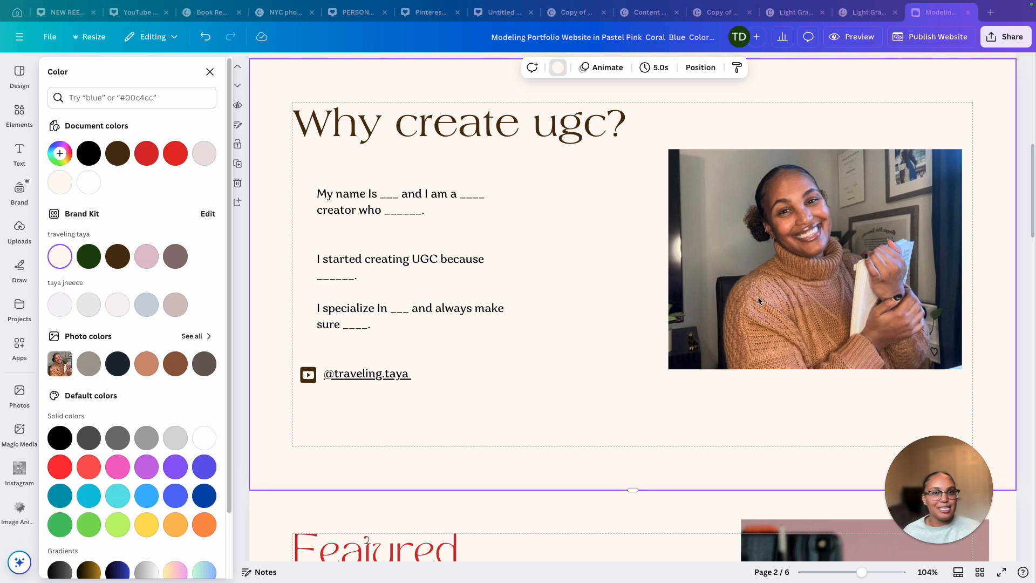
pyautogui.scroll(-1, 756, 297)
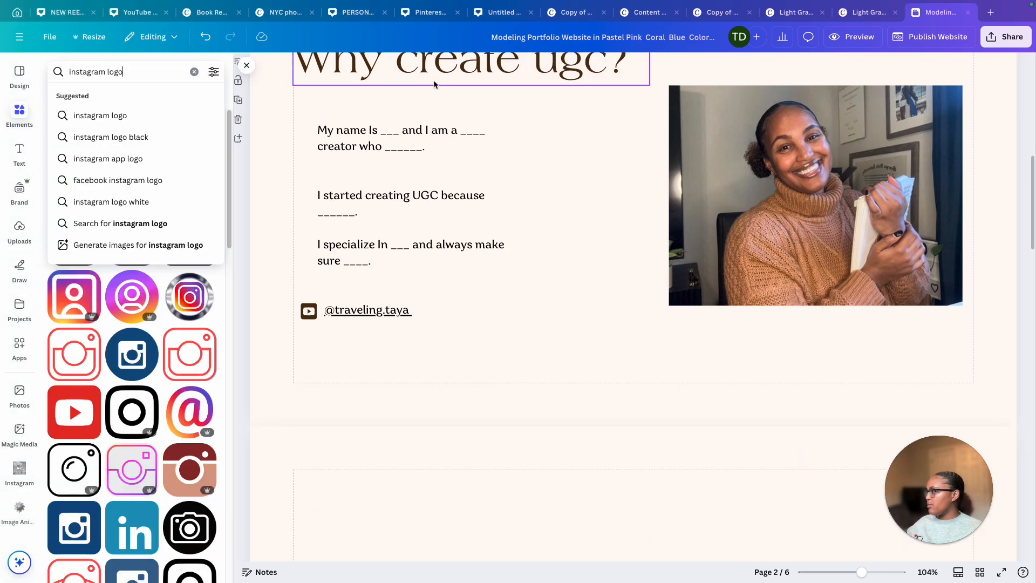
pyautogui.click(432, 80)
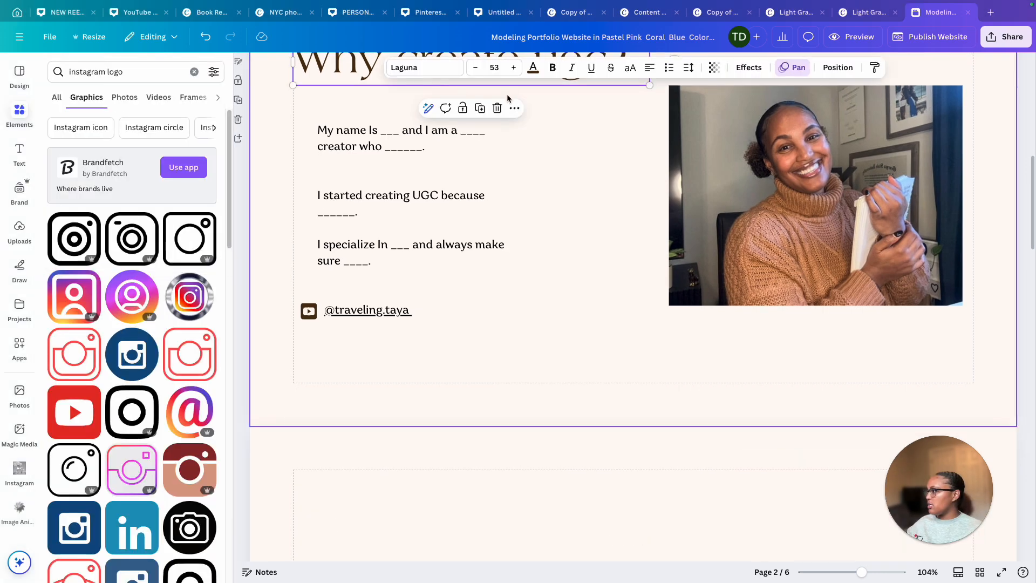
pyautogui.moveTo(477, 83); pyautogui.dragTo(705, 492)
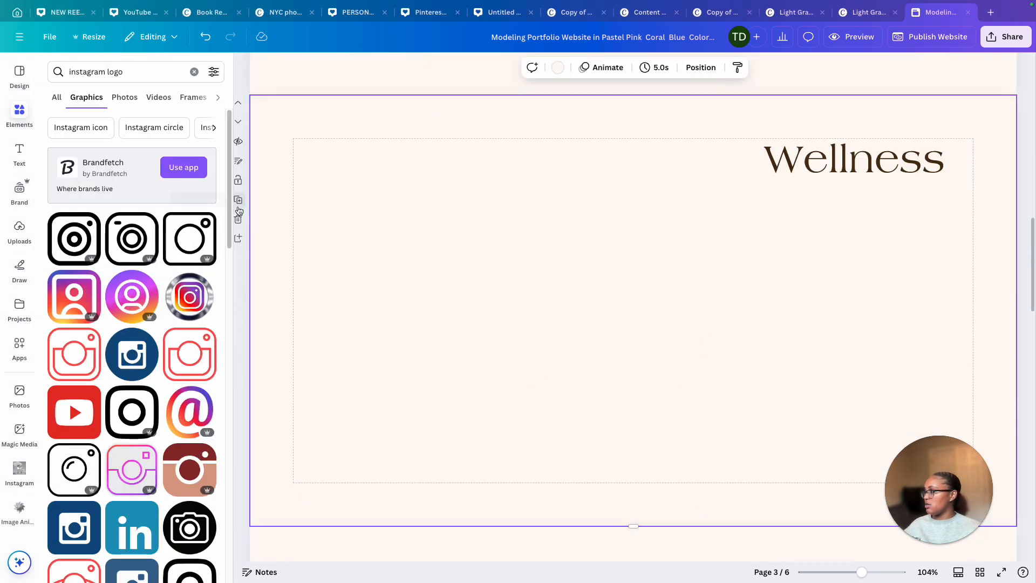
# Change the sixth page's heading to "Lifestyle", narrow its text box and align it to the right edge
pyautogui.doubleClick(894, 164)
pyautogui.write('S')
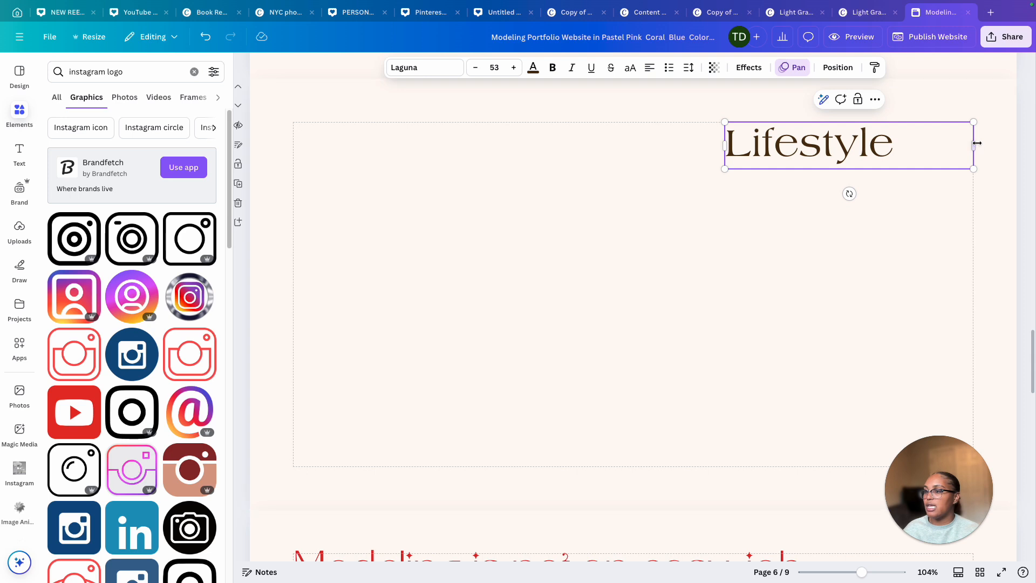
pyautogui.moveTo(974, 144); pyautogui.dragTo(904, 144)
pyautogui.moveTo(800, 146); pyautogui.dragTo(907, 147)
pyautogui.click(828, 224)
# Search elements for "iphone mockup" and add a phone mockup graphic to the third page
pyautogui.scroll(5, 797, 237)
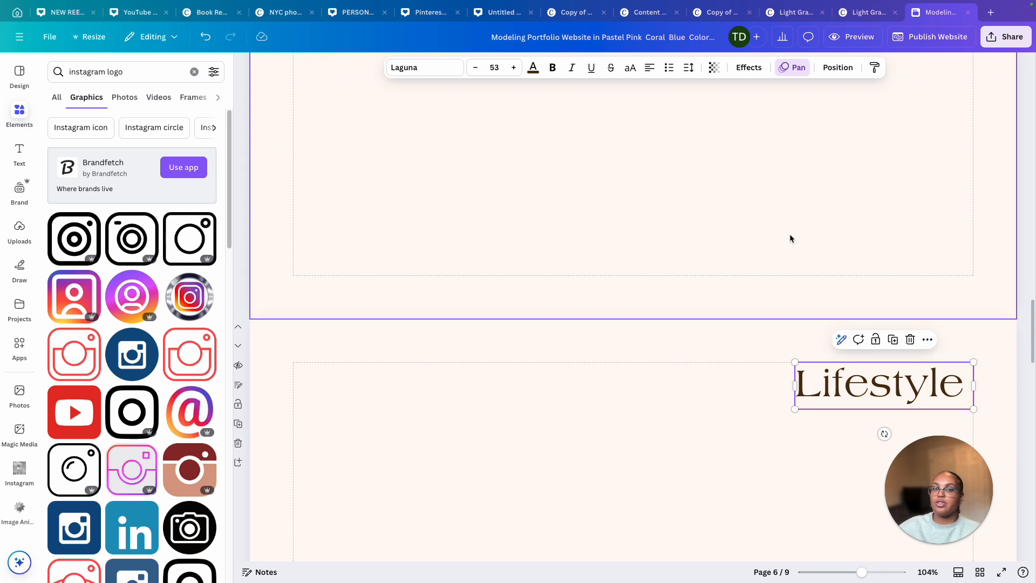
pyautogui.scroll(20, 789, 235)
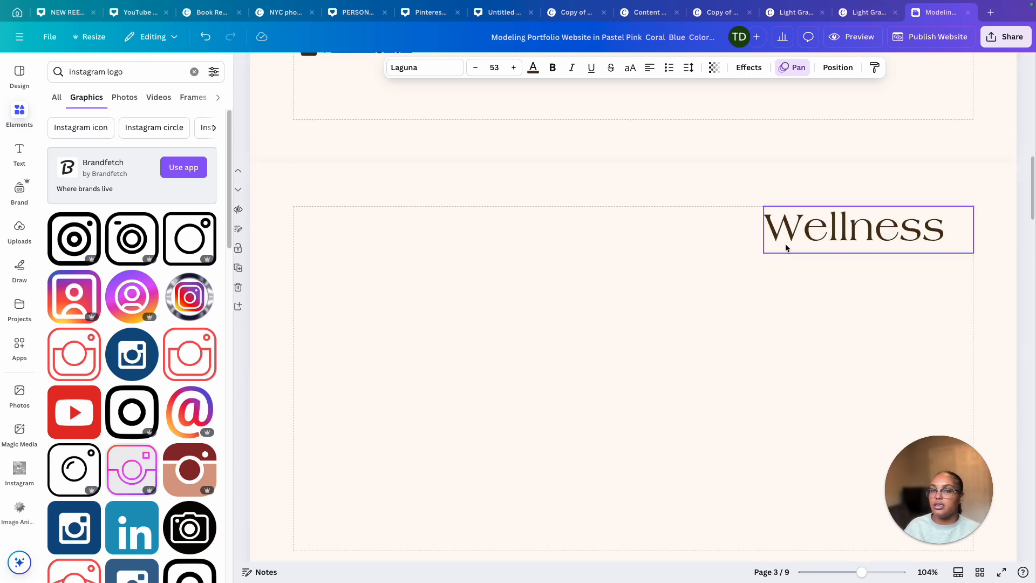
pyautogui.scroll(4, 779, 250)
pyautogui.scroll(-5, 778, 250)
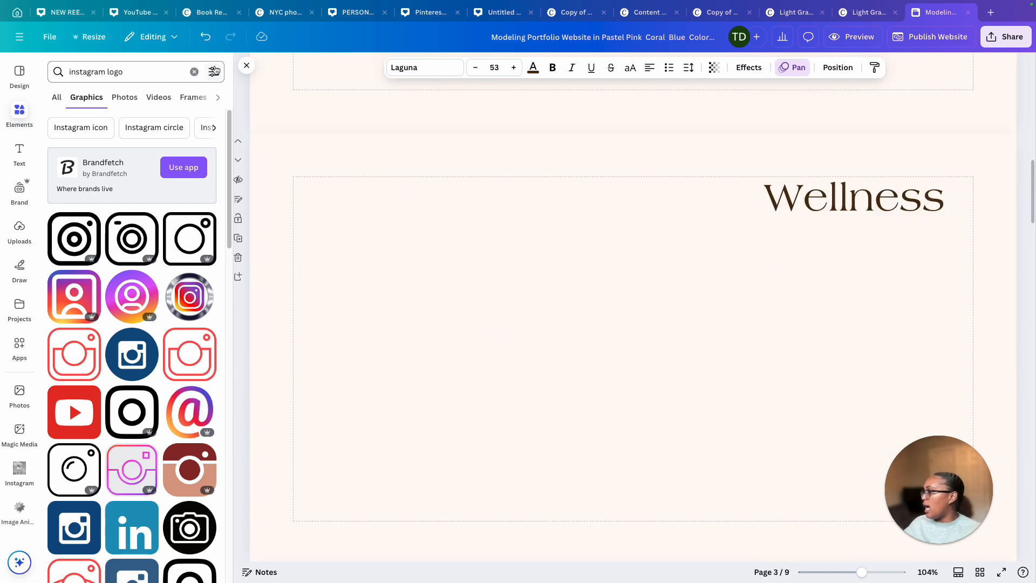
pyautogui.click(194, 72)
pyautogui.click(103, 76)
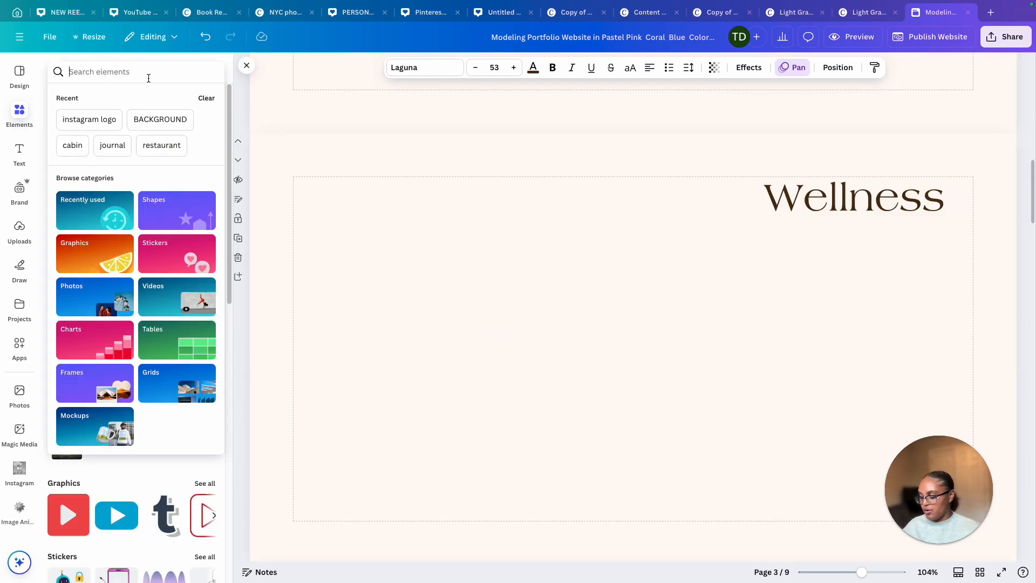
pyautogui.write('iphone mockup')
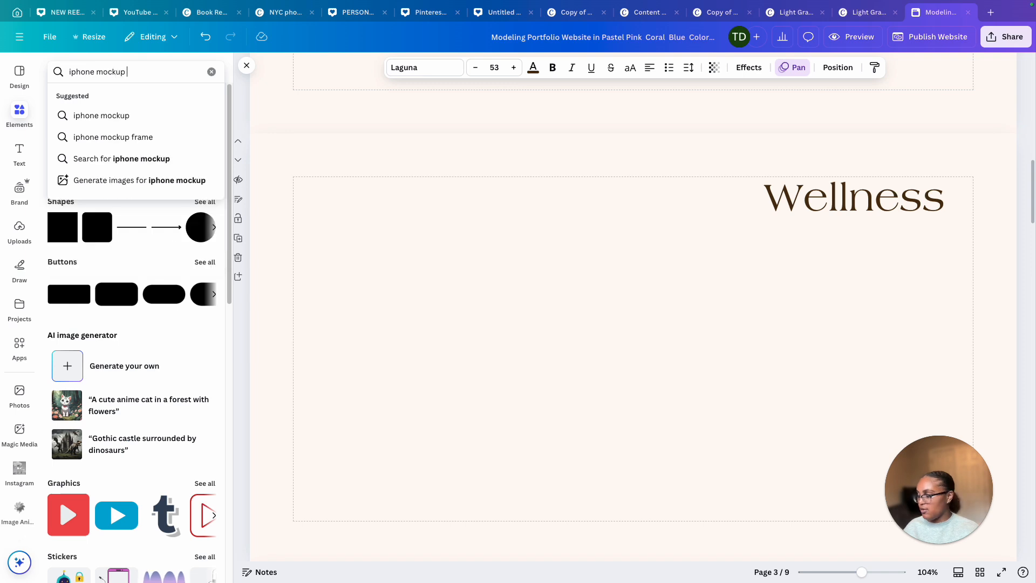
pyautogui.press('Return')
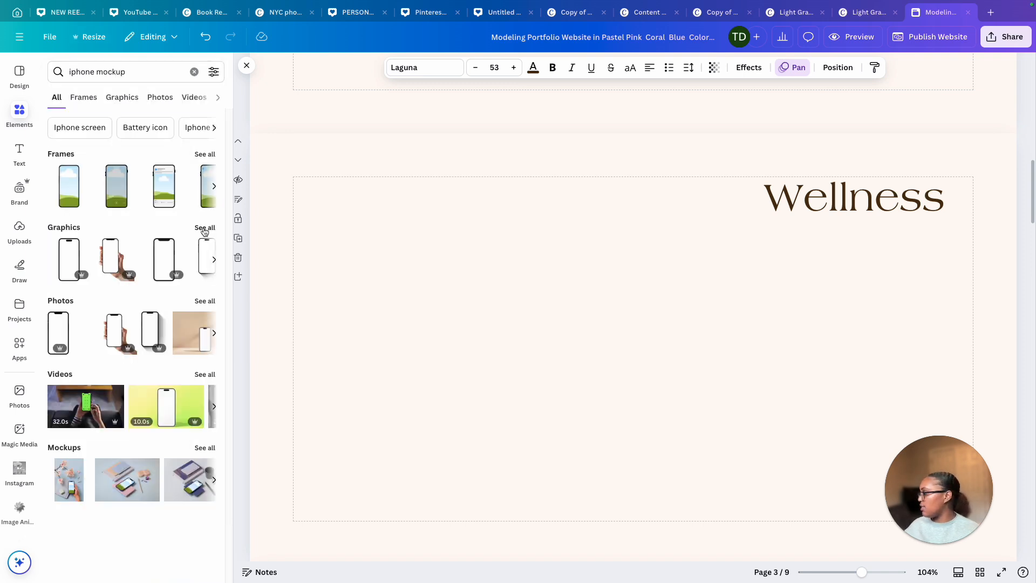
pyautogui.click(205, 230)
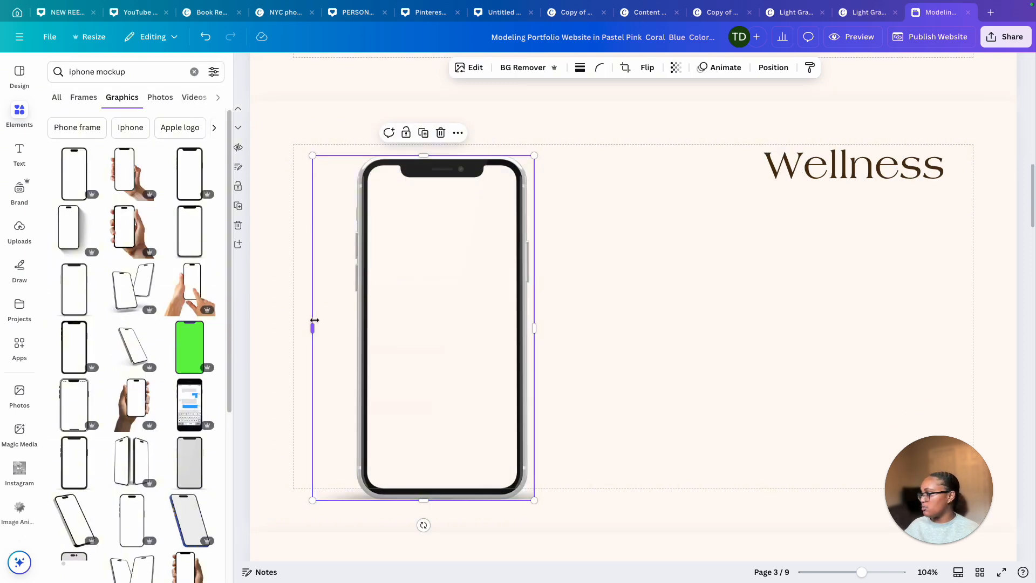
pyautogui.moveTo(313, 322); pyautogui.dragTo(349, 321)
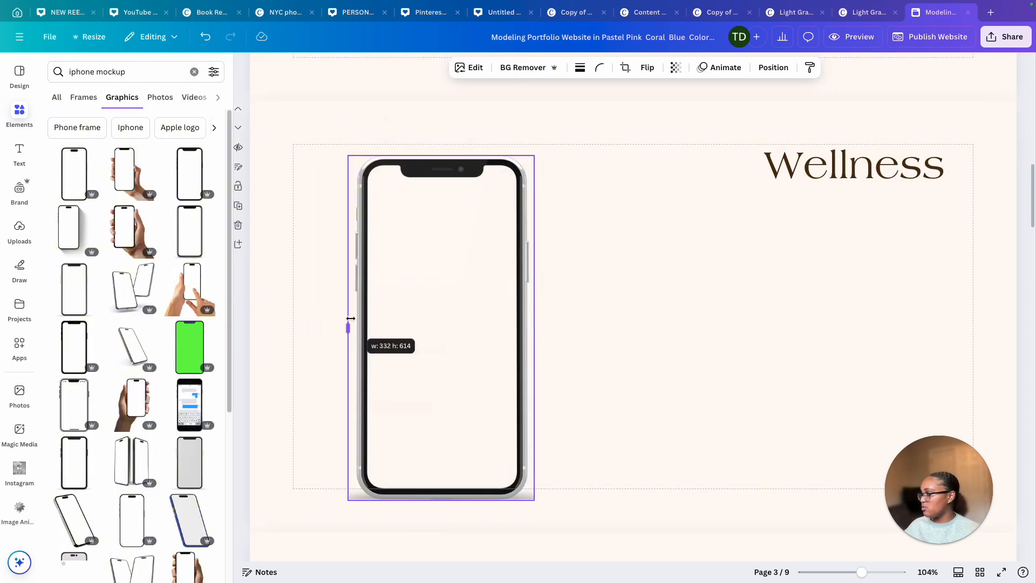
pyautogui.moveTo(349, 321); pyautogui.dragTo(350, 321)
# Shrink the phone mockup and duplicate it into three phones spaced across the third page
pyautogui.moveTo(350, 155); pyautogui.dragTo(420, 277)
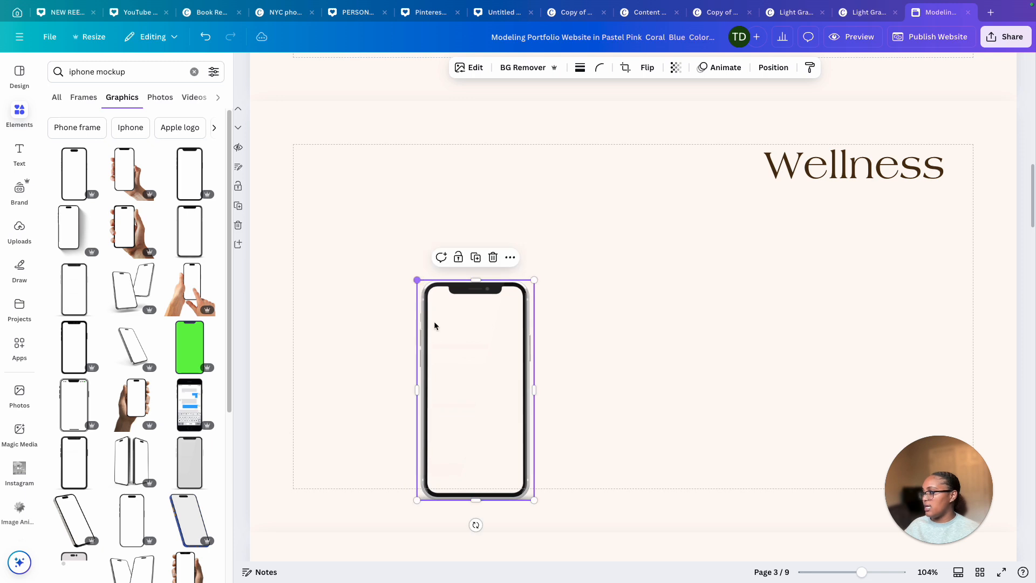
pyautogui.moveTo(477, 389); pyautogui.dragTo(663, 277)
pyautogui.click(550, 317)
pyautogui.click(417, 314)
pyautogui.click(404, 184)
pyautogui.click(647, 185)
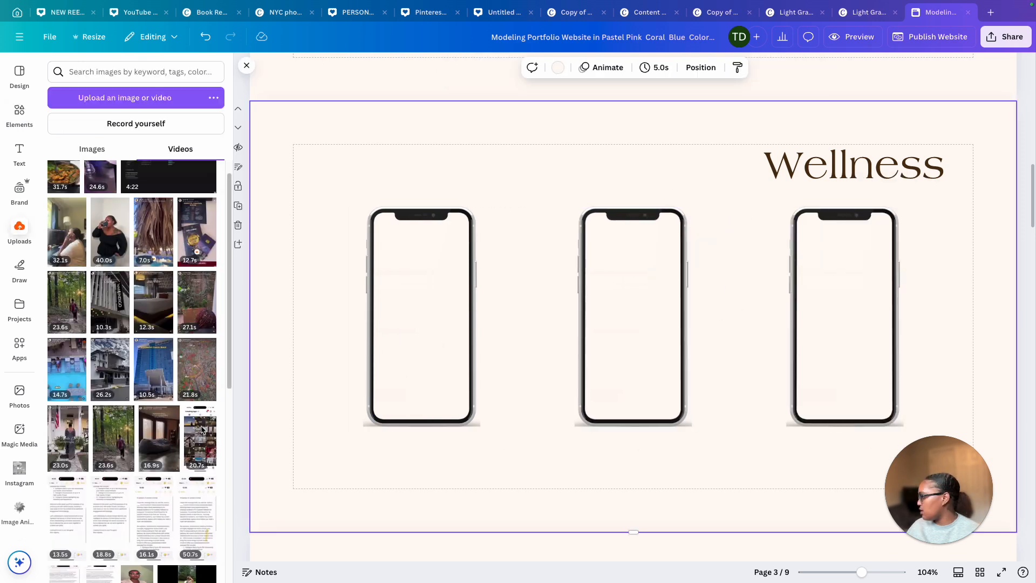
# Place the 40-second drinking video from uploads over the first phone mockup on the third page and enlarge it
pyautogui.scroll(-2, 202, 431)
pyautogui.scroll(1, 202, 431)
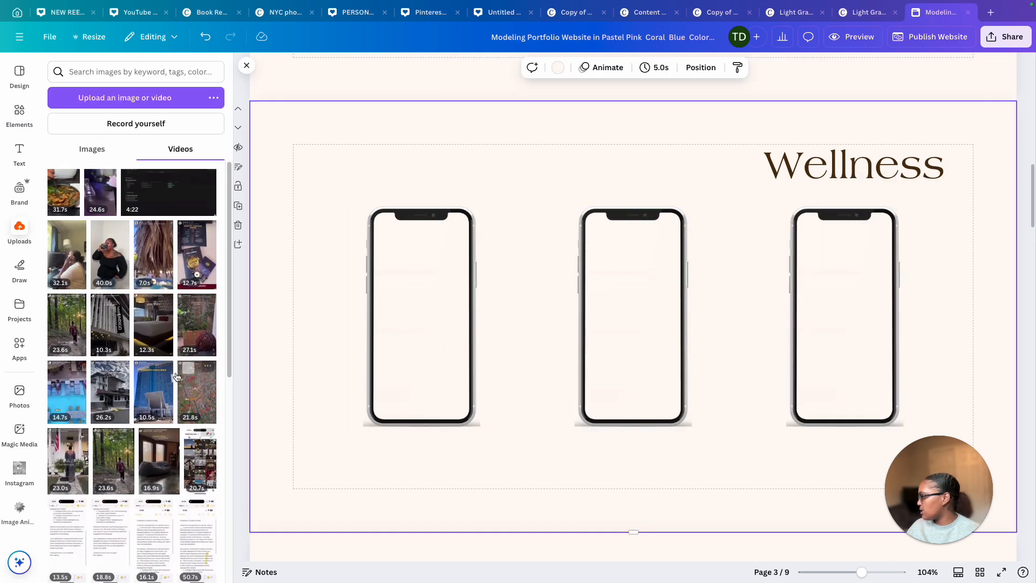
pyautogui.moveTo(110, 253); pyautogui.dragTo(381, 253)
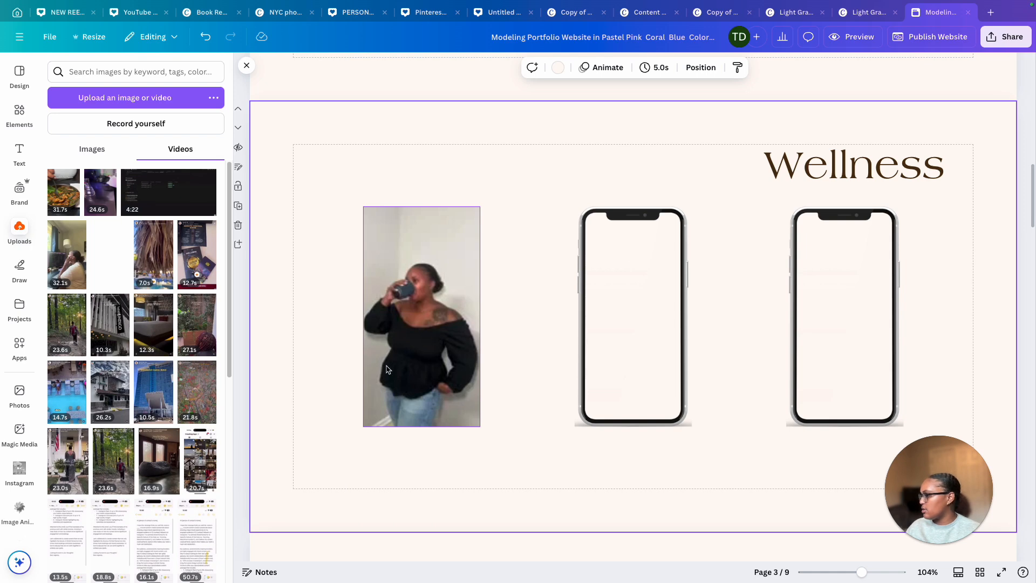
pyautogui.moveTo(386, 369); pyautogui.dragTo(392, 161)
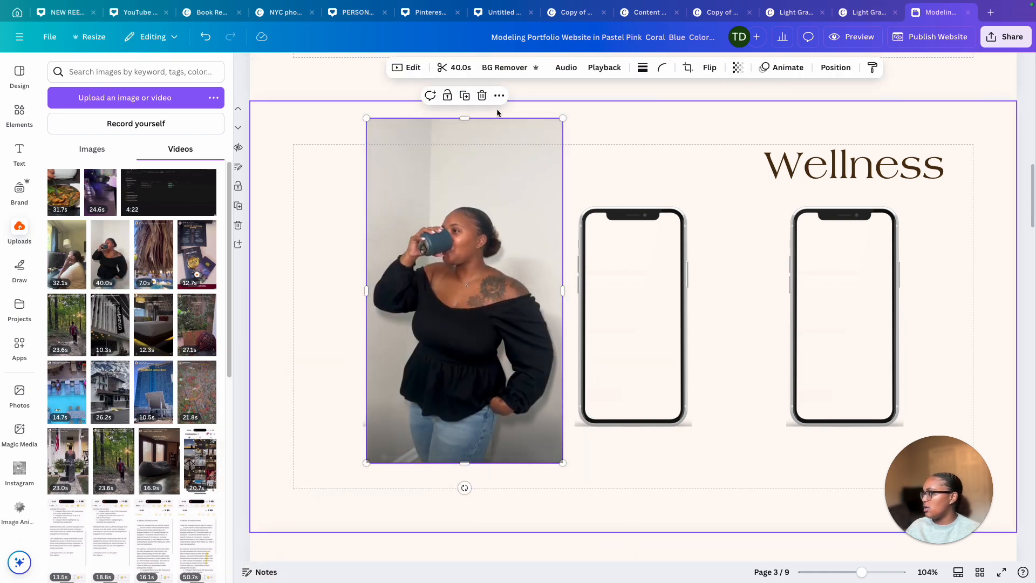
# Turn off automatic playback for the video in its playback settings
pyautogui.click(566, 67)
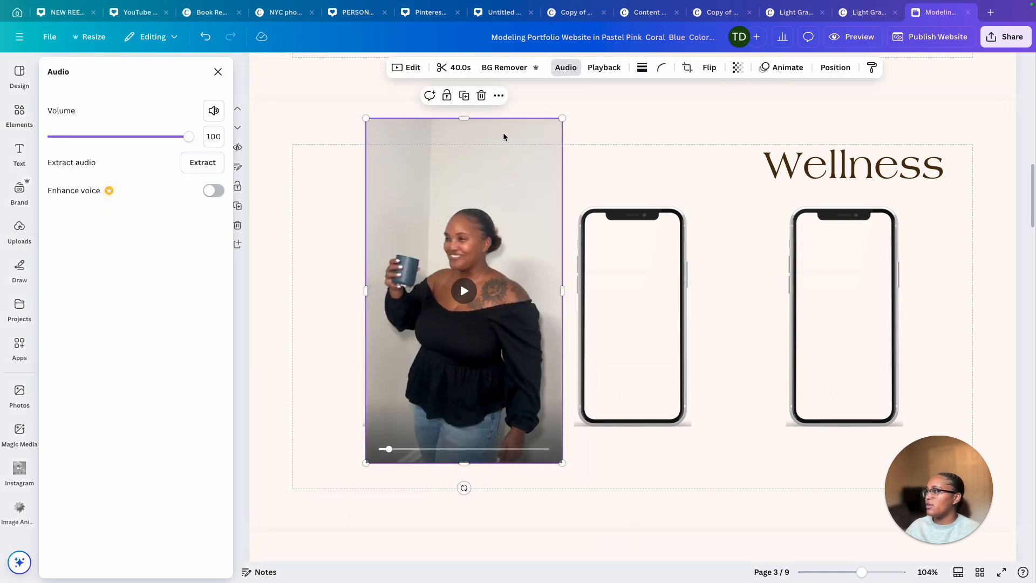
pyautogui.click(611, 68)
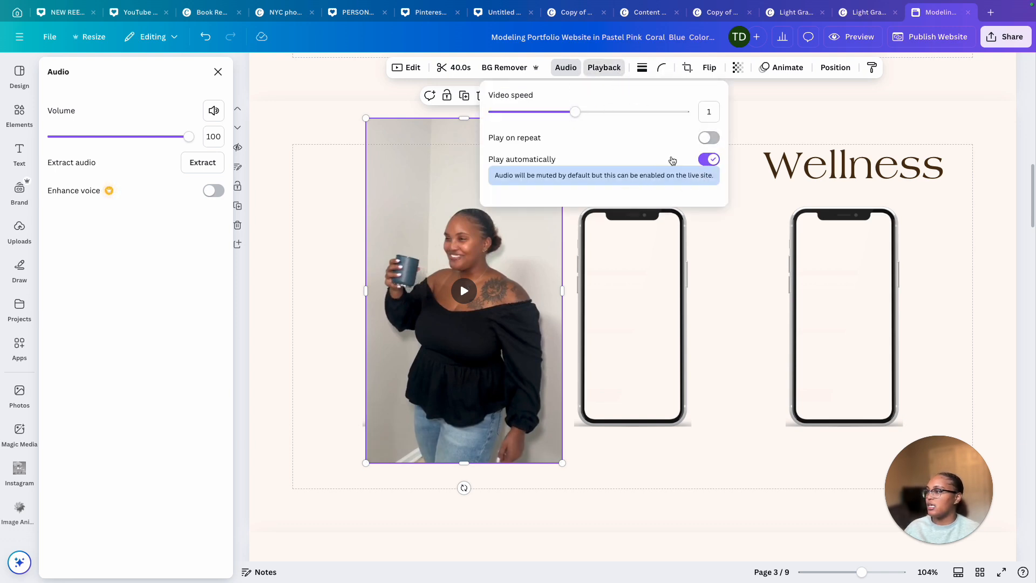
pyautogui.click(709, 159)
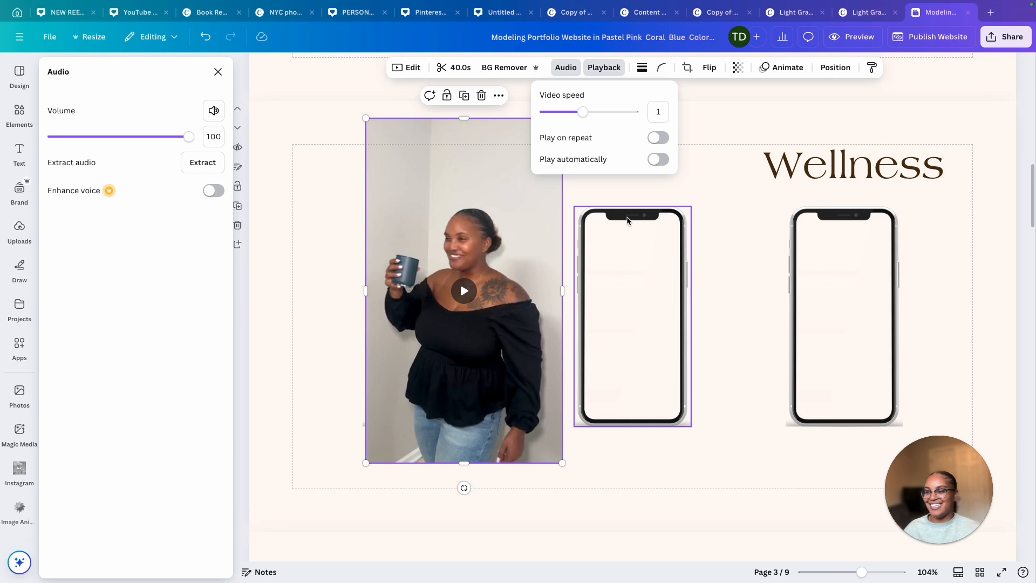
pyautogui.moveTo(454, 185)
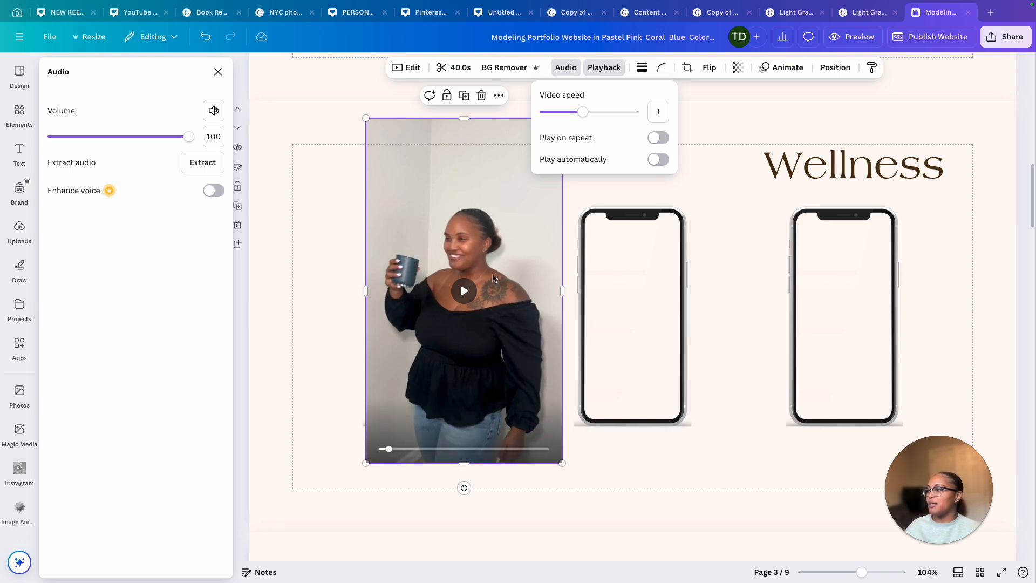
# Fit the video inside the first phone's screen, stretching its bottom edge down to fill the screen
pyautogui.click(464, 291)
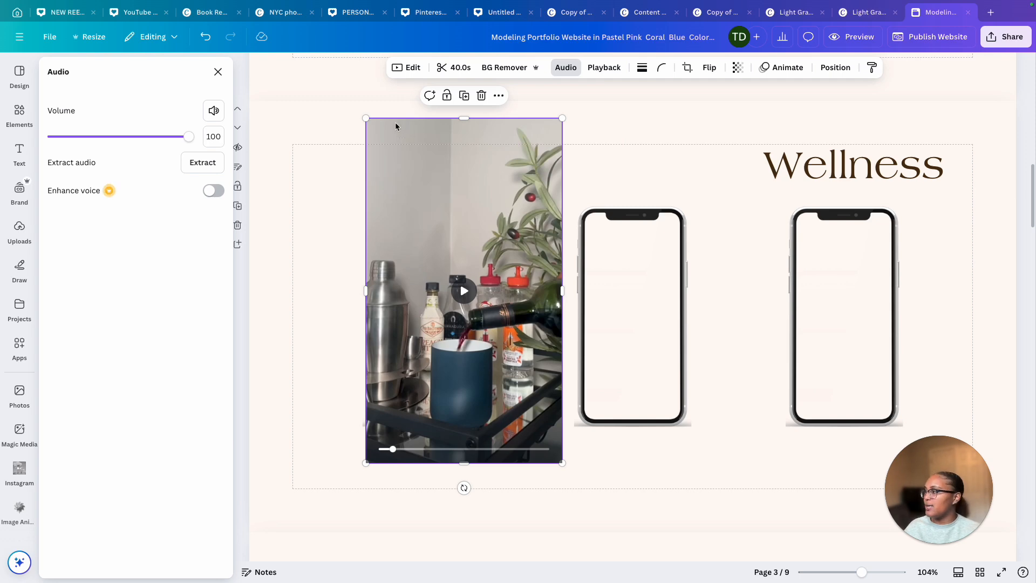
pyautogui.click(668, 173)
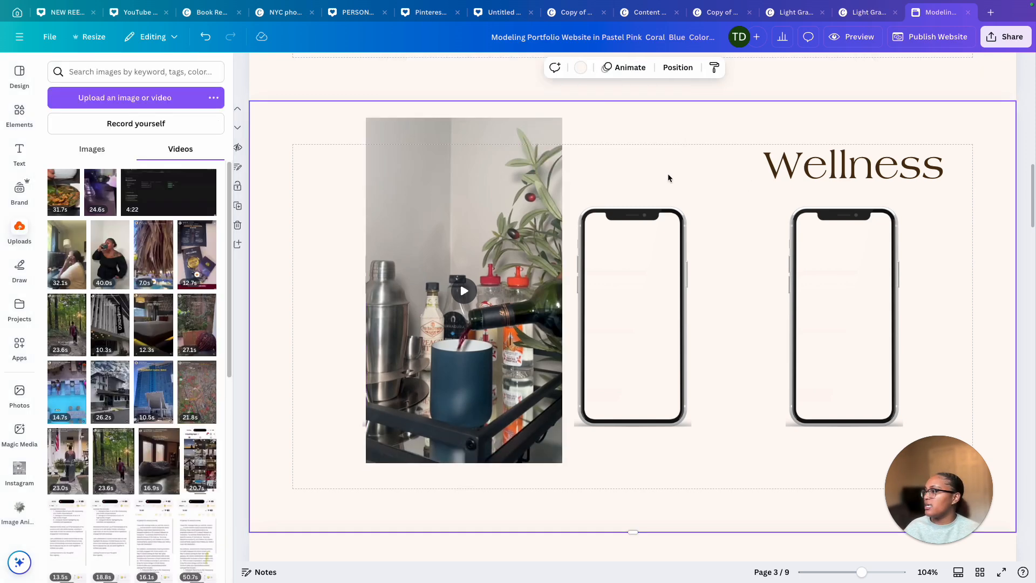
pyautogui.moveTo(366, 118); pyautogui.dragTo(419, 231)
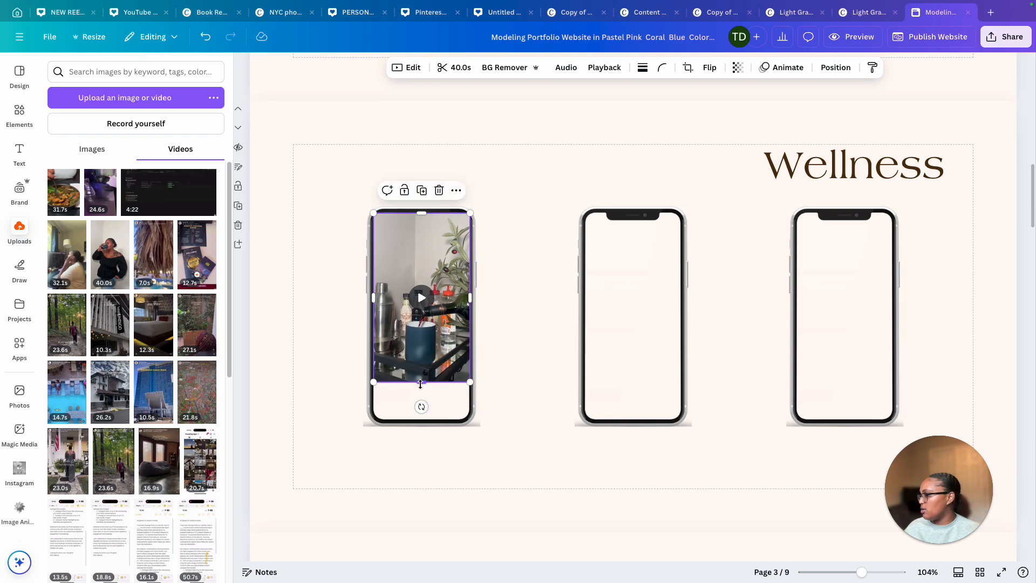
pyautogui.moveTo(421, 384); pyautogui.dragTo(425, 423)
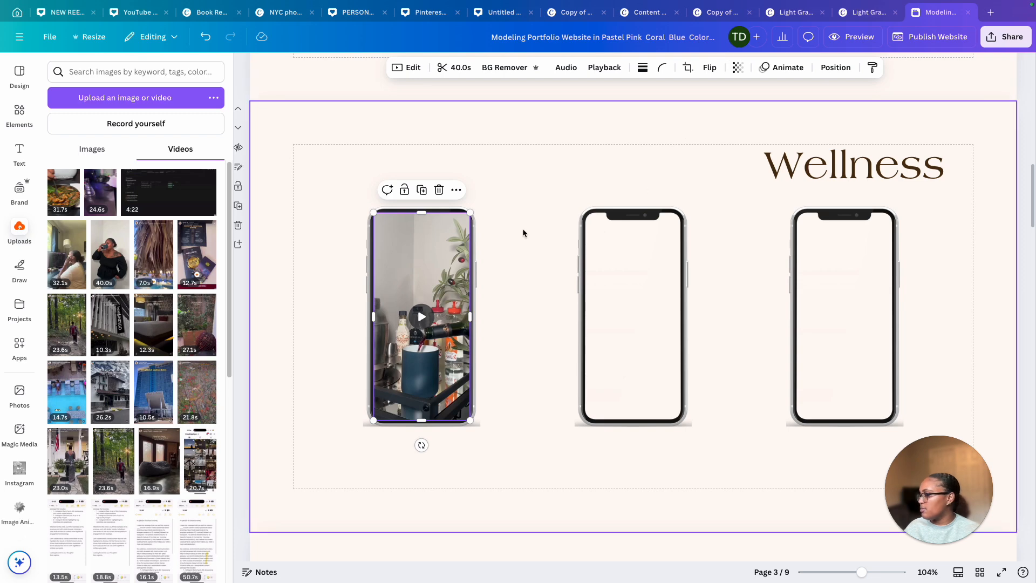
# Try to send the first phone's video one layer backward
pyautogui.click(835, 67)
pyautogui.click(190, 128)
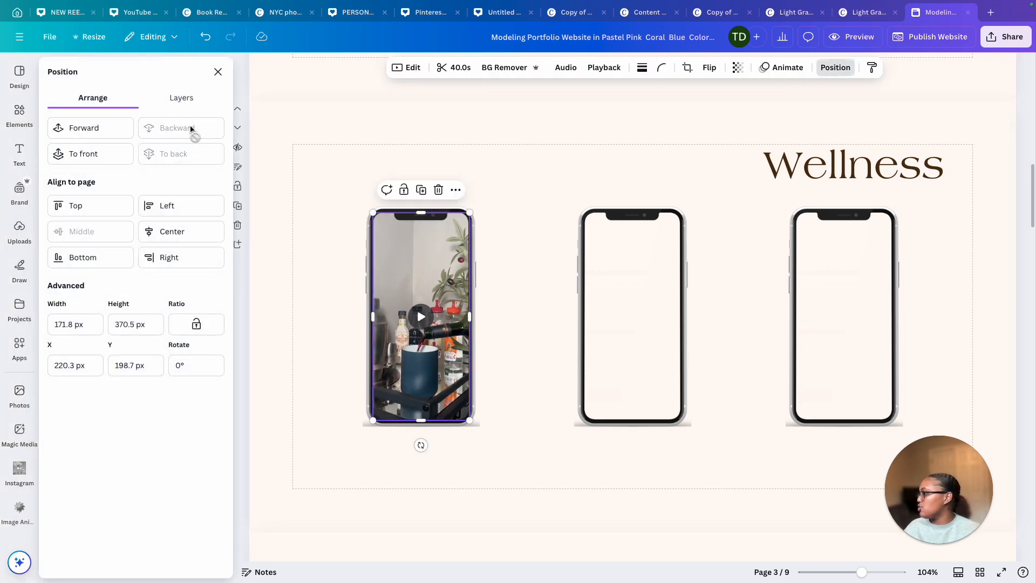
pyautogui.click(289, 203)
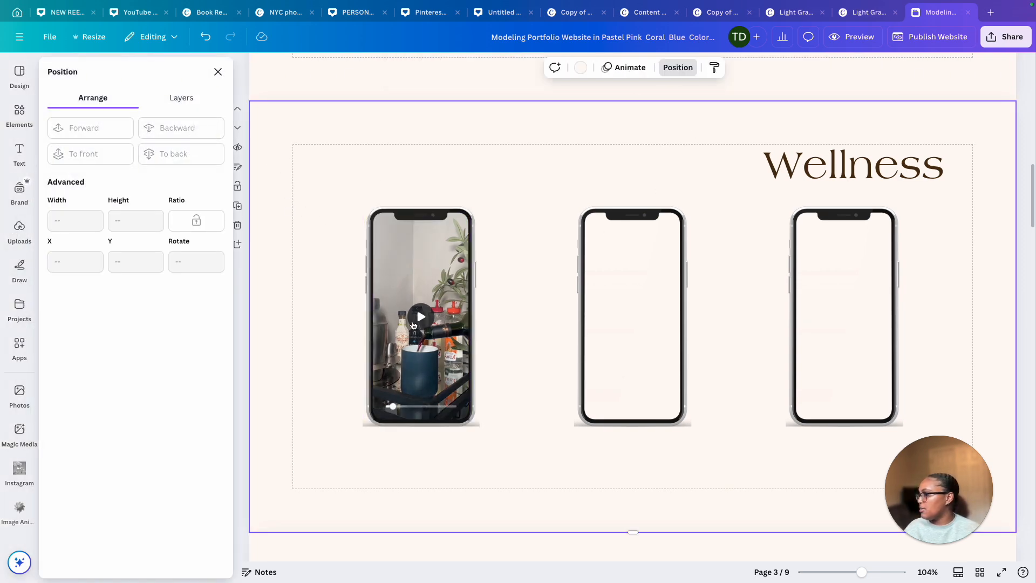
# Play and pause the first phone's video to preview it, then close the position settings
pyautogui.click(425, 326)
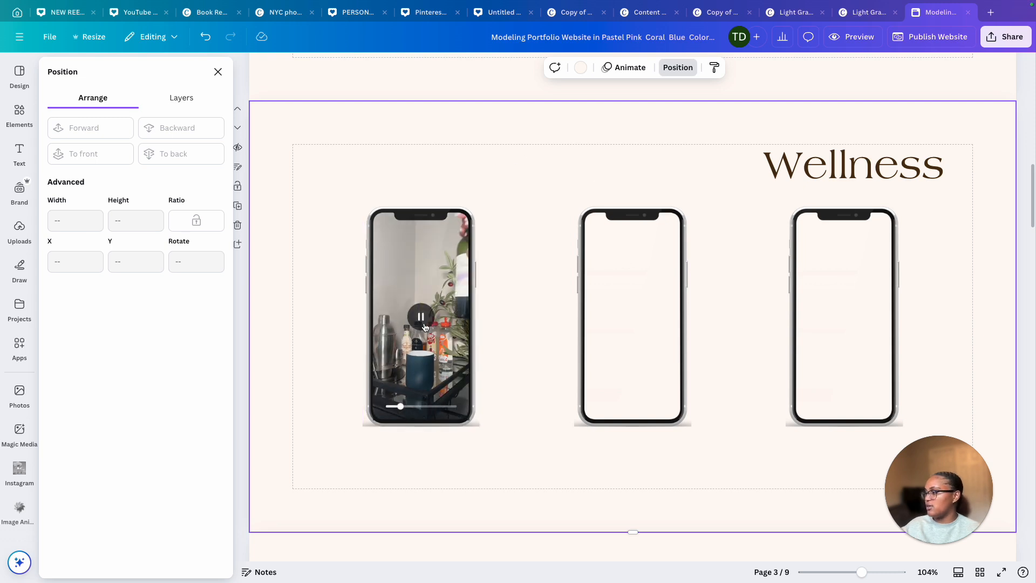
pyautogui.click(422, 317)
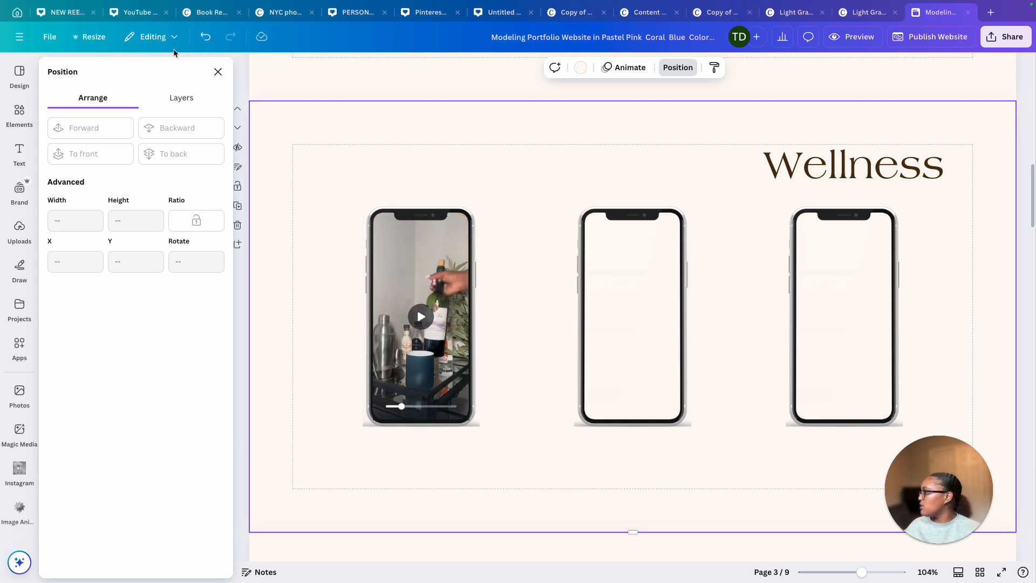
pyautogui.click(218, 72)
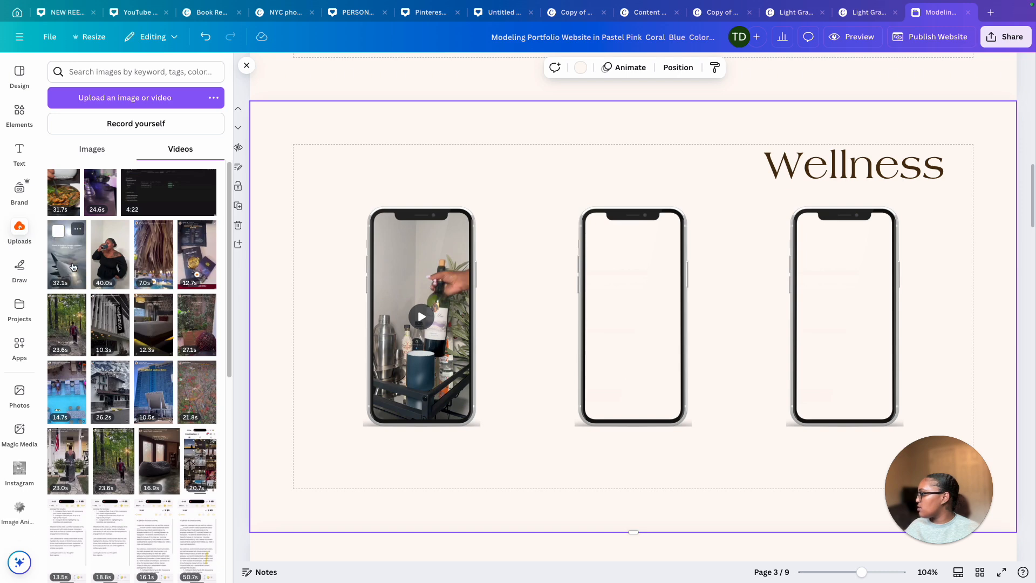
# Place the 32.1-second video from uploads on the middle phone and fit it inside that phone's screen
pyautogui.moveTo(73, 266); pyautogui.dragTo(589, 350)
pyautogui.click(599, 72)
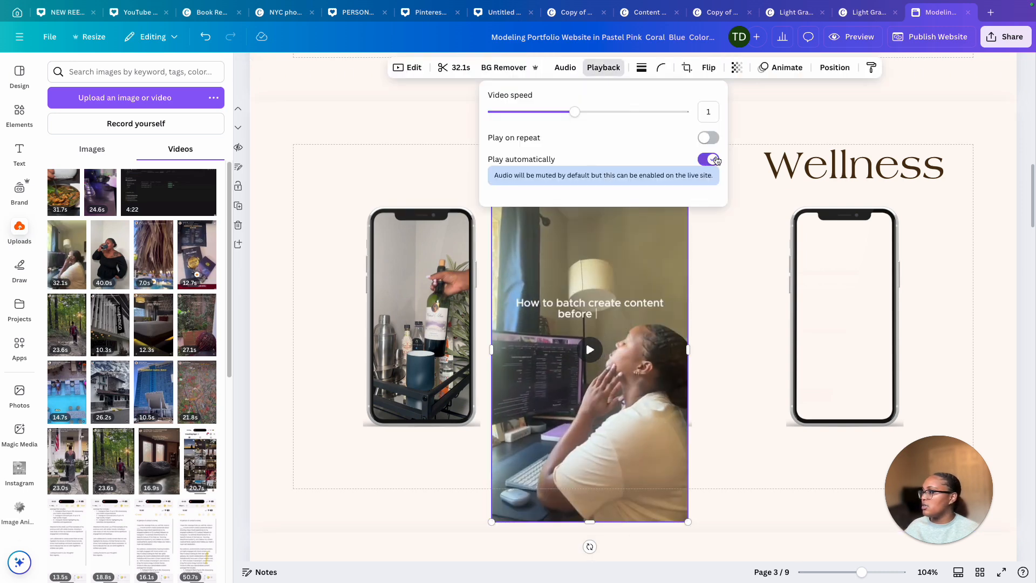
pyautogui.moveTo(491, 177); pyautogui.dragTo(610, 307)
pyautogui.moveTo(597, 345); pyautogui.dragTo(591, 227)
pyautogui.moveTo(644, 295); pyautogui.dragTo(683, 302)
pyautogui.moveTo(633, 394); pyautogui.dragTo(633, 424)
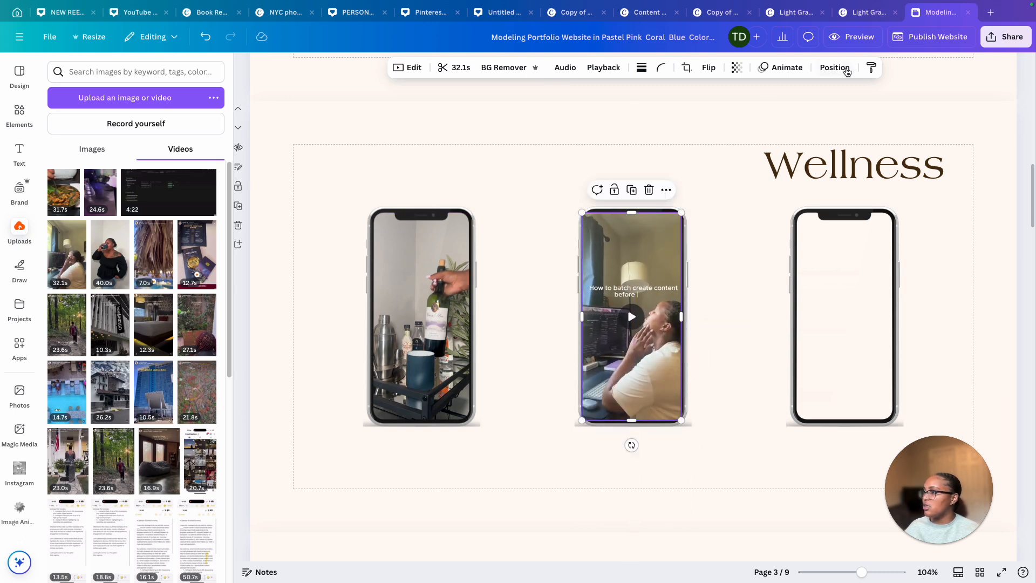
# Play and pause the third phone's video to preview the three phone videos
pyautogui.click(836, 67)
pyautogui.click(500, 173)
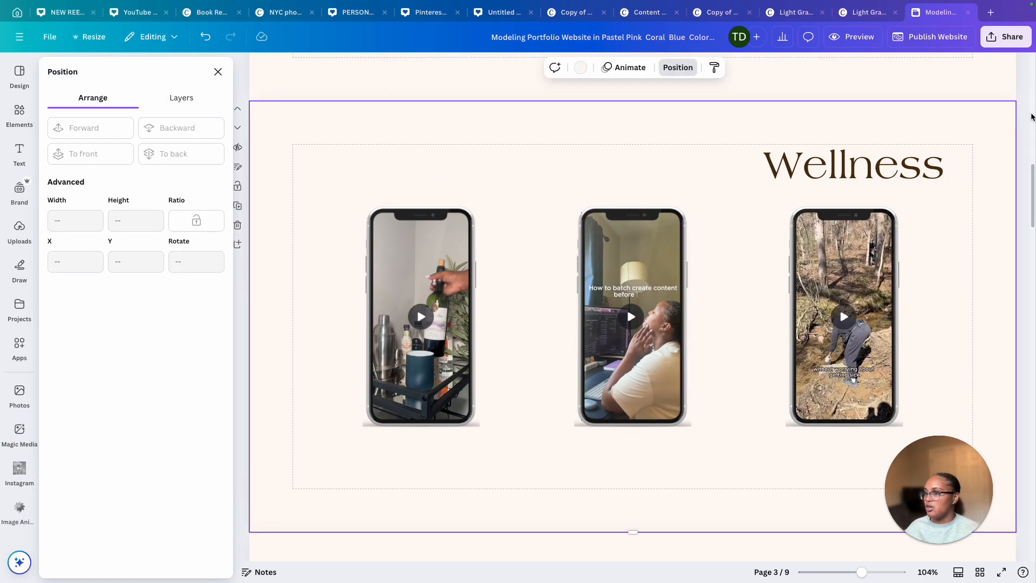
pyautogui.scroll(15, 998, 151)
pyautogui.scroll(-15, 984, 160)
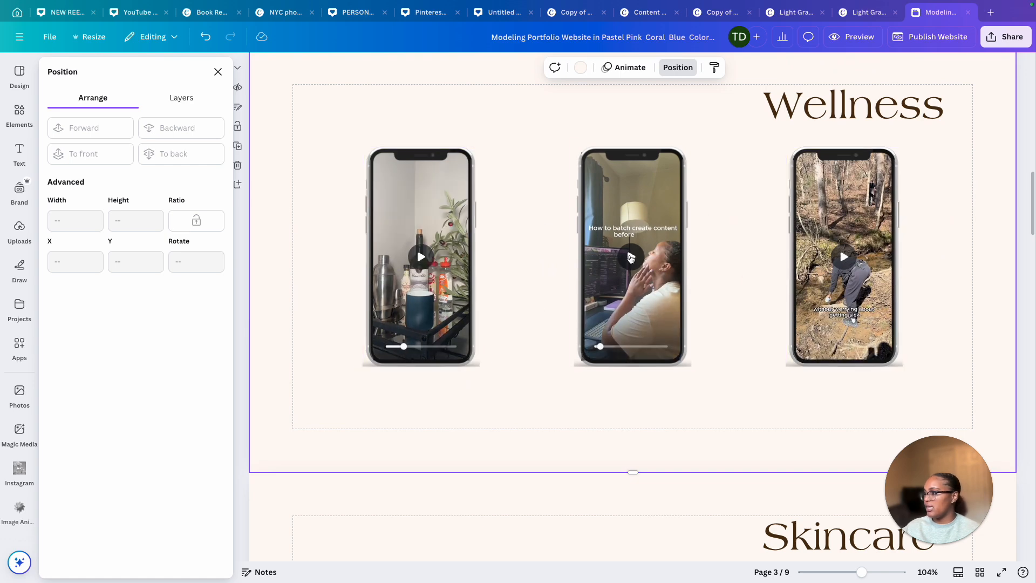
pyautogui.click(854, 261)
pyautogui.click(854, 261)
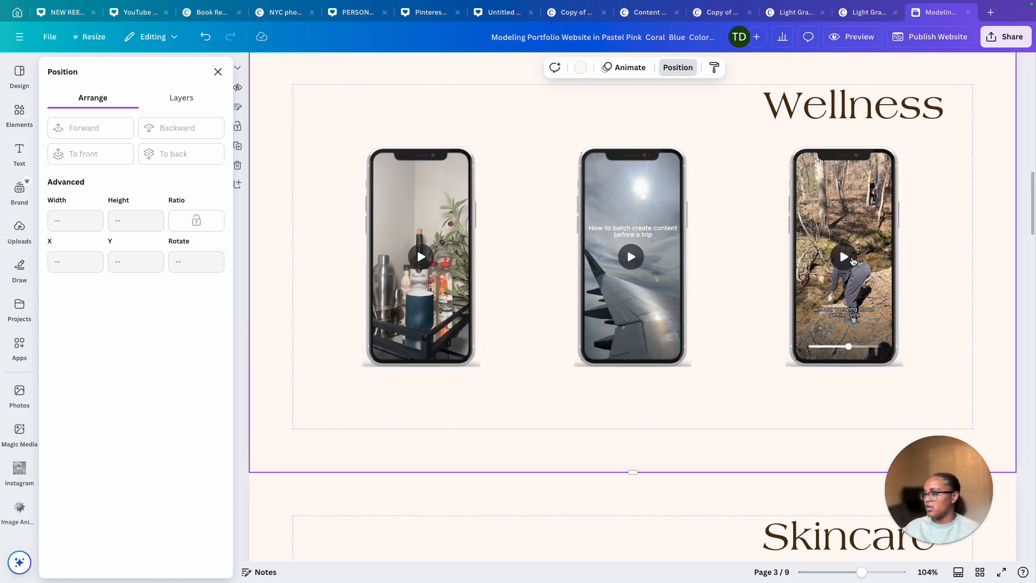
# Add a text box reading "Tumbler" and move it below the first phone
pyautogui.click(19, 113)
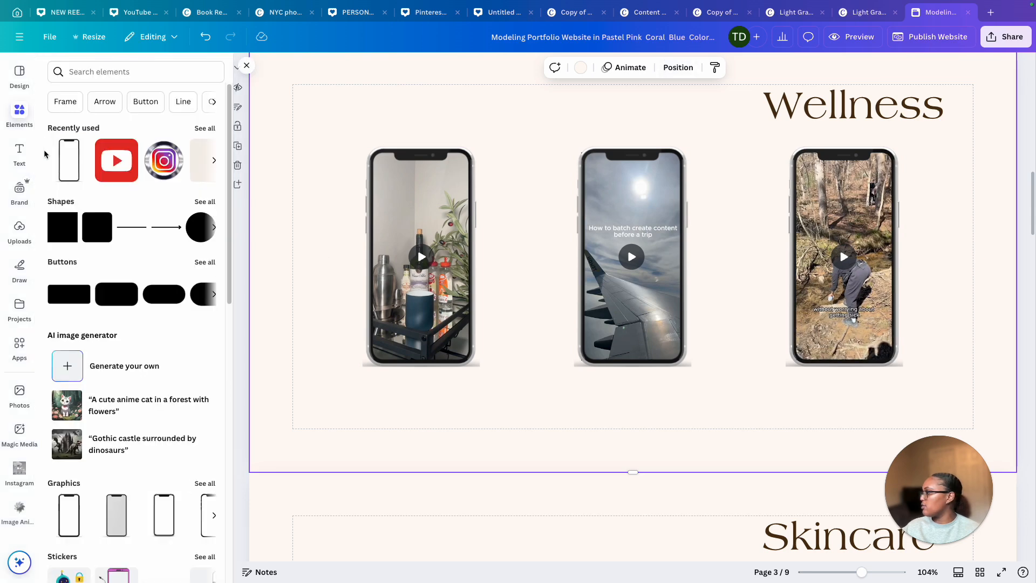
pyautogui.click(20, 154)
pyautogui.click(130, 113)
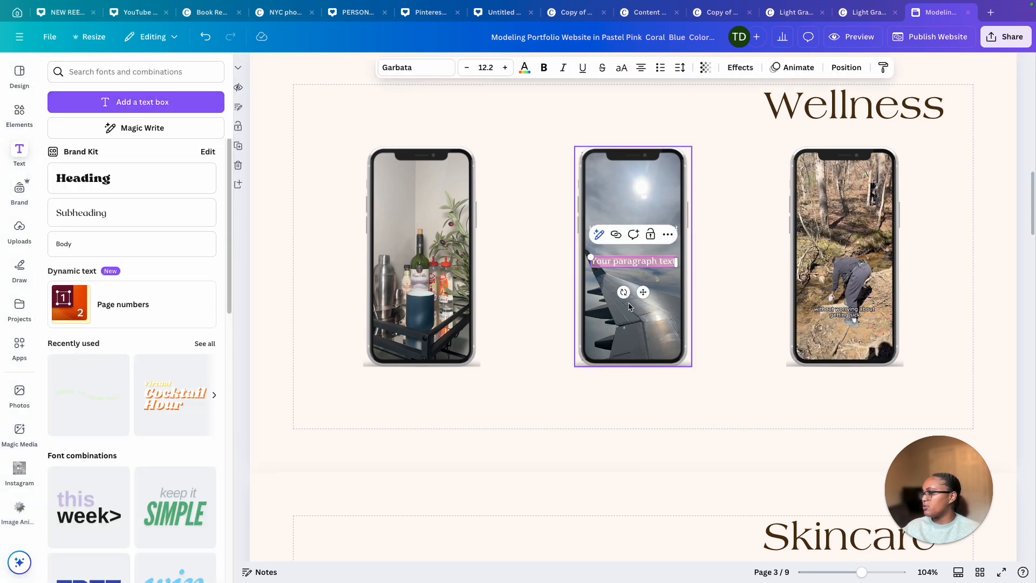
pyautogui.moveTo(575, 330); pyautogui.dragTo(433, 412)
pyautogui.press('BackSpace')
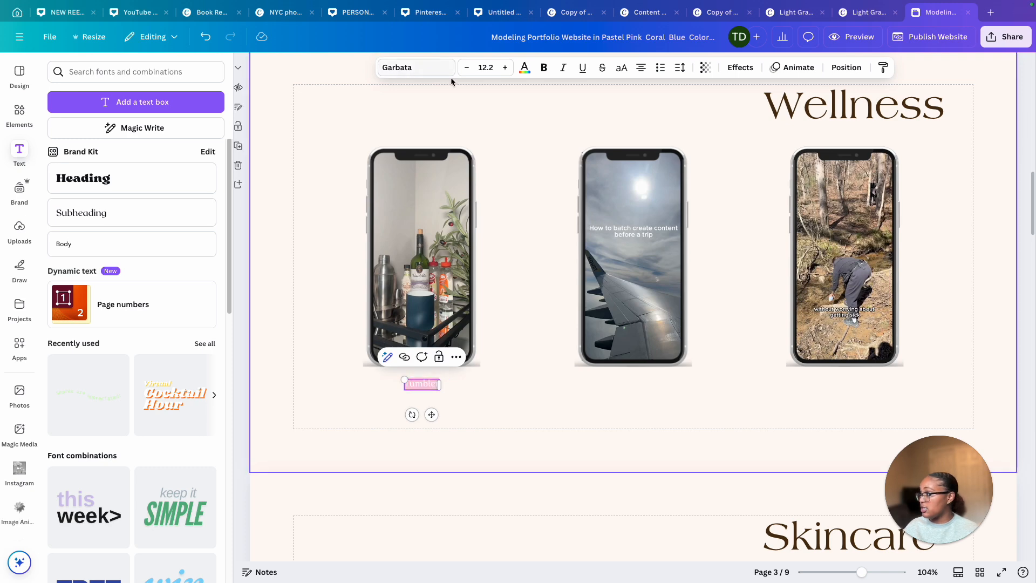
# Set the "Tumbler" label's text color to black
pyautogui.click(524, 67)
pyautogui.click(90, 154)
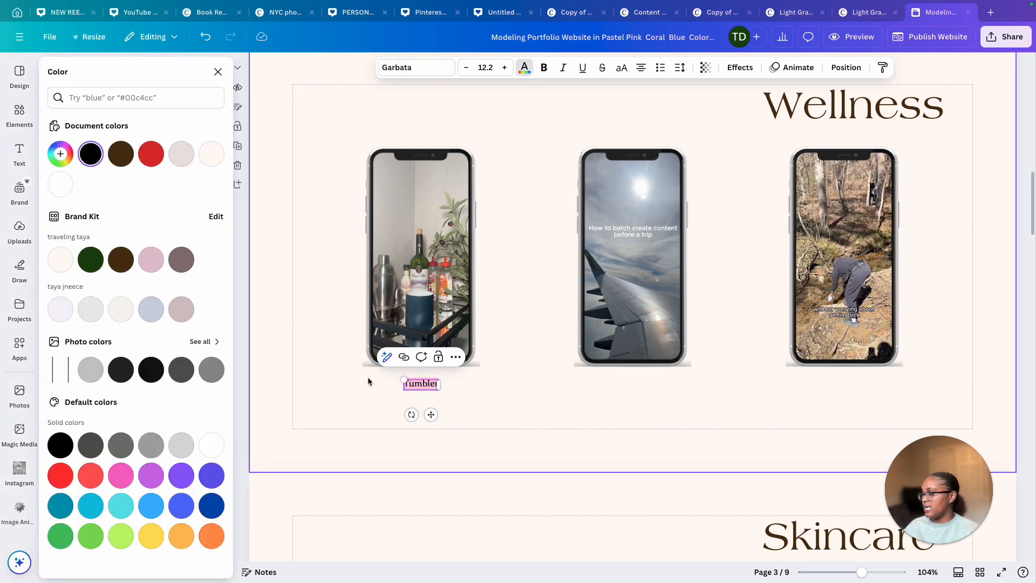
pyautogui.click(451, 414)
# Duplicate the "Tumbler" label and move the copy beneath the middle phone
pyautogui.click(421, 386)
pyautogui.click(429, 357)
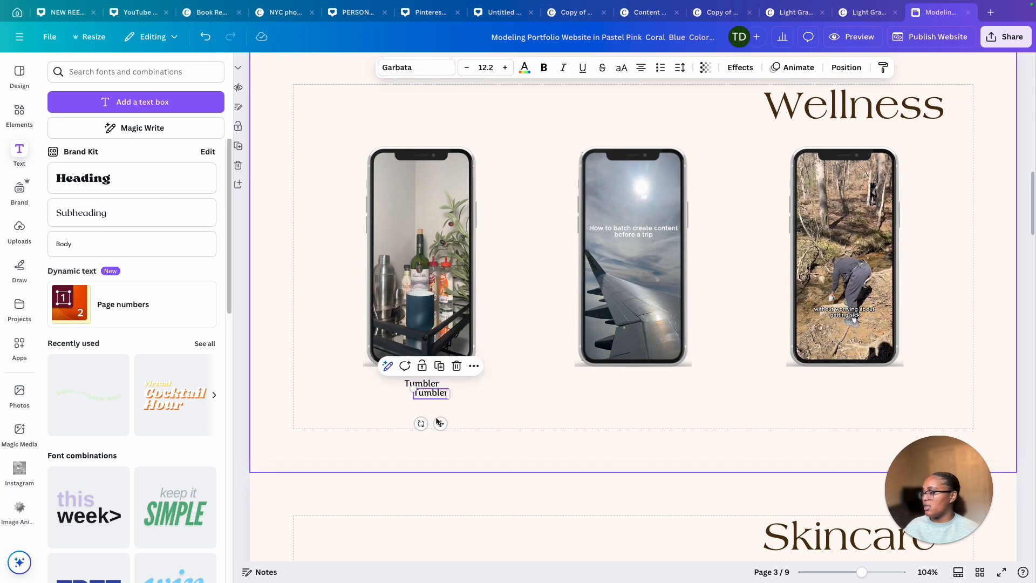
pyautogui.moveTo(440, 423); pyautogui.dragTo(641, 413)
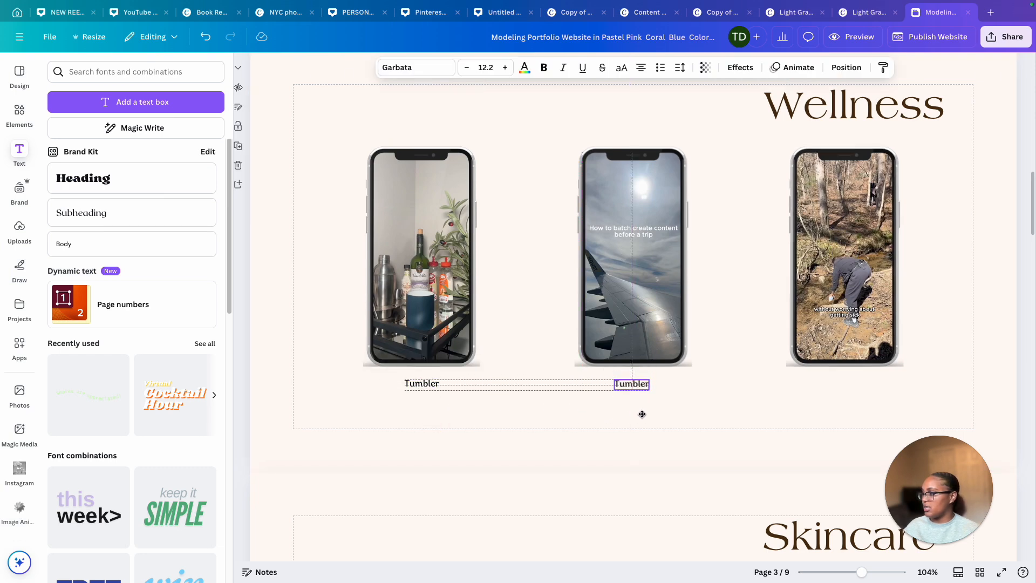
pyautogui.moveTo(642, 413); pyautogui.dragTo(642, 413)
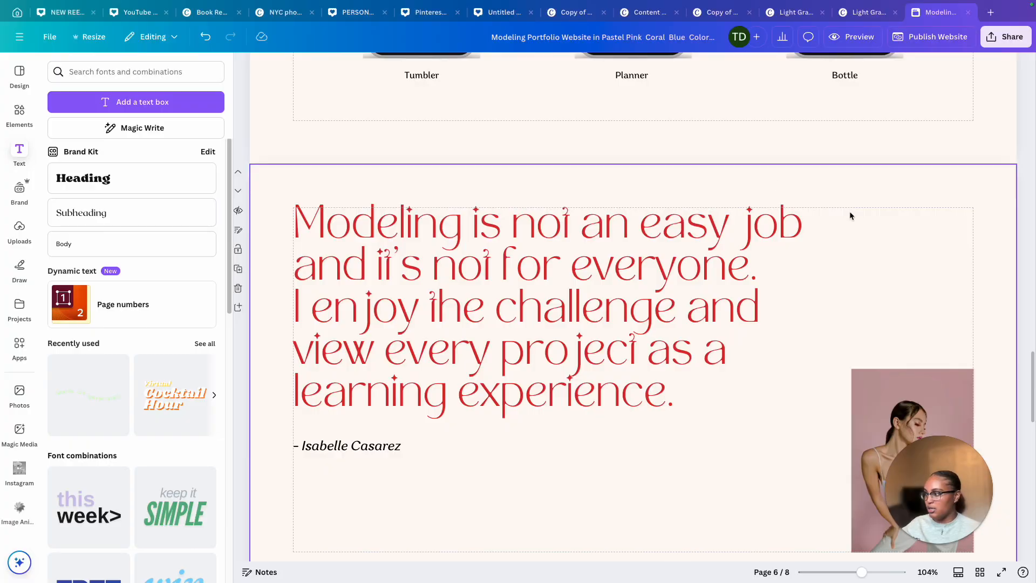
# Select and delete the quote text and photo on the sixth page
pyautogui.moveTo(884, 216); pyautogui.dragTo(393, 531)
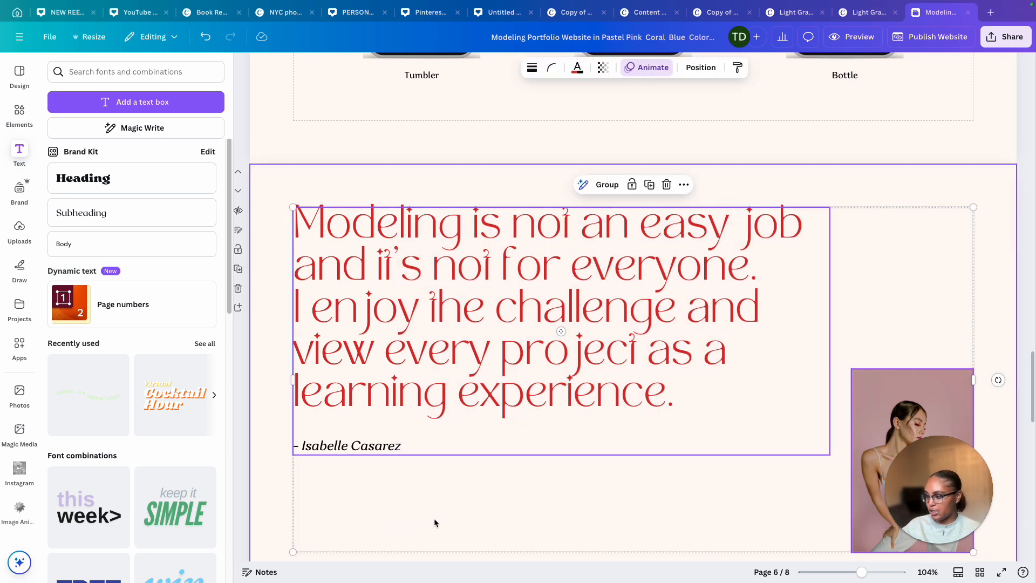
pyautogui.press('Delete')
pyautogui.click(10, 231)
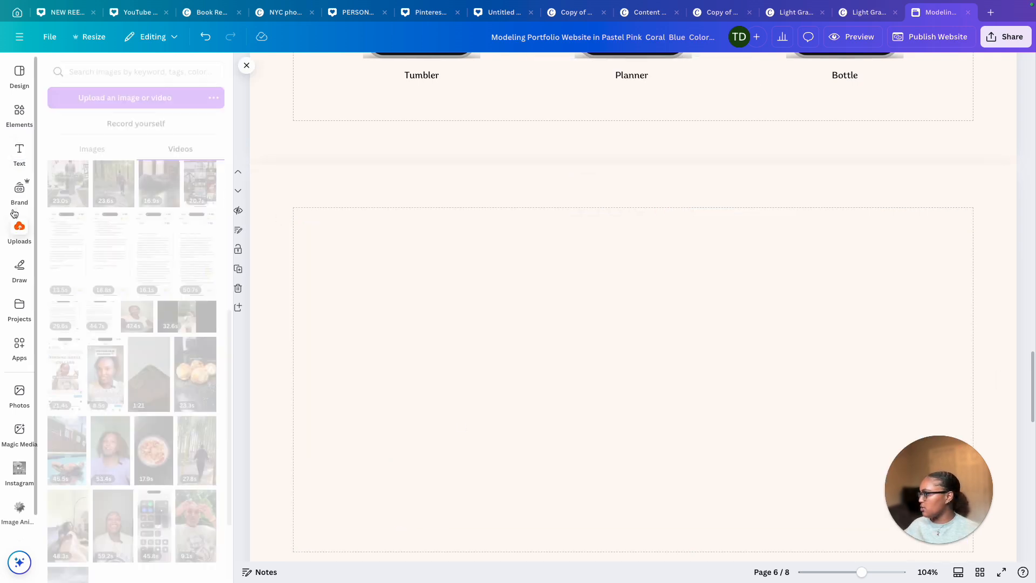
# Add a square photo frame to the sixth page and shrink it into the upper-left area
pyautogui.click(18, 114)
pyautogui.click(83, 97)
pyautogui.click(132, 208)
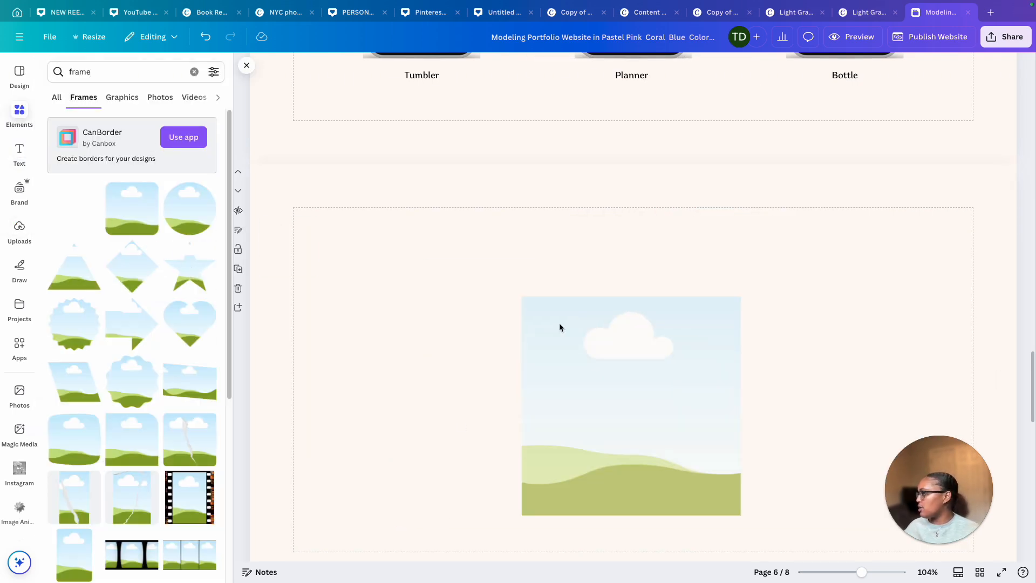
pyautogui.moveTo(559, 323); pyautogui.dragTo(351, 263)
pyautogui.moveTo(534, 453); pyautogui.dragTo(447, 365)
# Add a second frame and narrow it into a tall strip beside the first frame
pyautogui.scroll(-2, 446, 365)
pyautogui.moveTo(107, 204); pyautogui.dragTo(482, 139)
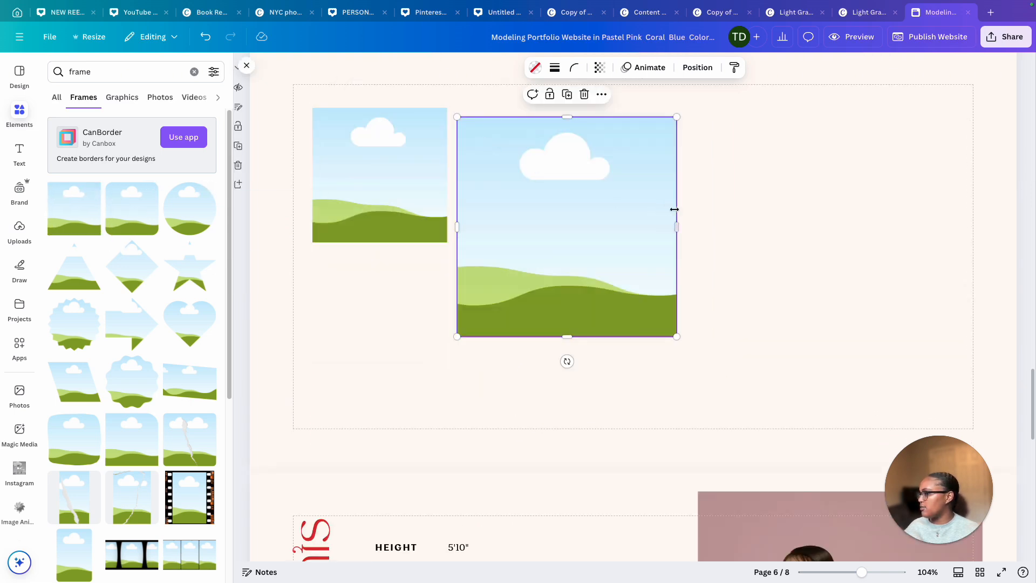
pyautogui.moveTo(644, 220); pyautogui.dragTo(538, 222)
pyautogui.moveTo(494, 216); pyautogui.dragTo(491, 207)
# Add a third frame below the first and resize it into a wide, short rectangle
pyautogui.moveTo(64, 196); pyautogui.dragTo(299, 258)
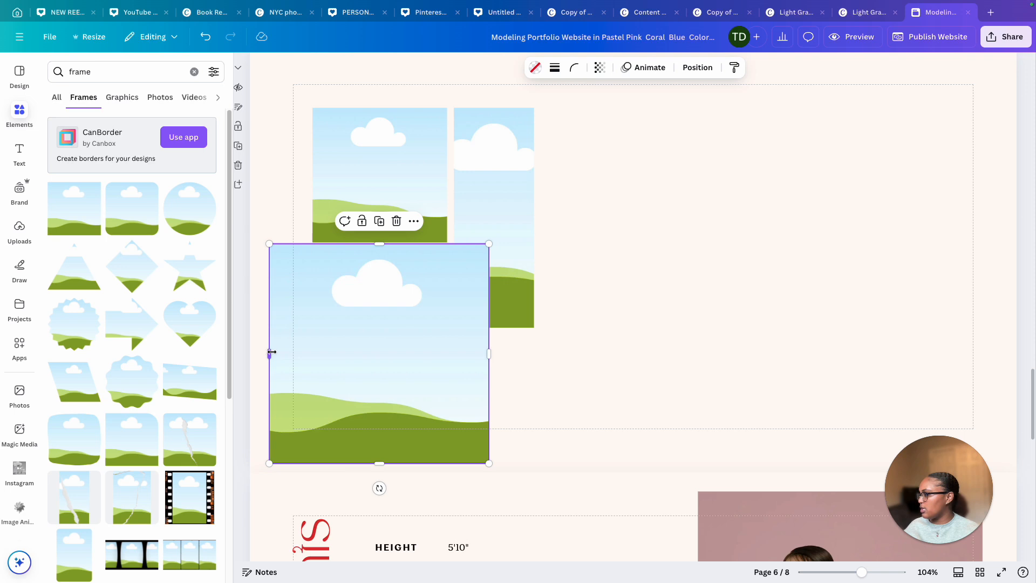
pyautogui.moveTo(270, 353); pyautogui.dragTo(342, 351)
pyautogui.moveTo(379, 340); pyautogui.dragTo(356, 340)
pyautogui.moveTo(396, 465); pyautogui.dragTo(396, 327)
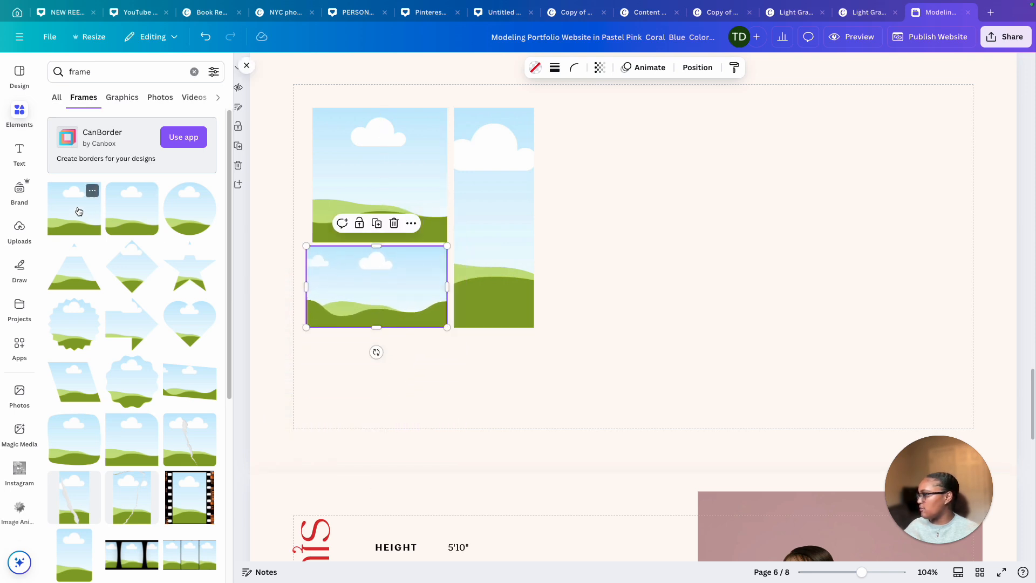
# Add another frame and resize it into a short, wide rectangle below the others
pyautogui.moveTo(76, 208); pyautogui.dragTo(462, 284)
pyautogui.moveTo(537, 462); pyautogui.dragTo(537, 421)
pyautogui.moveTo(537, 243); pyautogui.dragTo(538, 335)
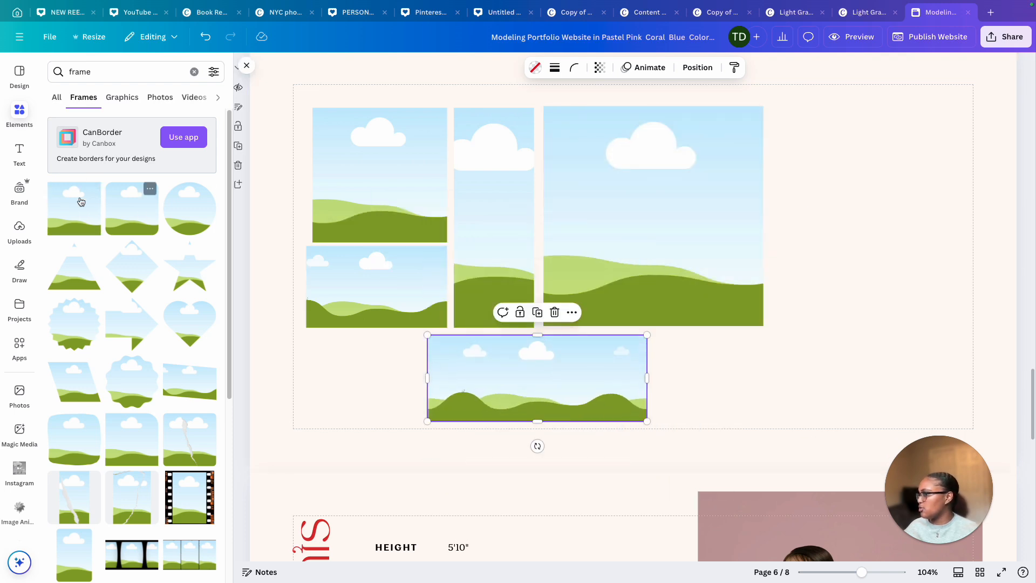
# Add more photo frames and arrange them into additional columns on the right side of the collage
pyautogui.moveTo(80, 202); pyautogui.dragTo(328, 220)
pyautogui.moveTo(527, 308); pyautogui.dragTo(385, 309)
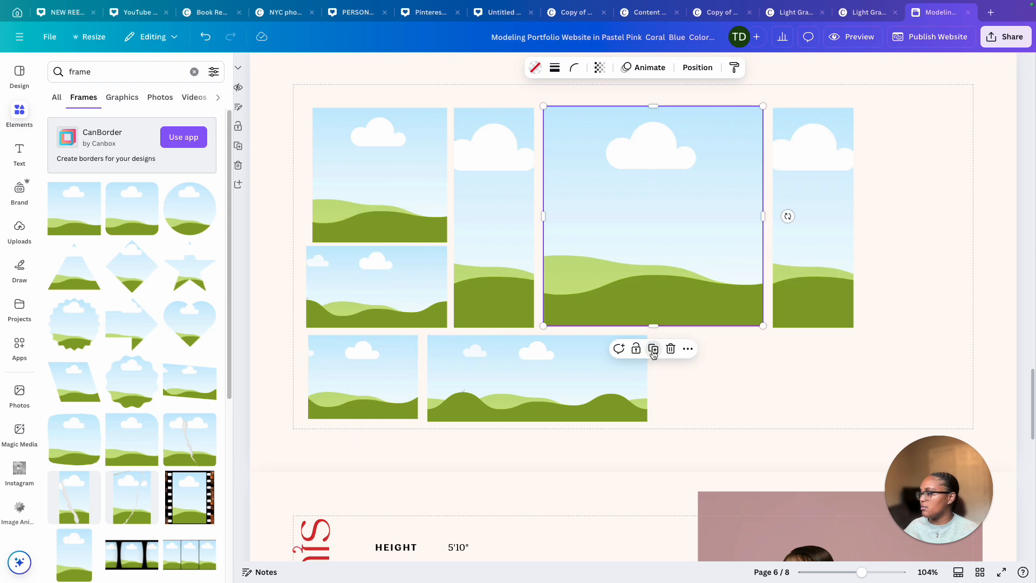
pyautogui.click(653, 351)
pyautogui.moveTo(771, 335); pyautogui.dragTo(638, 201)
pyautogui.moveTo(608, 171); pyautogui.dragTo(622, 176)
pyautogui.moveTo(622, 176); pyautogui.dragTo(955, 189)
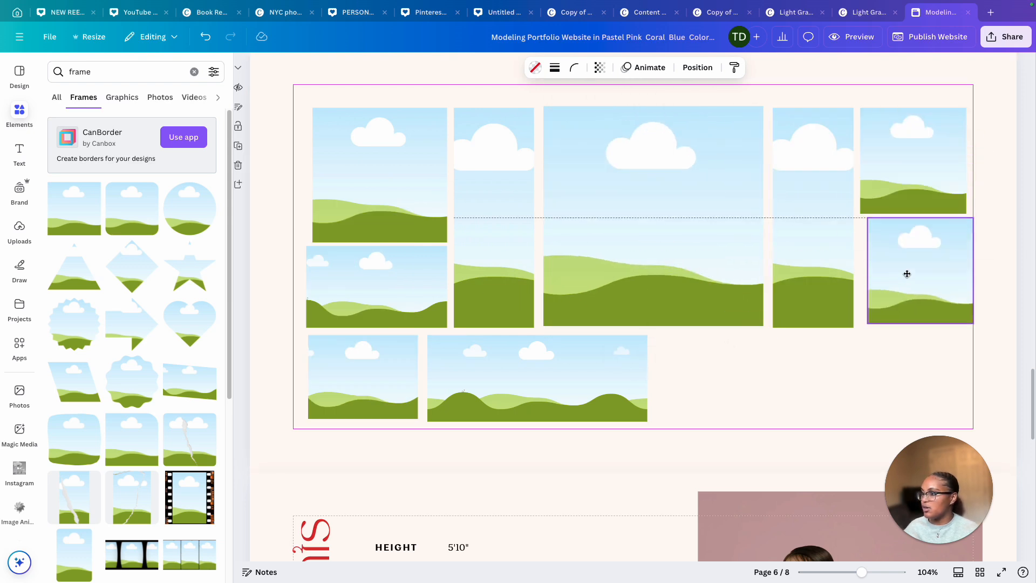
# Add frames to complete a bottom row of four wide frames under the collage
pyautogui.moveTo(906, 272); pyautogui.dragTo(901, 280)
pyautogui.click(914, 199)
pyautogui.moveTo(917, 363); pyautogui.dragTo(714, 363)
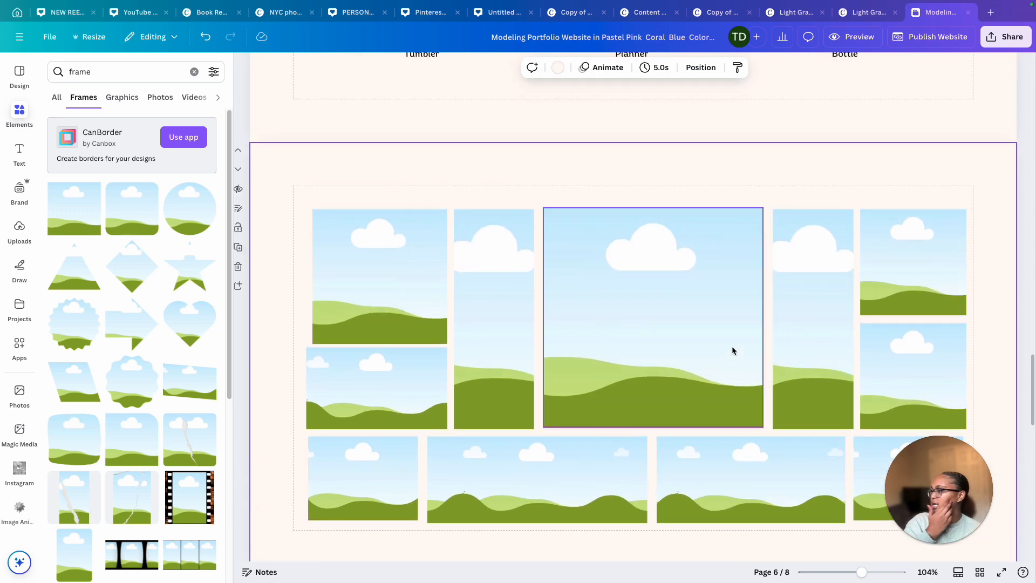
# Fill every frame of the collage with photos from the uploads
pyautogui.scroll(-1, 500, 318)
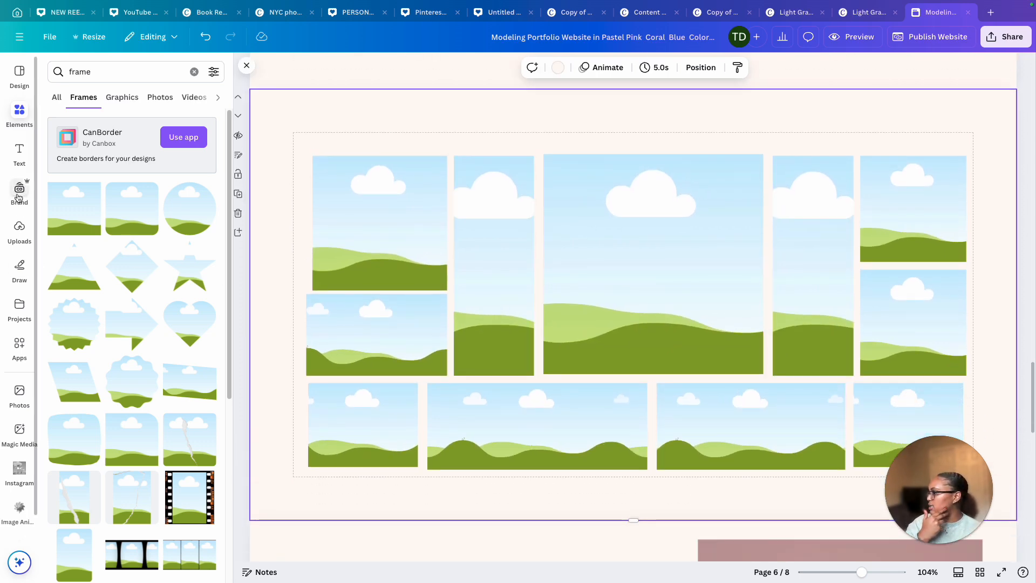
pyautogui.click(21, 229)
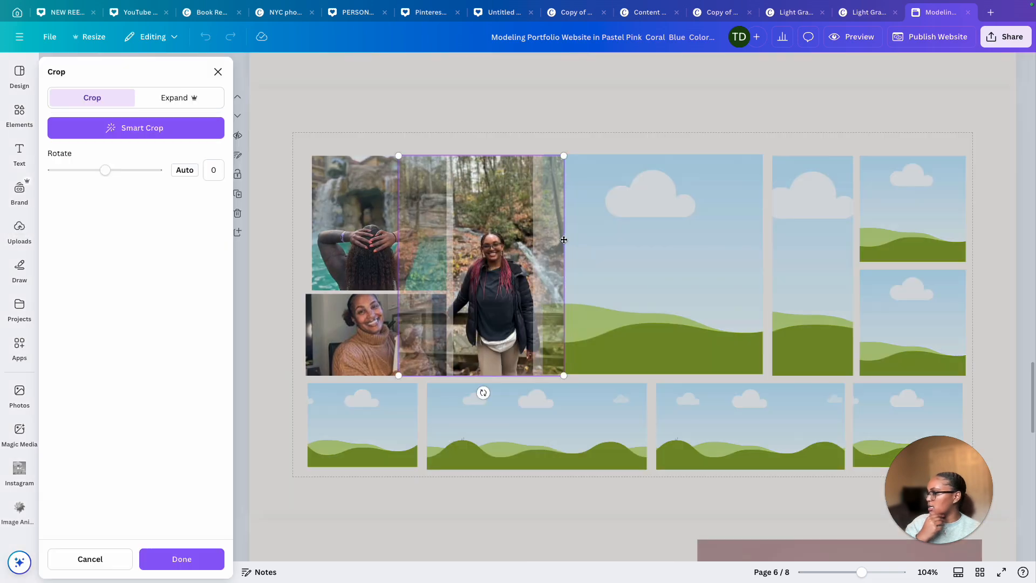
pyautogui.click(612, 242)
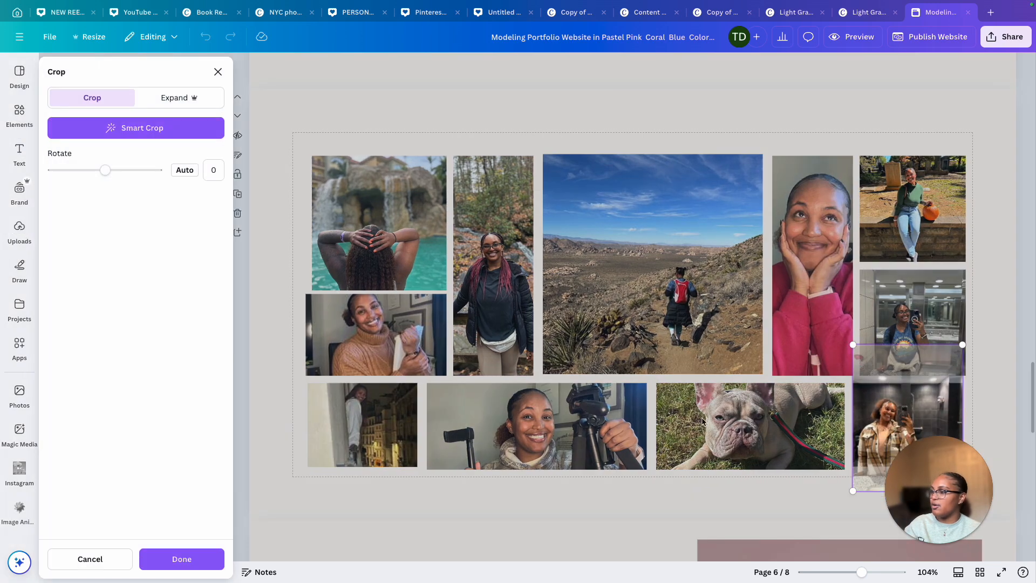
pyautogui.press('Return')
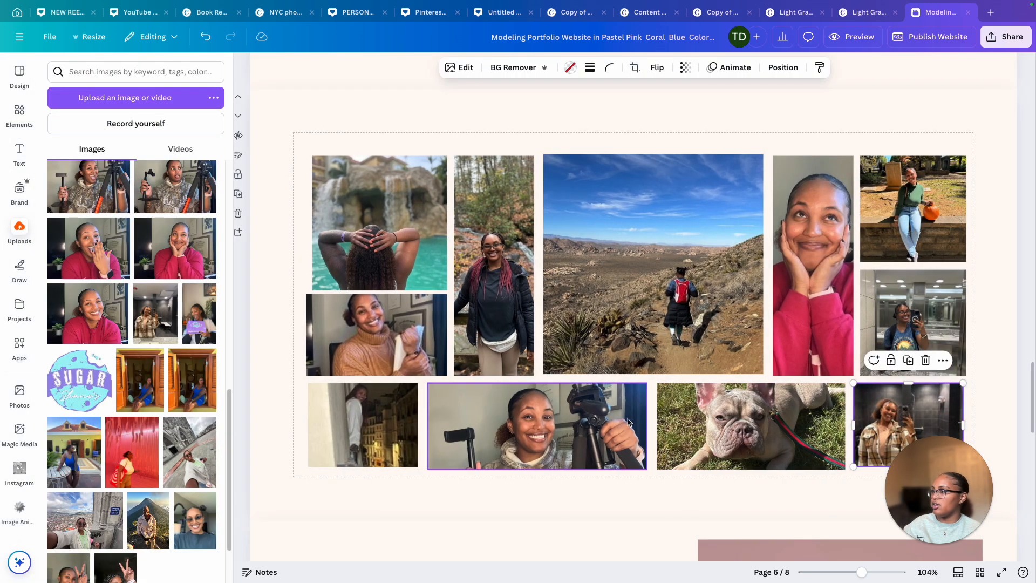
pyautogui.scroll(-3, 642, 405)
pyautogui.scroll(2, 623, 389)
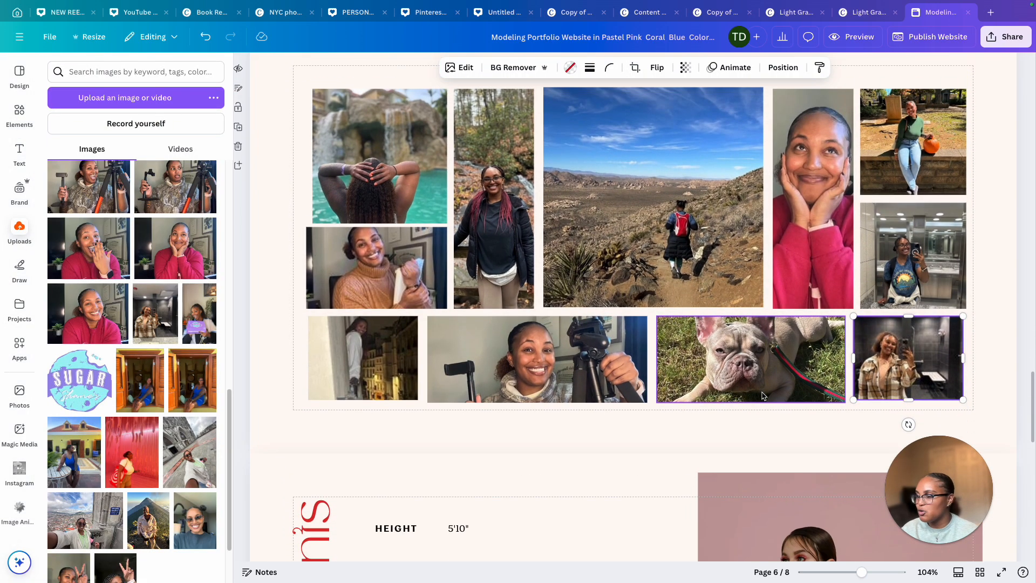
pyautogui.scroll(-5, 688, 386)
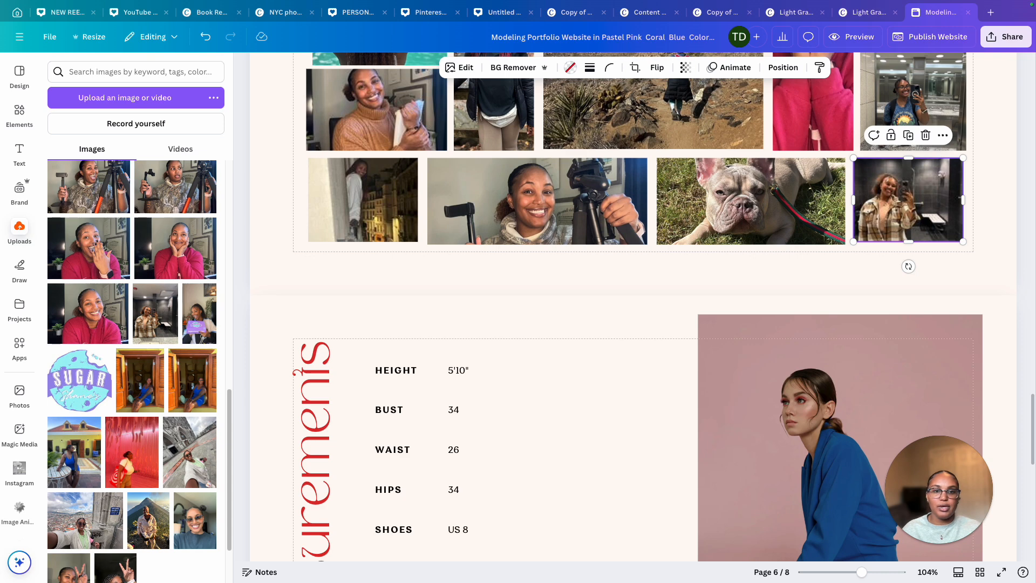
pyautogui.scroll(-1, 782, 348)
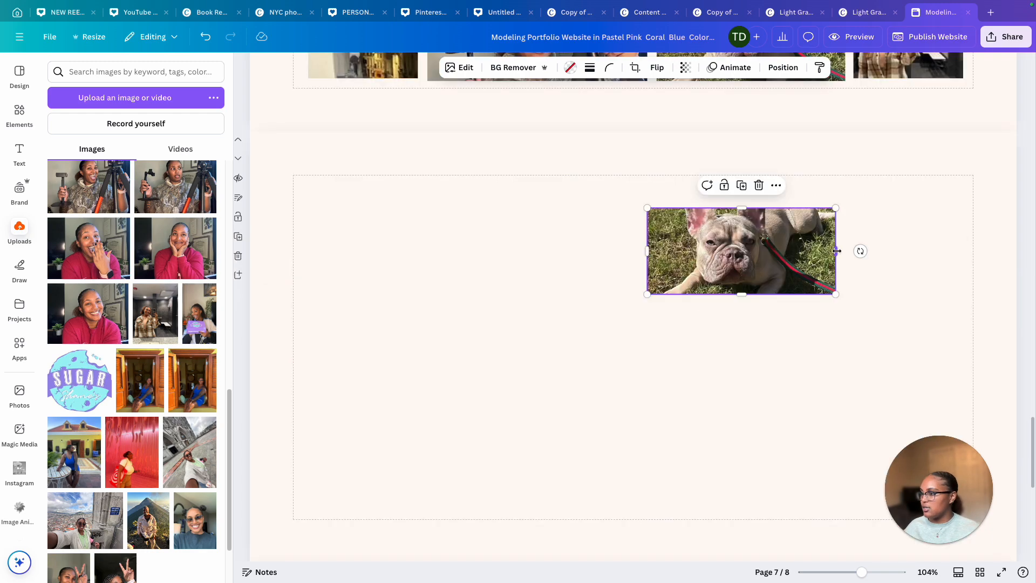
pyautogui.moveTo(836, 250); pyautogui.dragTo(953, 249)
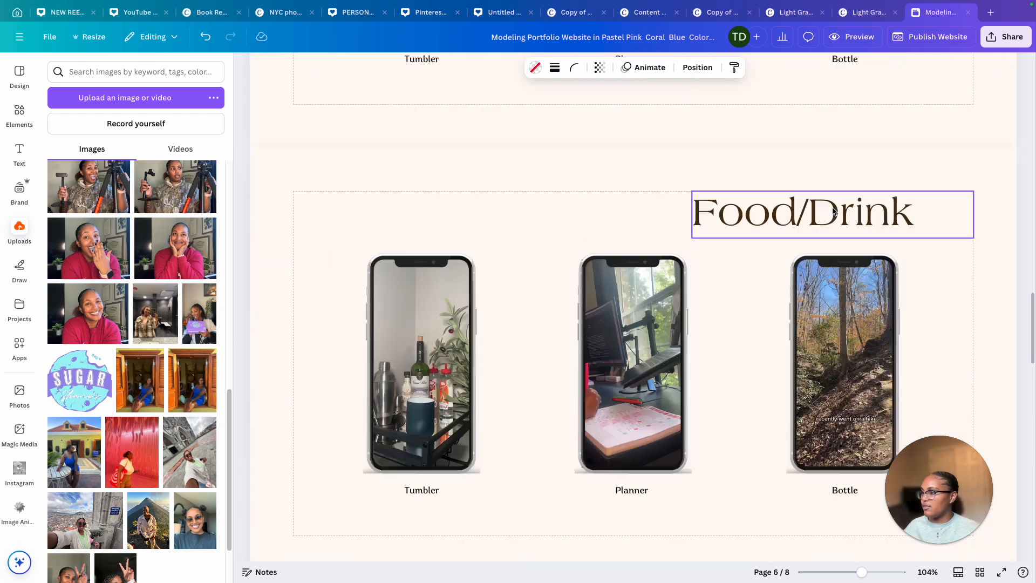
# Copy the Food/Drink heading from the fifth page onto the collage page
pyautogui.scroll(1, 833, 211)
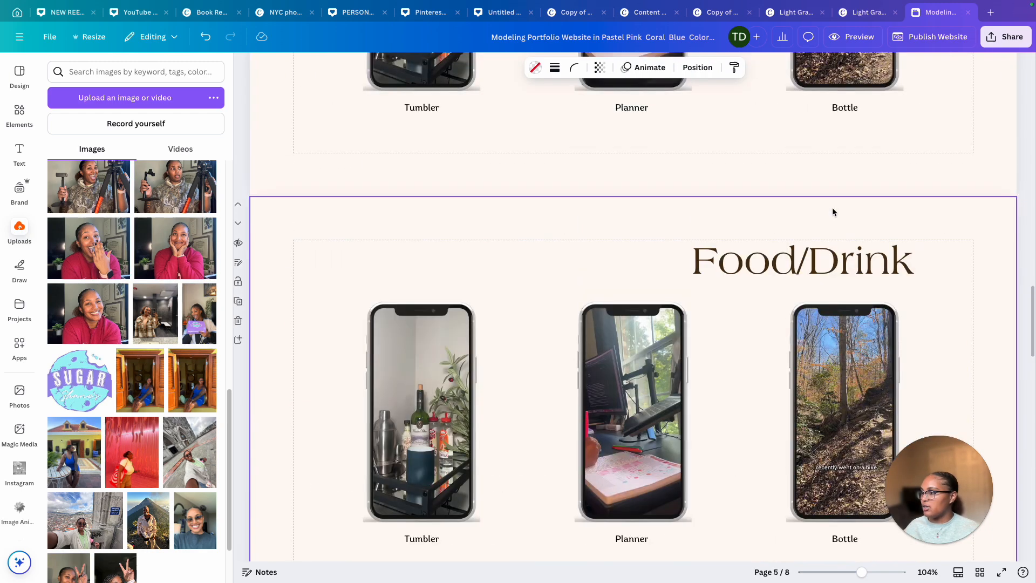
pyautogui.click(818, 256)
pyautogui.click(841, 218)
pyautogui.moveTo(839, 264); pyautogui.dragTo(814, 247)
# Move the wide center photo down below the heading and reposition the upper-right photo inside its frame
pyautogui.click(693, 287)
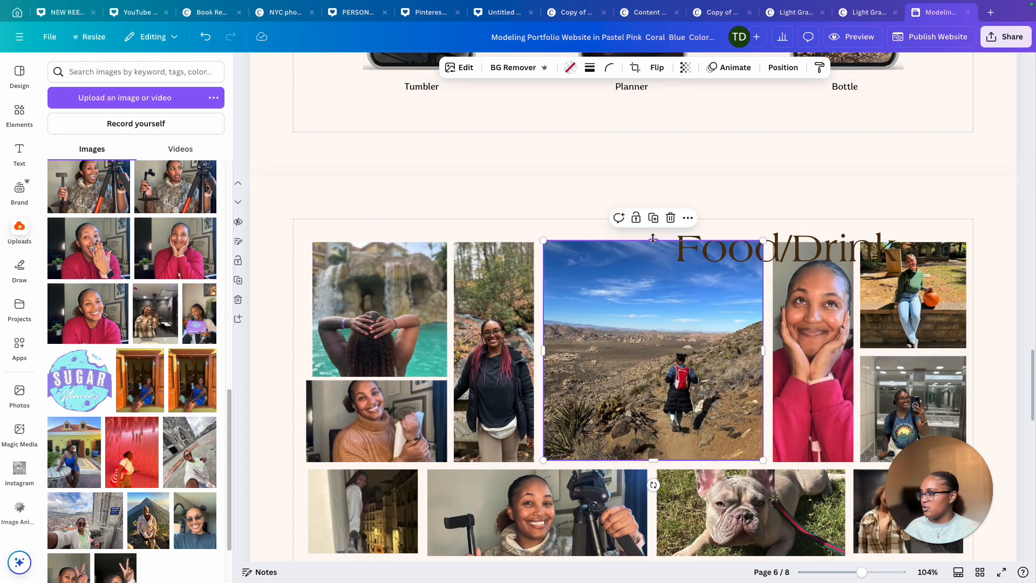
pyautogui.moveTo(653, 238); pyautogui.dragTo(653, 295)
pyautogui.doubleClick(910, 324)
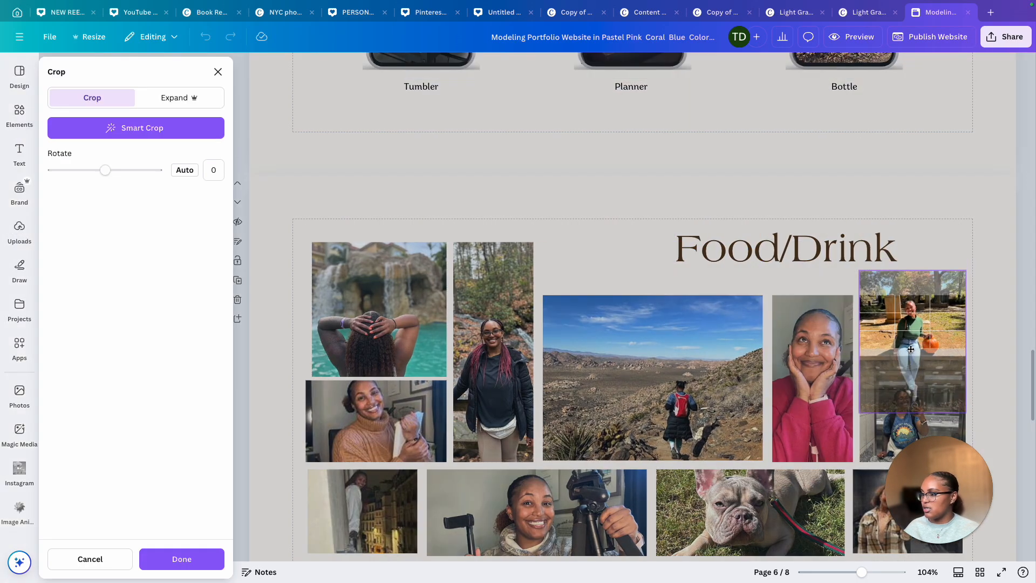
pyautogui.click(800, 280)
# Retitle the collage heading as Photos and narrow its text box to fit
pyautogui.click(793, 258)
pyautogui.write('Photos')
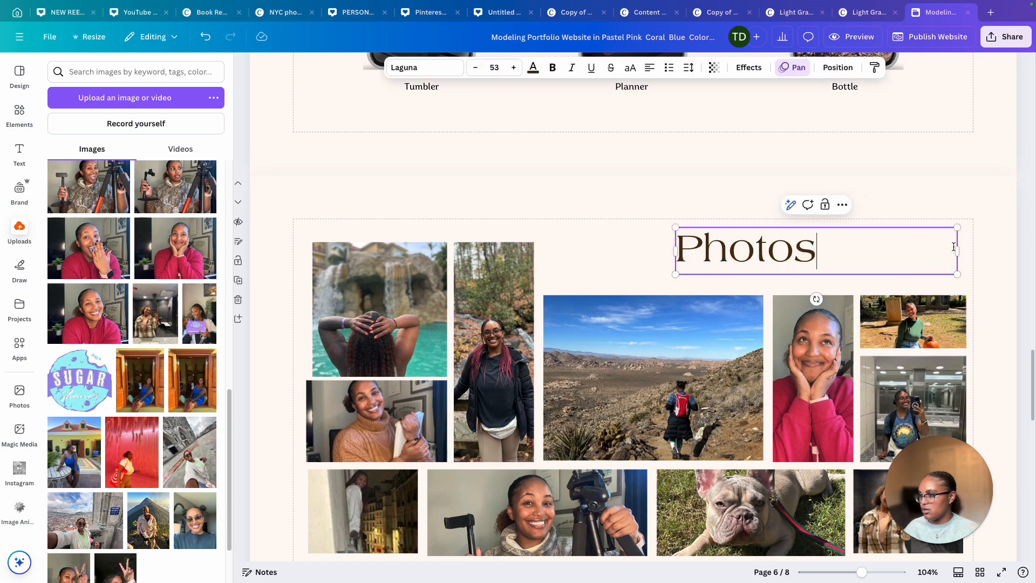
pyautogui.moveTo(958, 249); pyautogui.dragTo(807, 248)
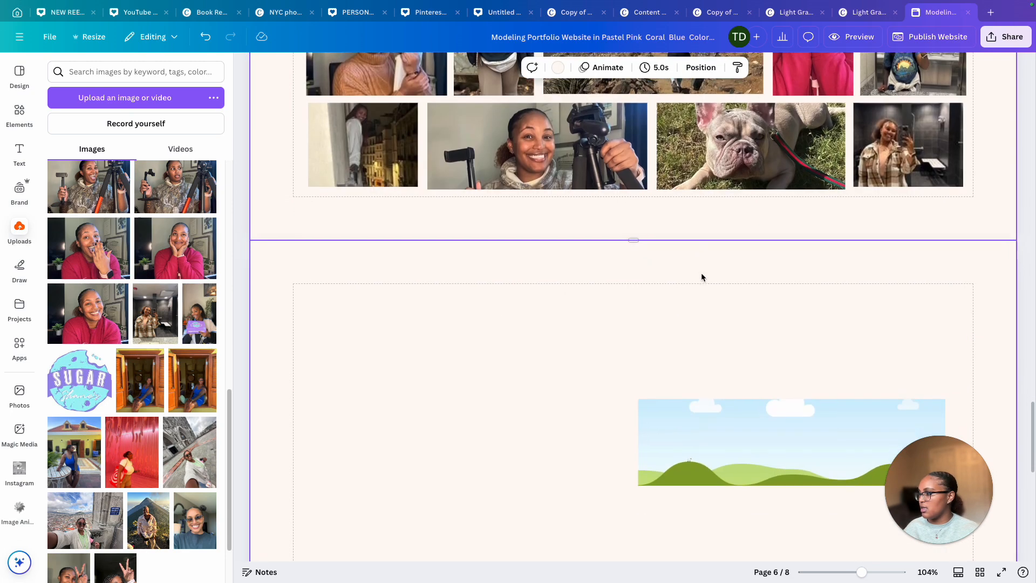
# Duplicate the wide frame under Testimonials several times and resize the copies into a column of thin strips
pyautogui.scroll(-3, 701, 273)
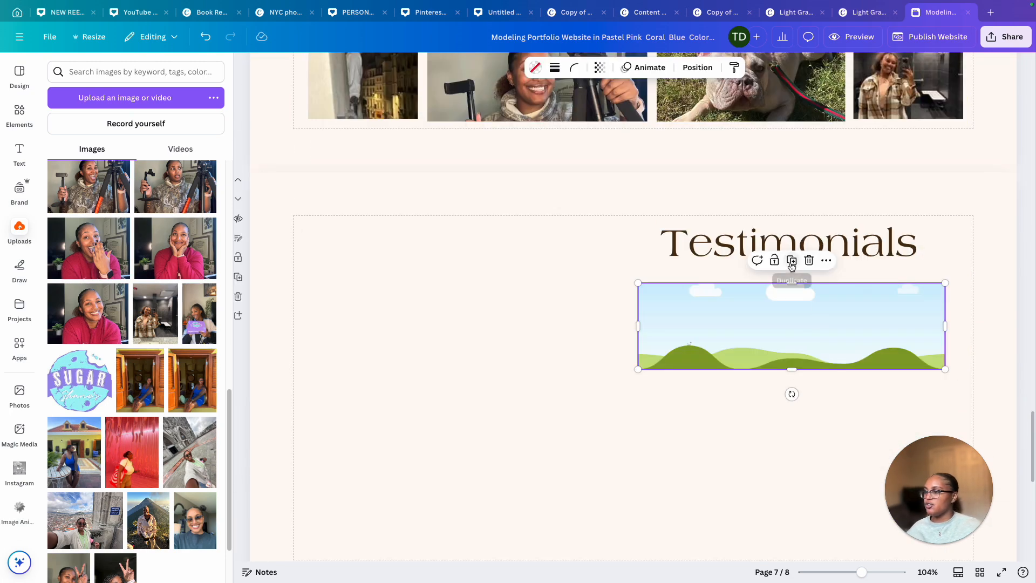
pyautogui.click(789, 260)
pyautogui.moveTo(765, 388); pyautogui.dragTo(774, 430)
pyautogui.scroll(-3, 774, 430)
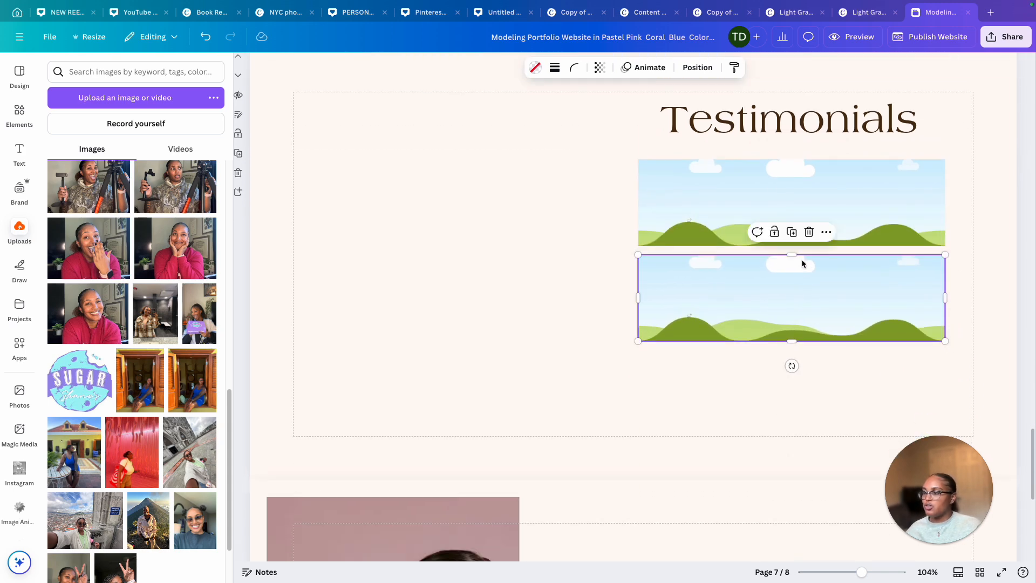
pyautogui.hotkey('ctrl', 'd')
pyautogui.moveTo(779, 360); pyautogui.dragTo(790, 400)
pyautogui.moveTo(791, 315); pyautogui.dragTo(791, 348)
pyautogui.moveTo(791, 290); pyautogui.dragTo(785, 341)
pyautogui.moveTo(785, 342); pyautogui.dragTo(785, 346)
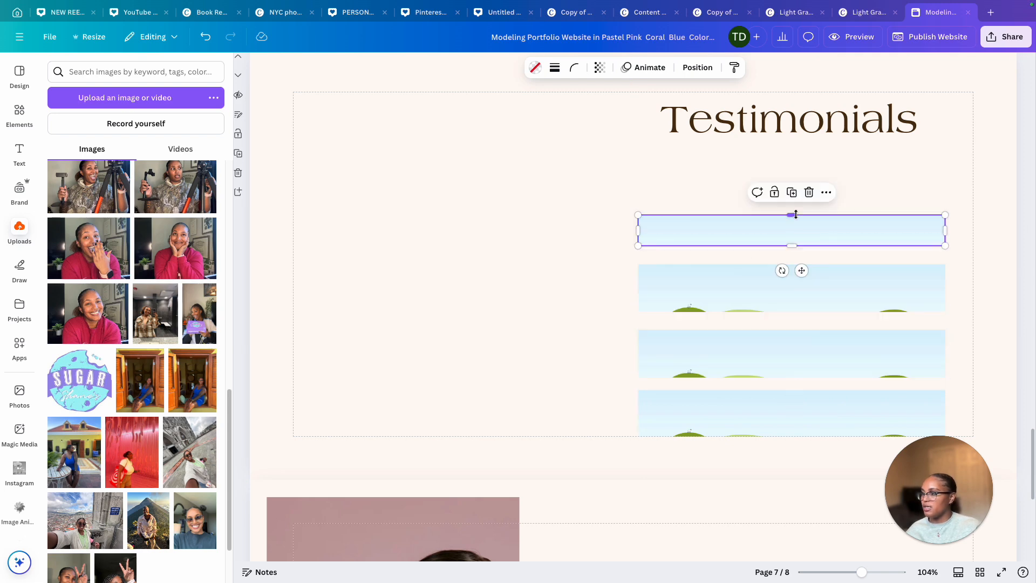
pyautogui.moveTo(804, 229); pyautogui.dragTo(802, 163)
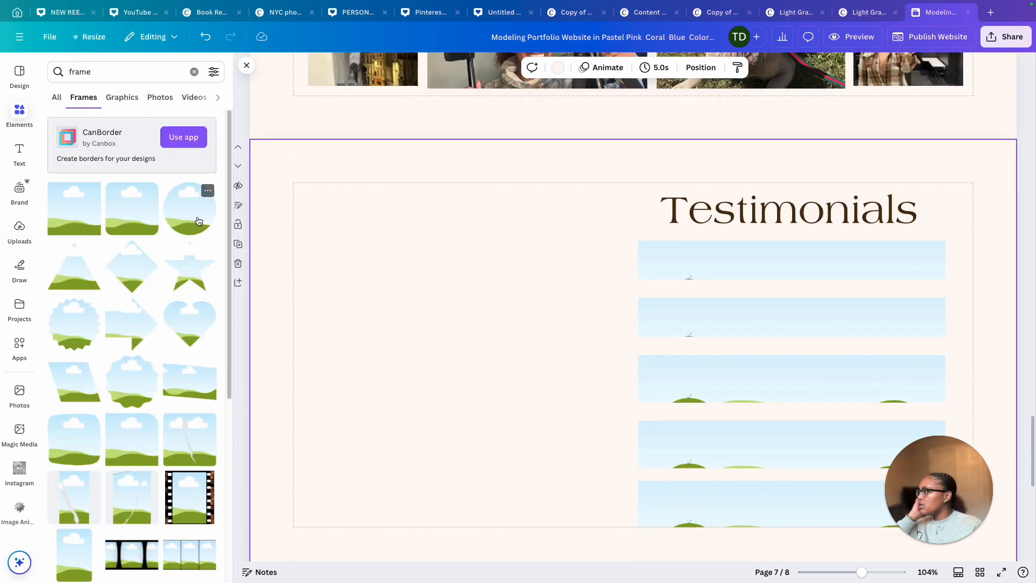
# Fill the left side of the Testimonials page with a three-by-three grid of circle frames
pyautogui.moveTo(189, 209); pyautogui.dragTo(349, 245)
pyautogui.moveTo(504, 393); pyautogui.dragTo(328, 228)
pyautogui.moveTo(190, 208); pyautogui.dragTo(422, 221)
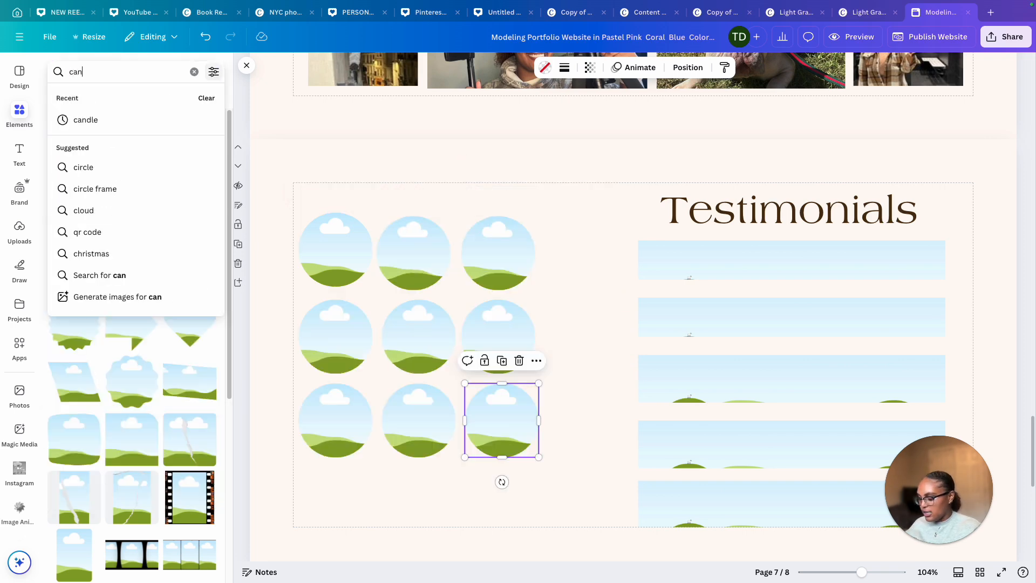
# Search the elements for canva logo and show the photo results
pyautogui.write("va'")
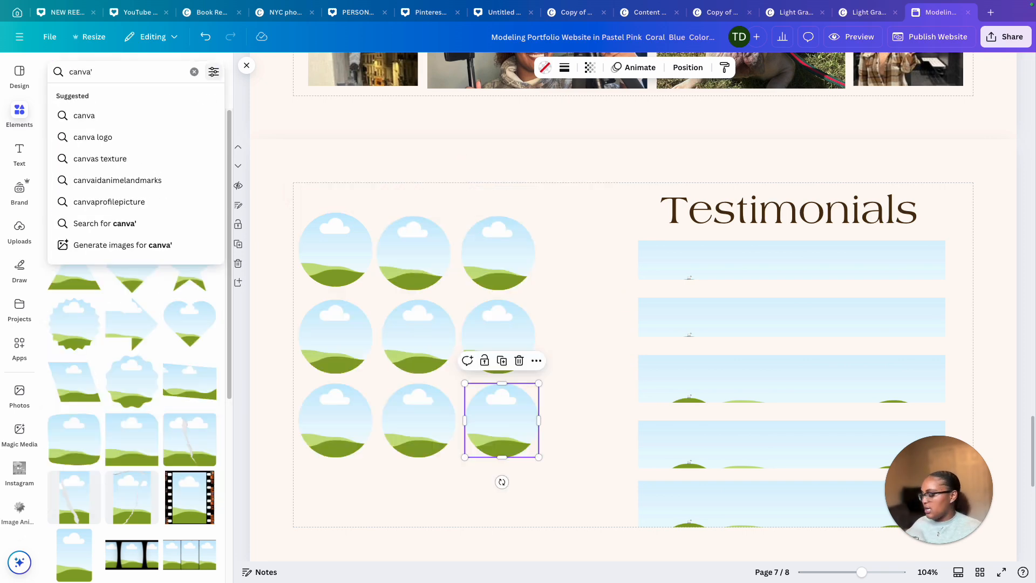
pyautogui.press('Return')
pyautogui.press('BackSpace')
pyautogui.press('Return')
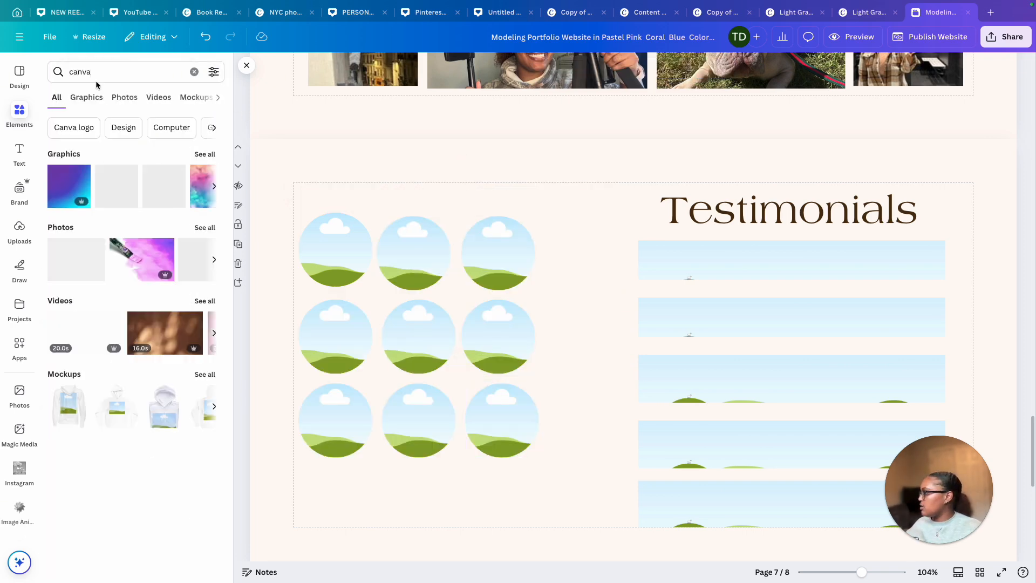
pyautogui.click(92, 127)
pyautogui.click(205, 218)
pyautogui.click(125, 97)
# Place the circular Canva logo photo into each circle of the top row
pyautogui.scroll(-1, 177, 302)
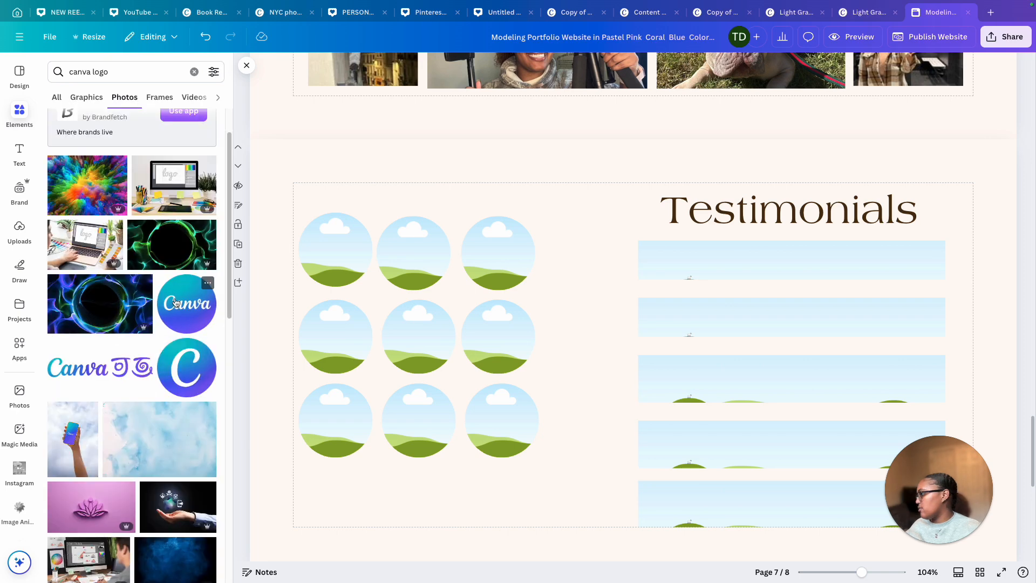
pyautogui.moveTo(177, 302); pyautogui.dragTo(345, 253)
pyautogui.scroll(-9, 833, 417)
pyautogui.moveTo(847, 475); pyautogui.dragTo(270, 147)
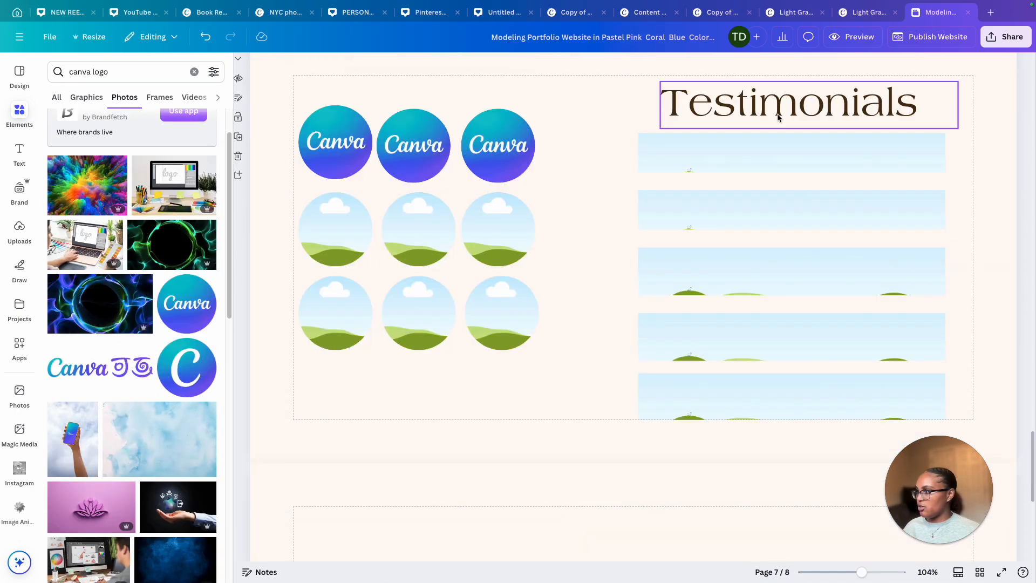
# Copy the Testimonials heading onto the last page and retitle it UGC Services
pyautogui.click(827, 90)
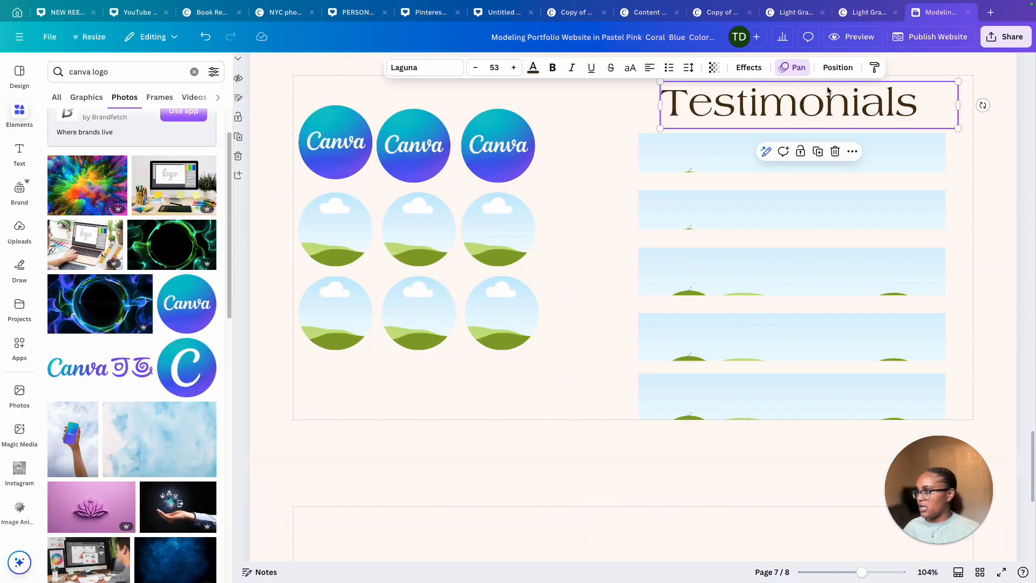
pyautogui.click(818, 152)
pyautogui.moveTo(817, 108); pyautogui.dragTo(812, 511)
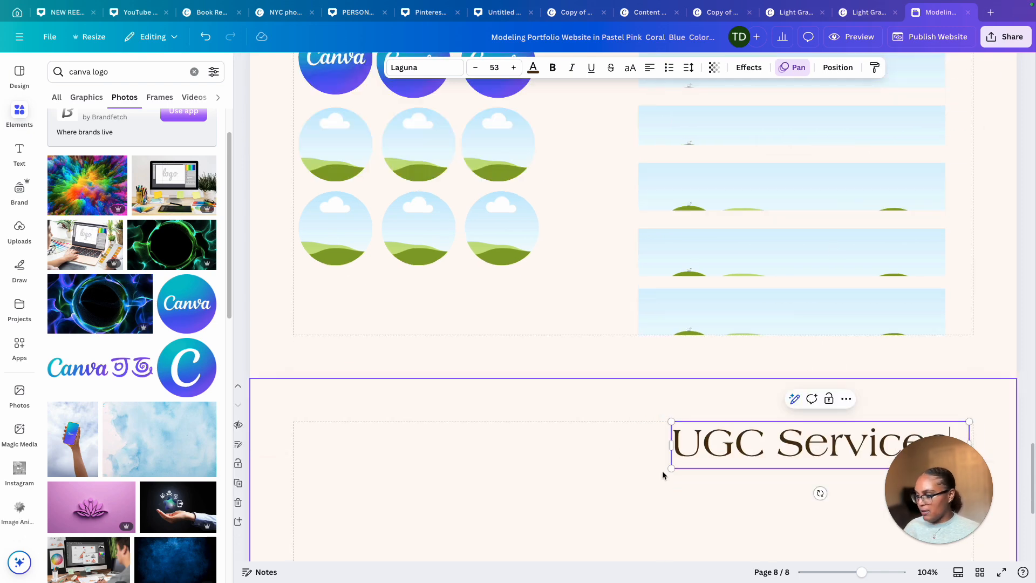
pyautogui.click(663, 475)
pyautogui.moveTo(764, 458); pyautogui.dragTo(779, 458)
# Add a square frame below the UGC Services heading and fill it with an uploaded photo
pyautogui.scroll(-3, 552, 468)
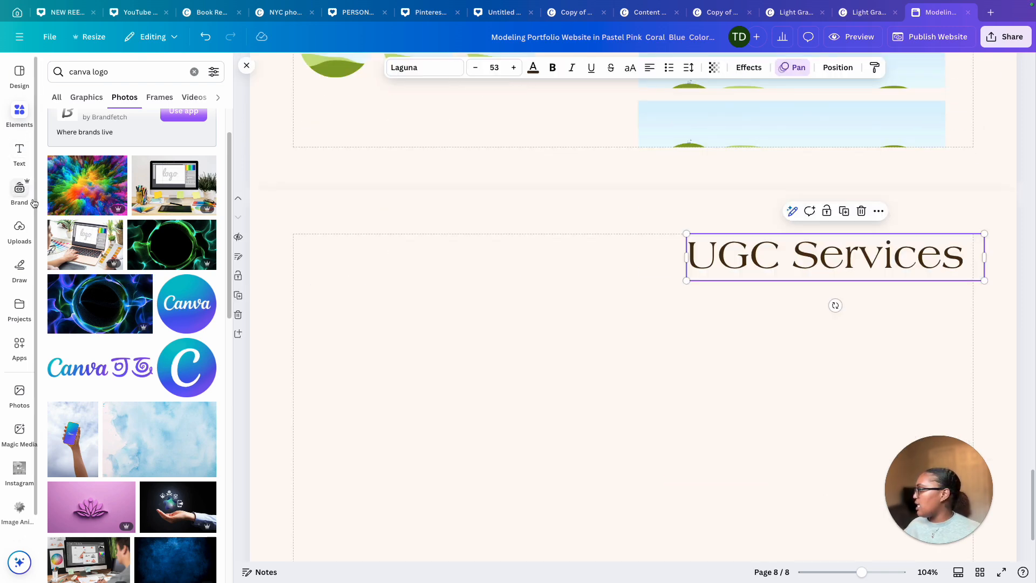
pyautogui.scroll(5, 358, 198)
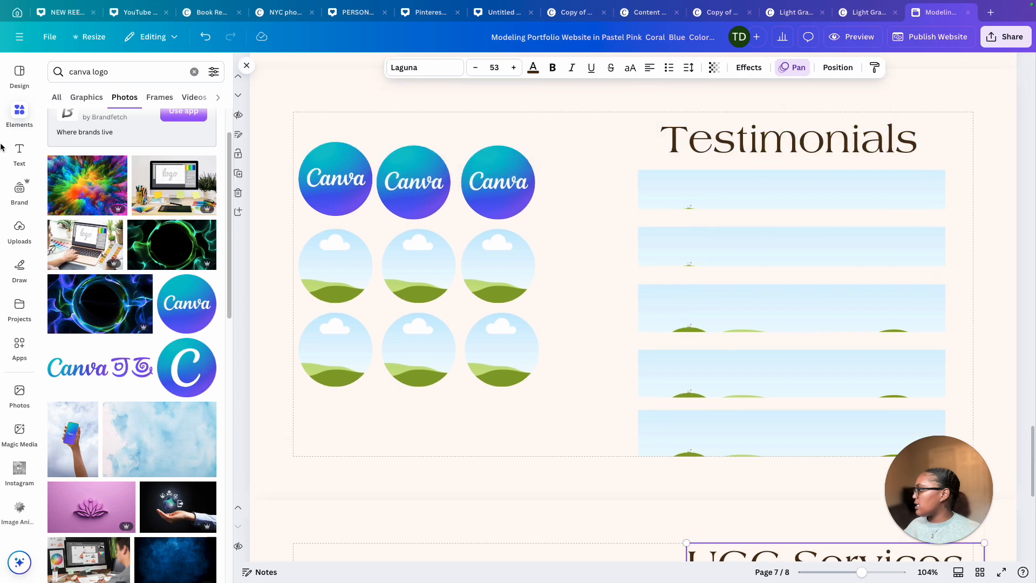
pyautogui.click(19, 118)
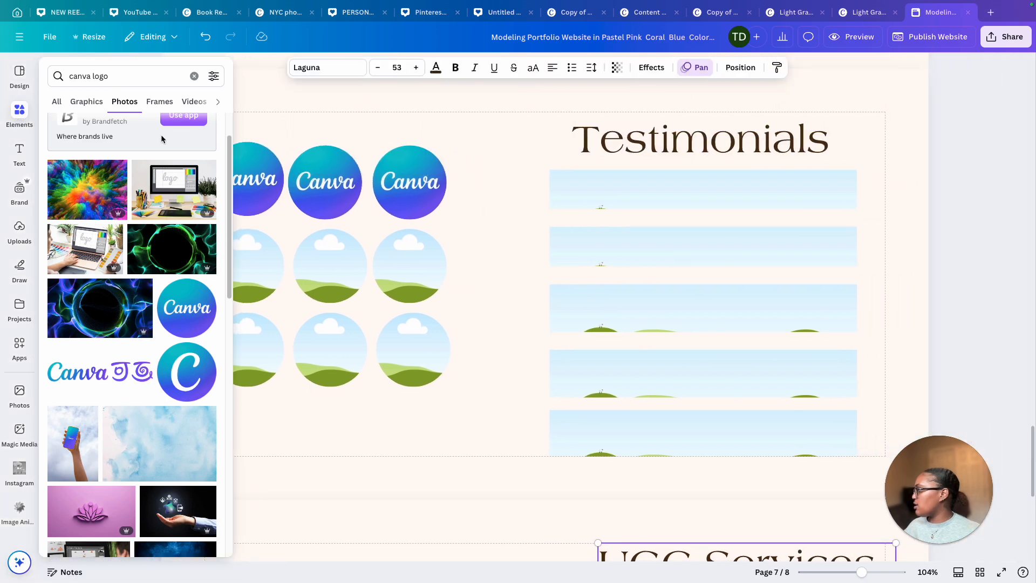
pyautogui.click(193, 76)
pyautogui.moveTo(171, 174); pyautogui.dragTo(737, 335)
pyautogui.click(20, 231)
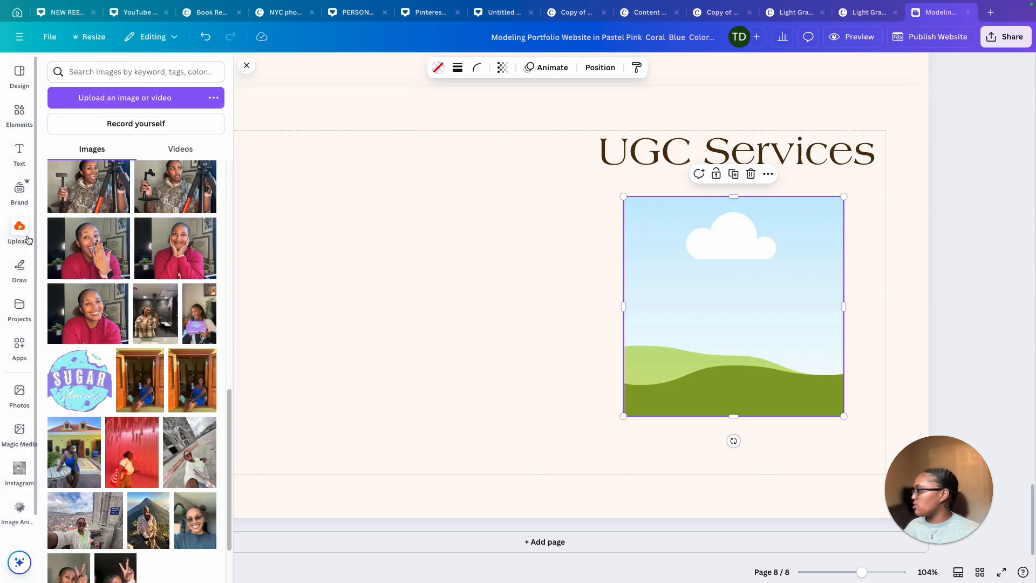
pyautogui.moveTo(84, 319); pyautogui.dragTo(787, 302)
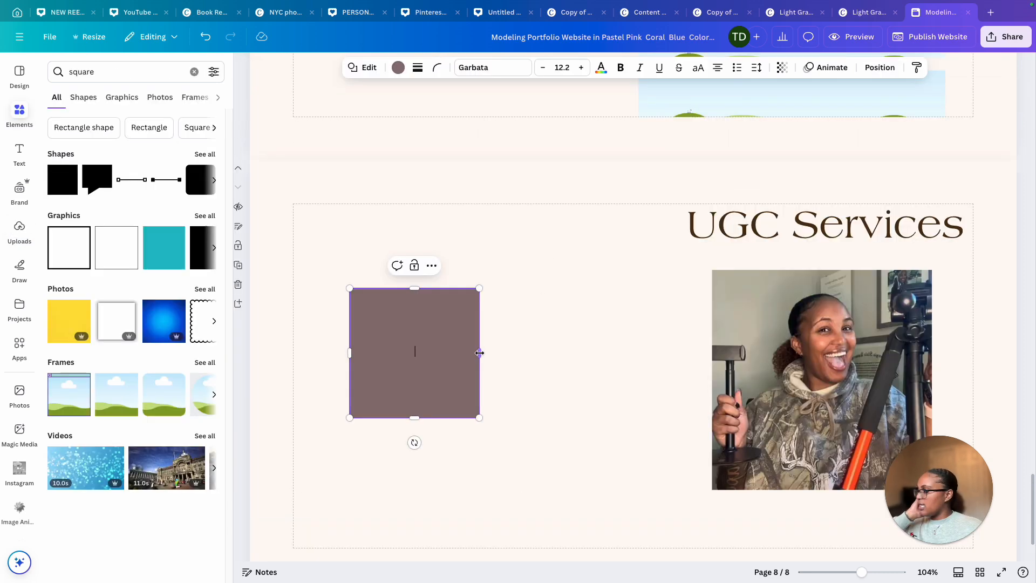
# Resize the brown square into a short horizontal bar near the page's upper-left
pyautogui.moveTo(478, 351); pyautogui.dragTo(598, 353)
pyautogui.moveTo(443, 339); pyautogui.dragTo(393, 330)
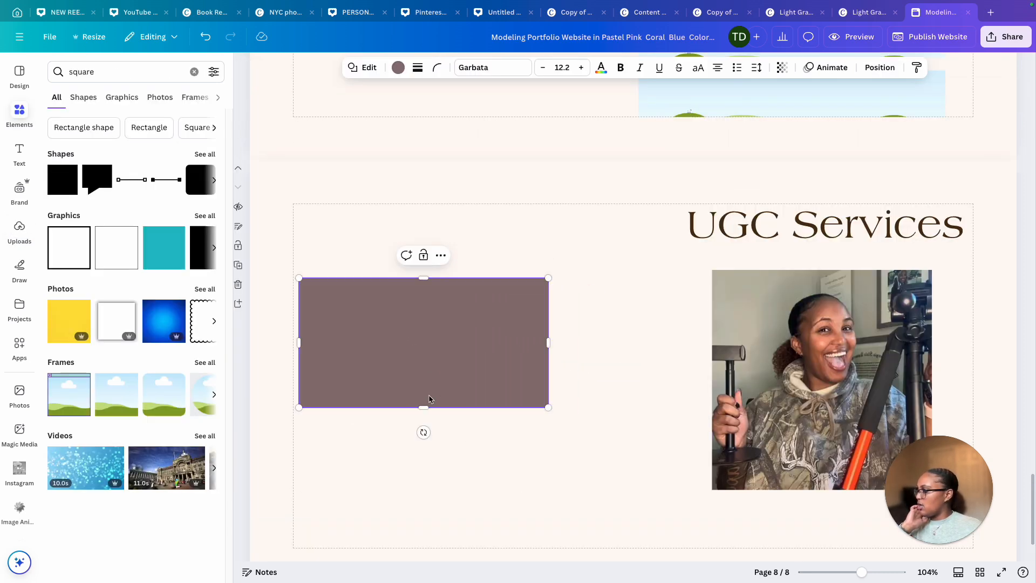
pyautogui.moveTo(423, 407); pyautogui.dragTo(423, 325)
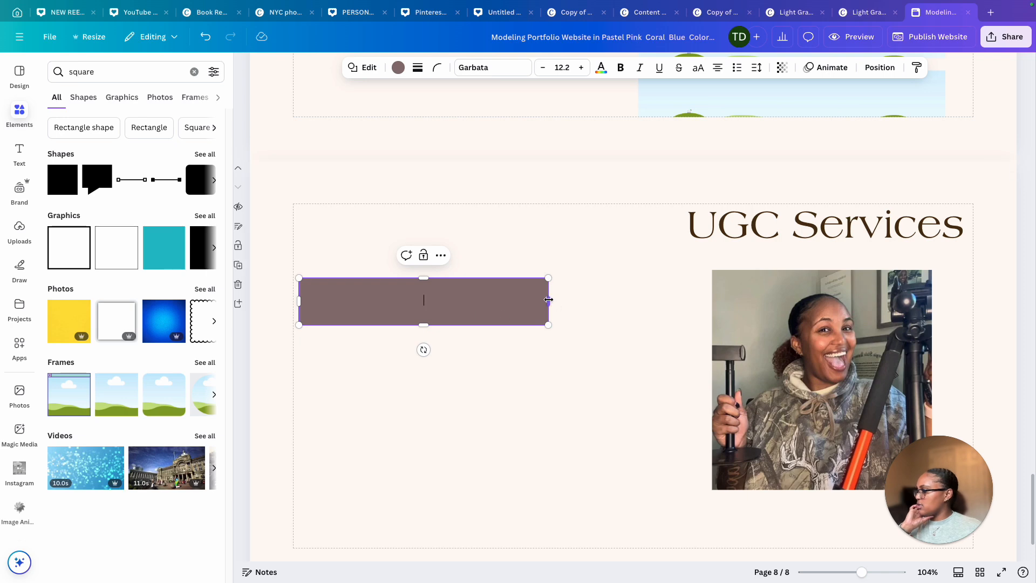
pyautogui.moveTo(546, 302); pyautogui.dragTo(440, 301)
pyautogui.moveTo(374, 324); pyautogui.dragTo(378, 308)
# Duplicate the bar into a stack of three and add a tall brown rectangle between the bars and the photo
pyautogui.click(388, 239)
pyautogui.click(380, 288)
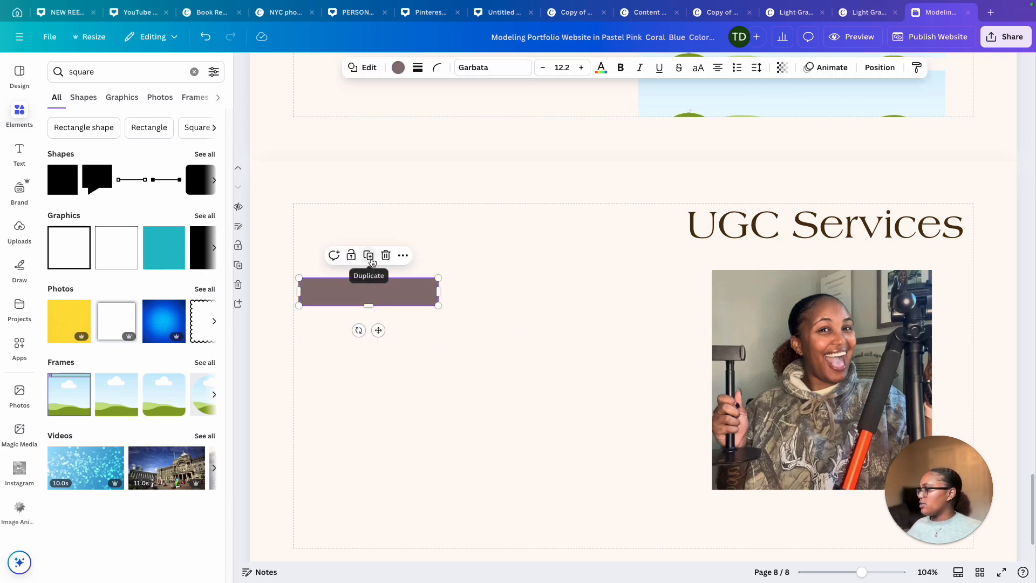
pyautogui.click(371, 261)
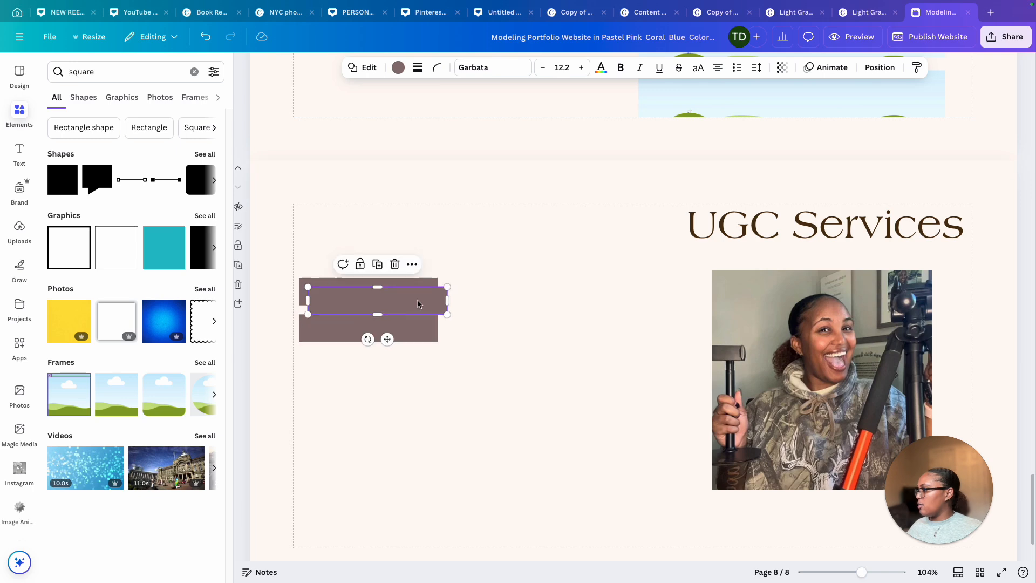
pyautogui.moveTo(418, 301); pyautogui.dragTo(410, 365)
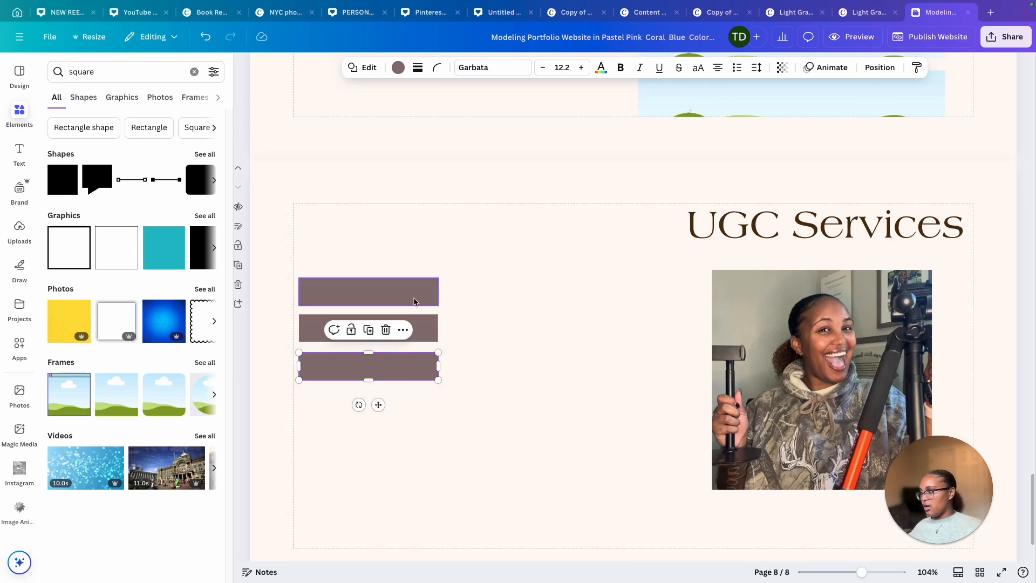
pyautogui.moveTo(373, 300); pyautogui.dragTo(524, 519)
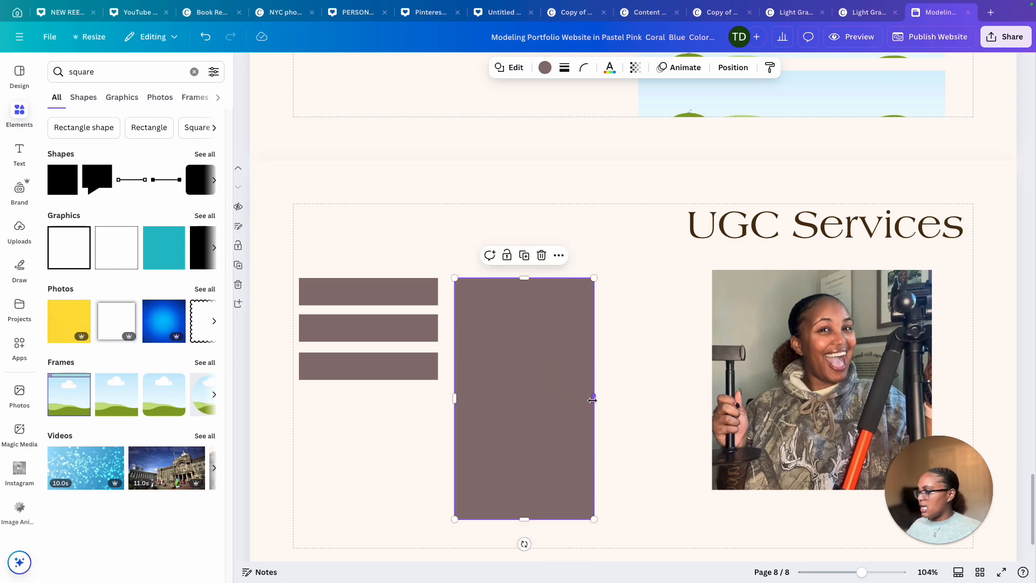
pyautogui.moveTo(592, 400); pyautogui.dragTo(687, 398)
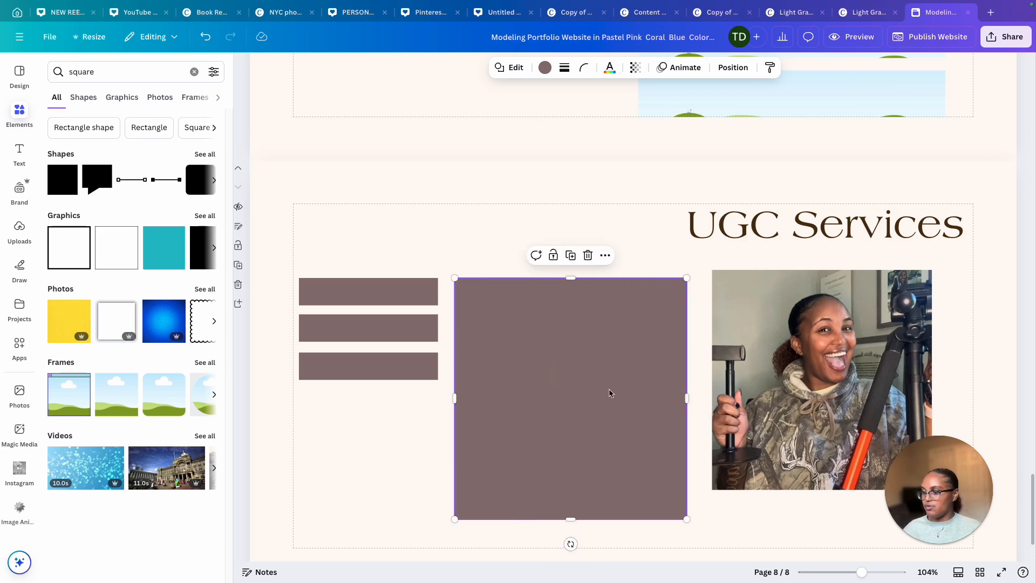
# Add the label "Unboxing videos" on the top bar
pyautogui.click(373, 226)
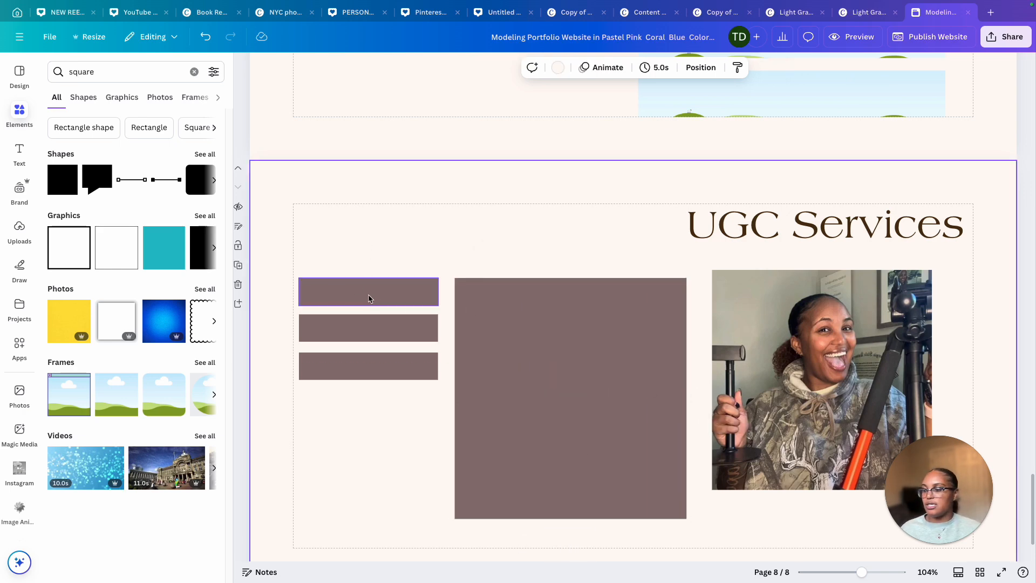
pyautogui.click(19, 153)
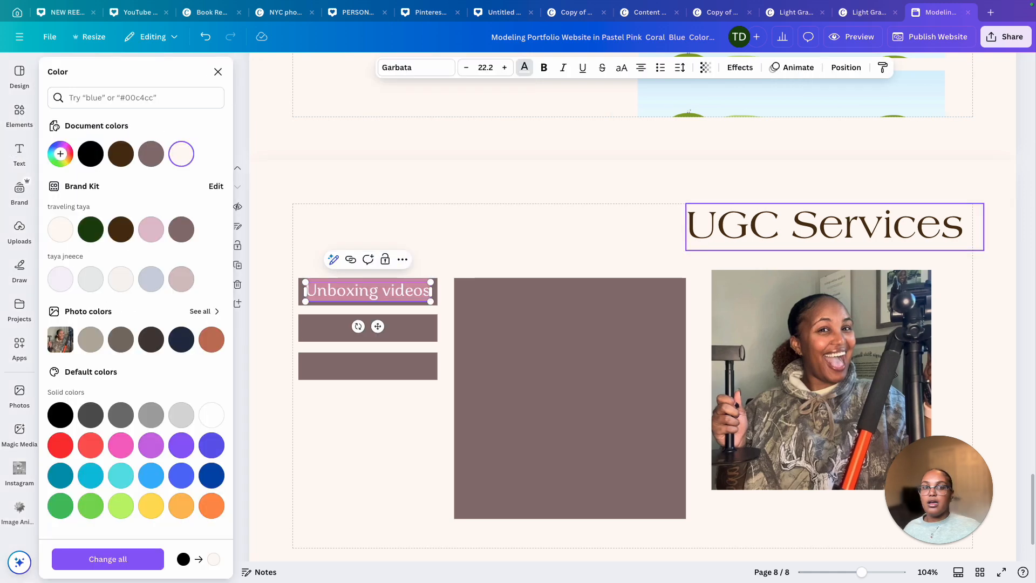
pyautogui.press('Escape')
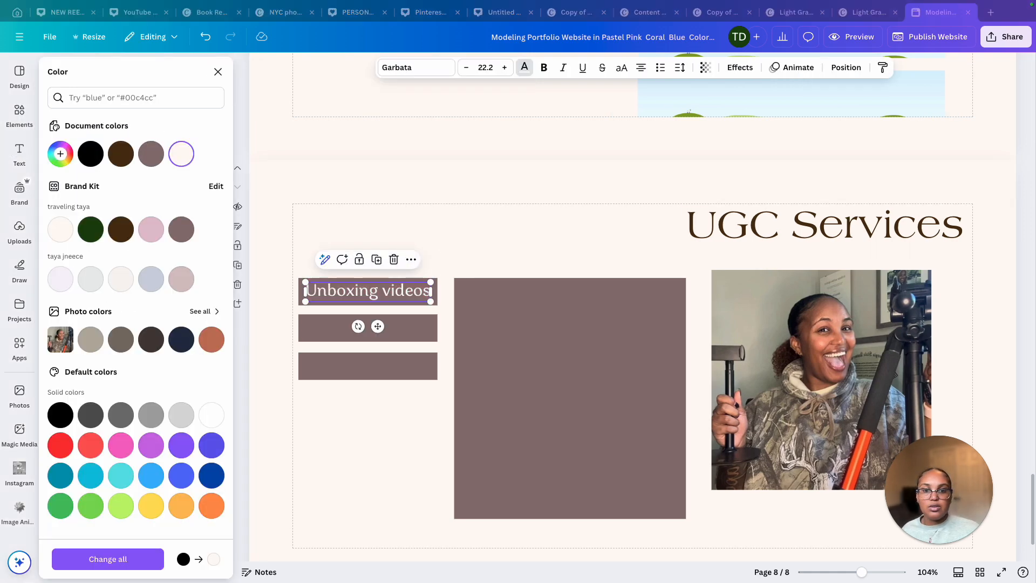
# Label the second bar "Lifestyle demos" and the third bar "Product Photos"
pyautogui.click(368, 327)
pyautogui.write('Lifestyle demos')
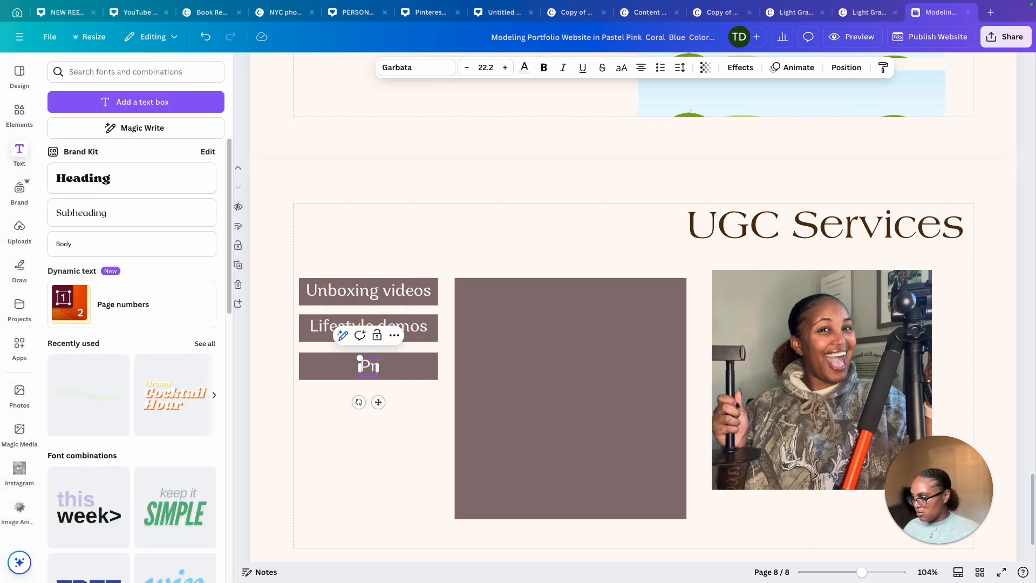
pyautogui.write('uct Photos')
pyautogui.click(543, 413)
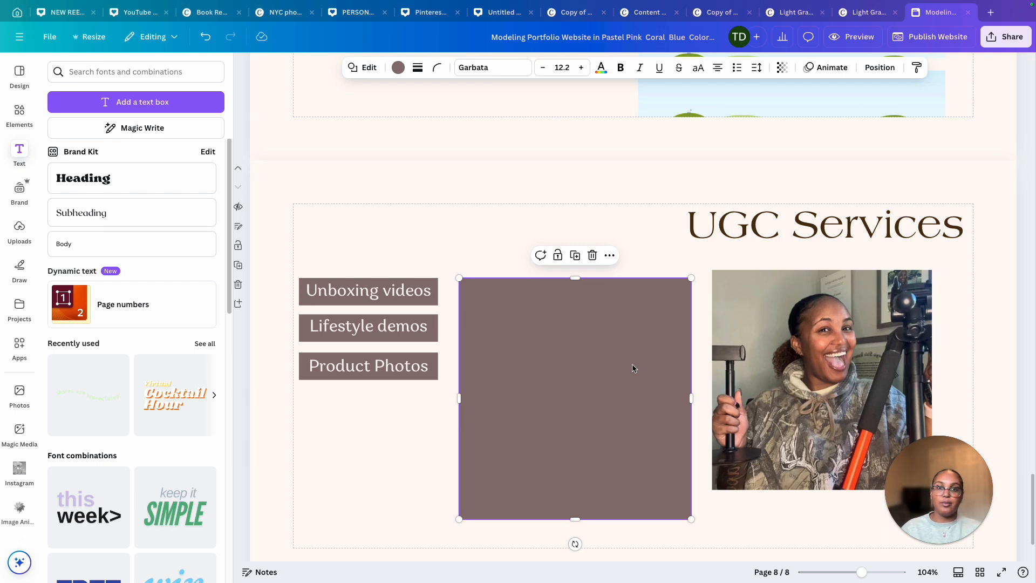
# On the new last page, enlarge the dark green square into a large block on the right side
pyautogui.scroll(20, 945, 296)
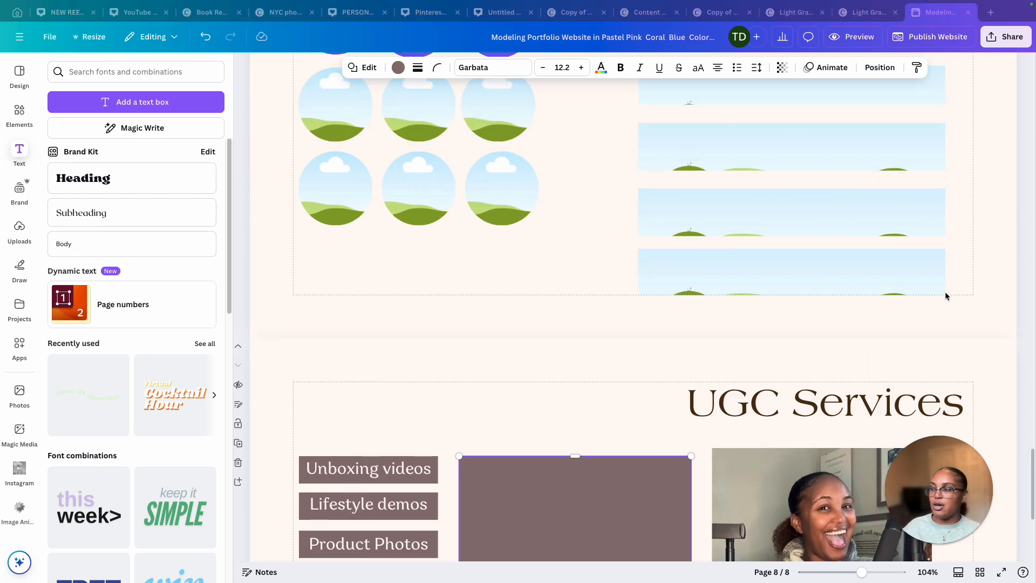
pyautogui.scroll(15, 945, 301)
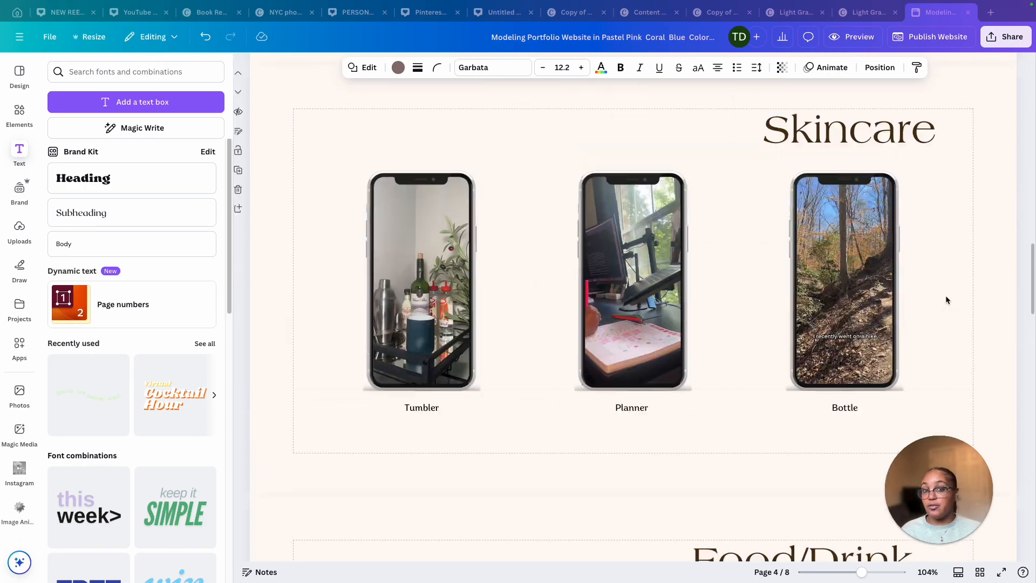
pyautogui.scroll(8, 945, 301)
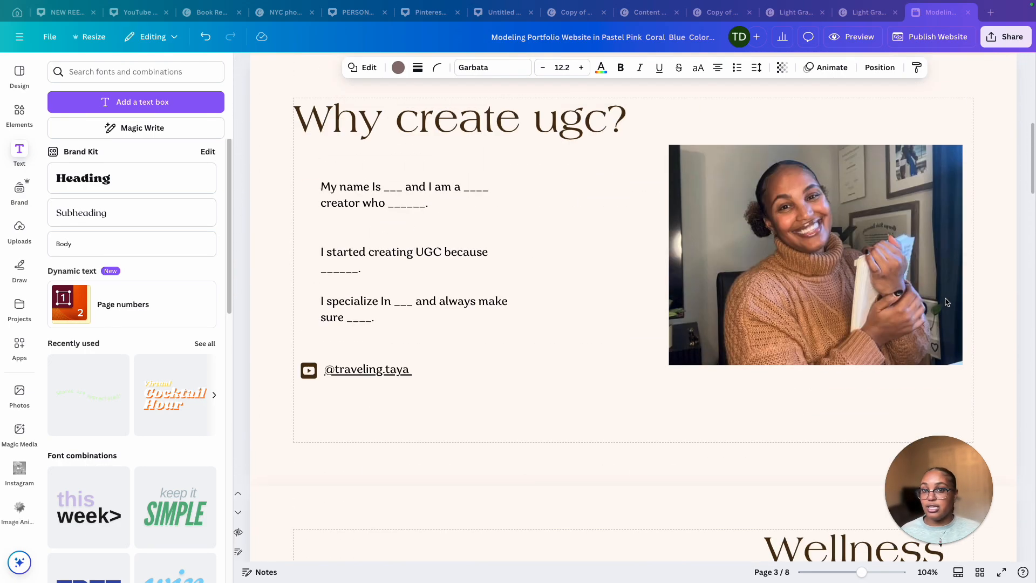
pyautogui.scroll(-20, 944, 299)
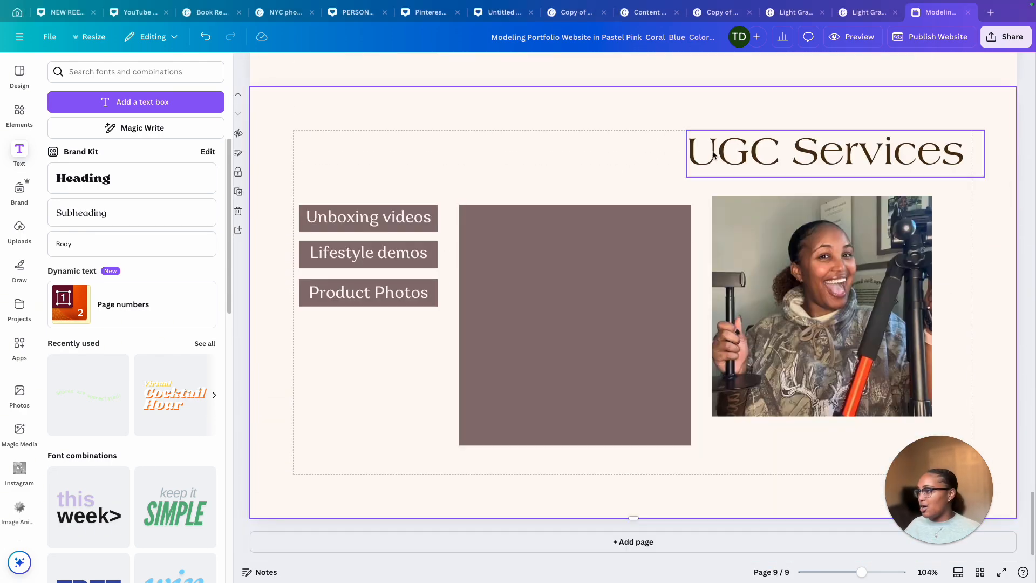
pyautogui.click(739, 149)
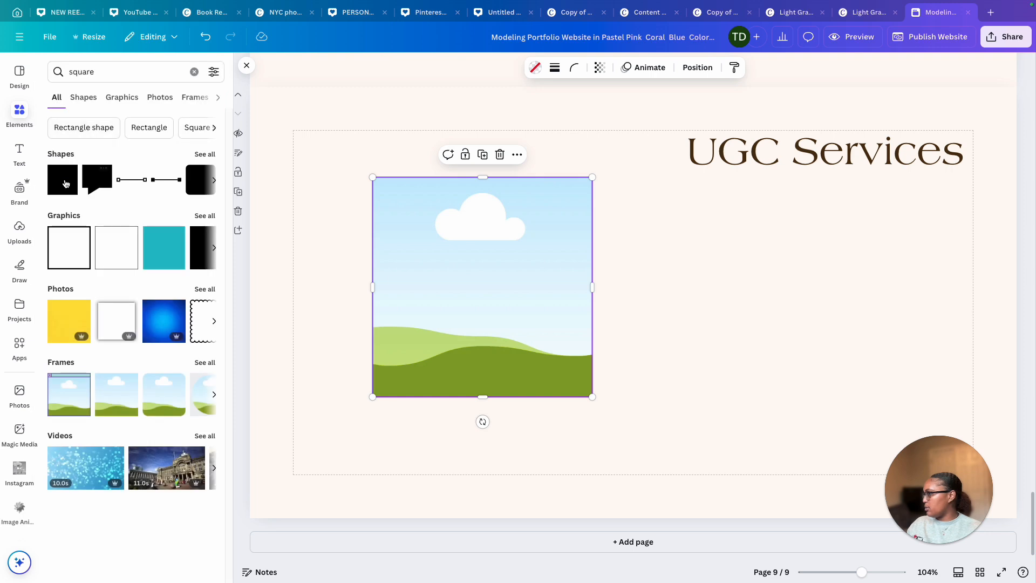
pyautogui.click(65, 184)
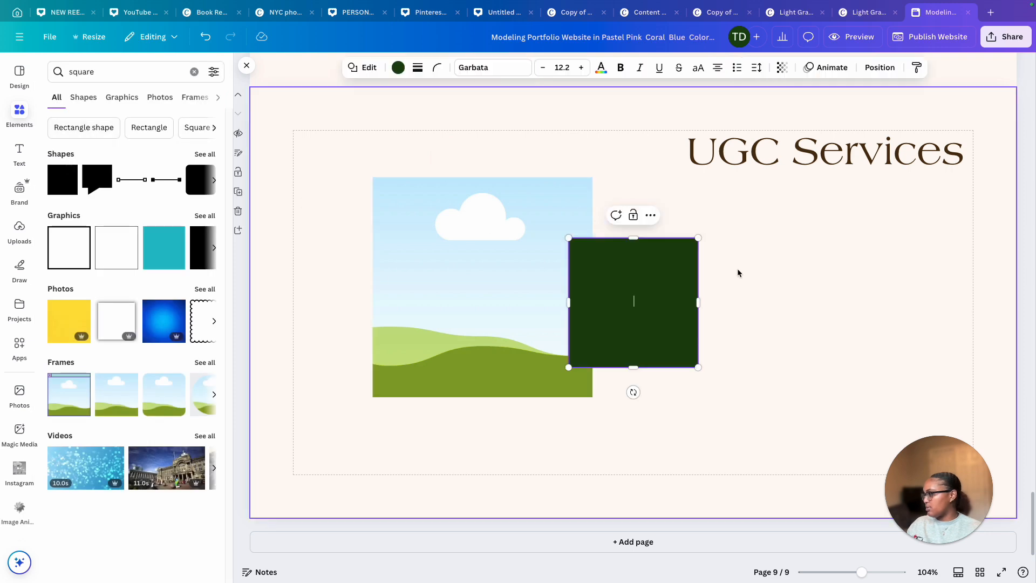
pyautogui.moveTo(655, 280); pyautogui.dragTo(946, 250)
pyautogui.moveTo(802, 313); pyautogui.dragTo(806, 473)
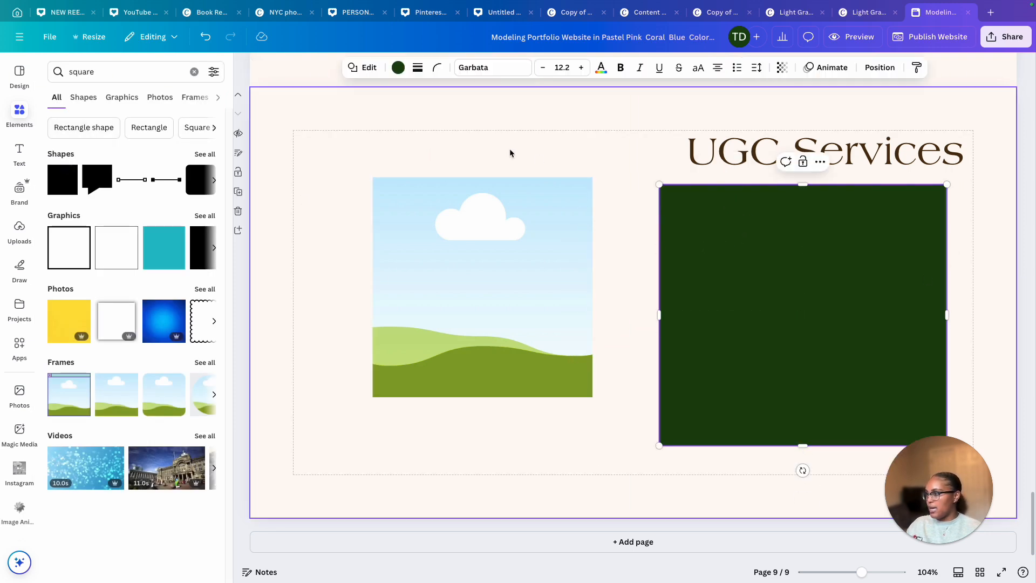
# Move the square image frame onto the green block and bring it forward
pyautogui.moveTo(463, 237); pyautogui.dragTo(781, 262)
pyautogui.click(697, 67)
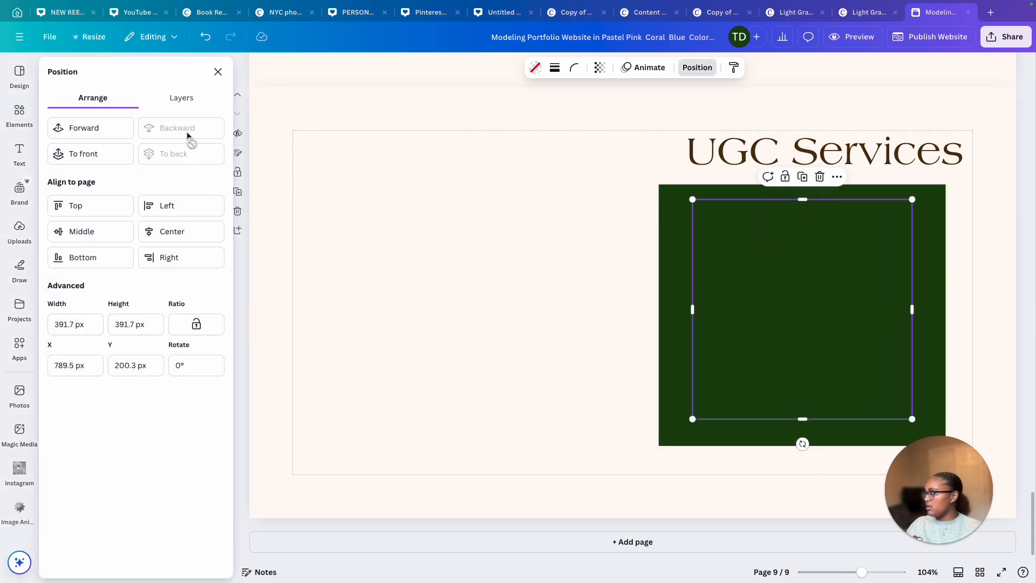
pyautogui.click(80, 131)
# Fill the frame with an uploaded photo and move the heading to the left half of the page
pyautogui.click(19, 229)
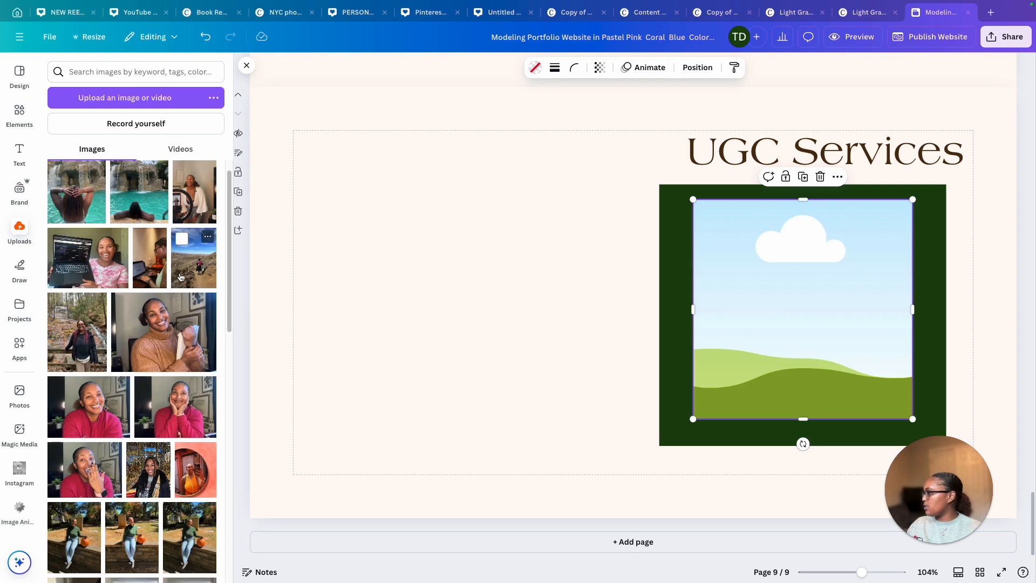
pyautogui.scroll(-5, 181, 277)
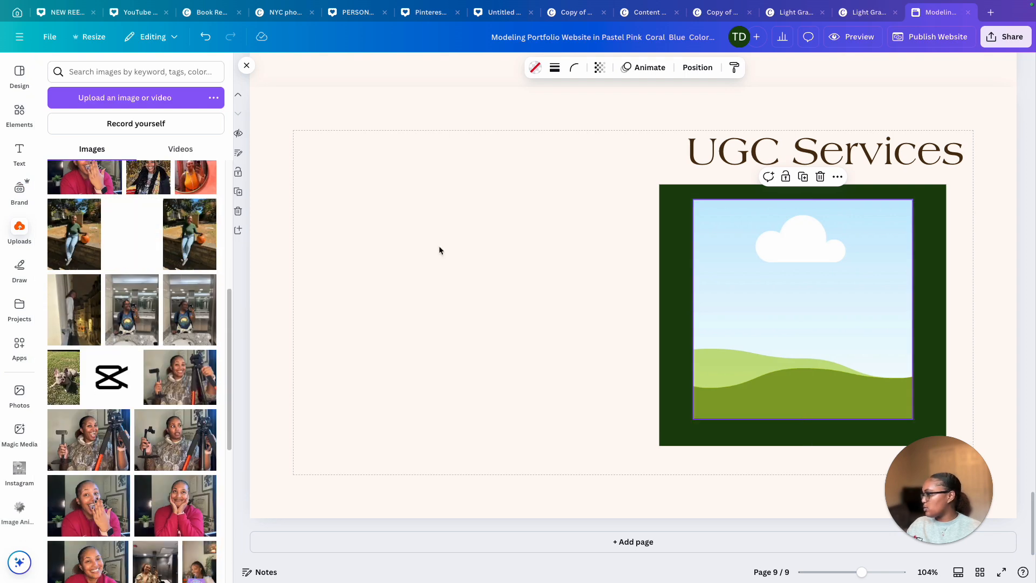
pyautogui.moveTo(757, 155); pyautogui.dragTo(395, 240)
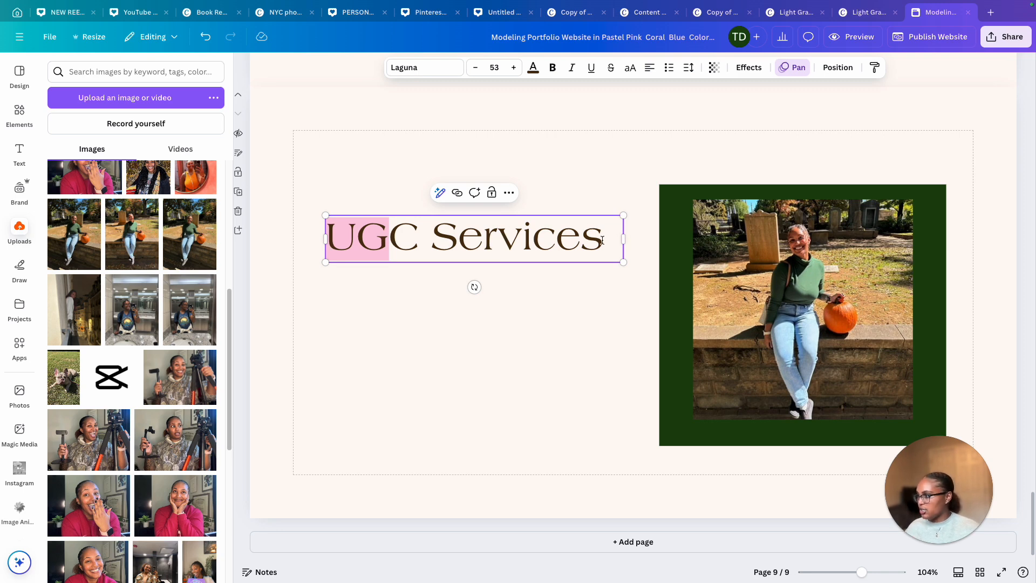
# Replace the heading text with "Let's work together!"
pyautogui.hotkey('ctrl', 'a')
pyautogui.write('Let’s work together!')
pyautogui.click(547, 329)
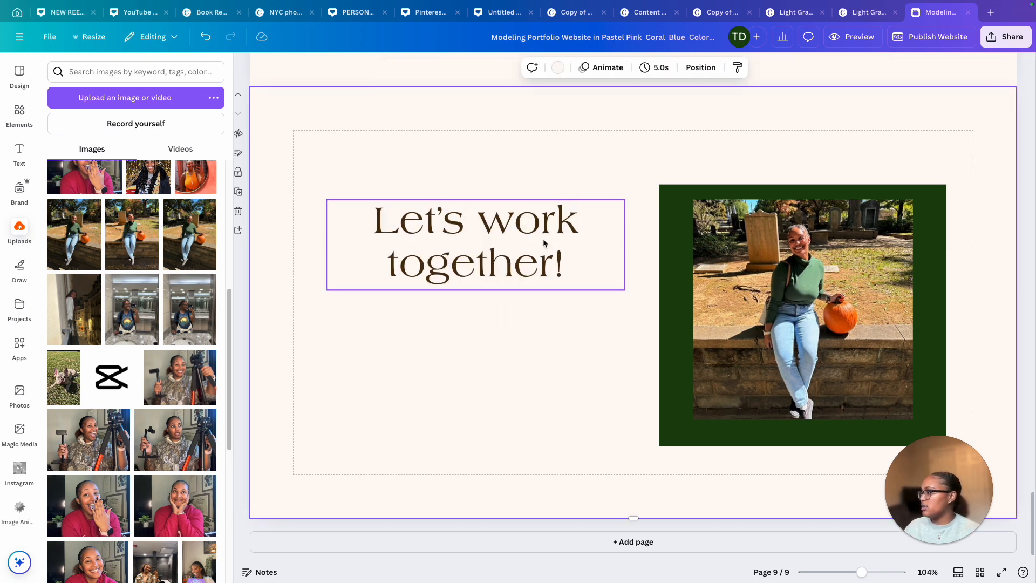
# Add a subtitle line reading "I'm so excited to" below the heading
pyautogui.click(543, 243)
pyautogui.click(484, 177)
pyautogui.moveTo(495, 239); pyautogui.dragTo(496, 324)
pyautogui.doubleClick(495, 324)
pyautogui.write("I'm so excit")
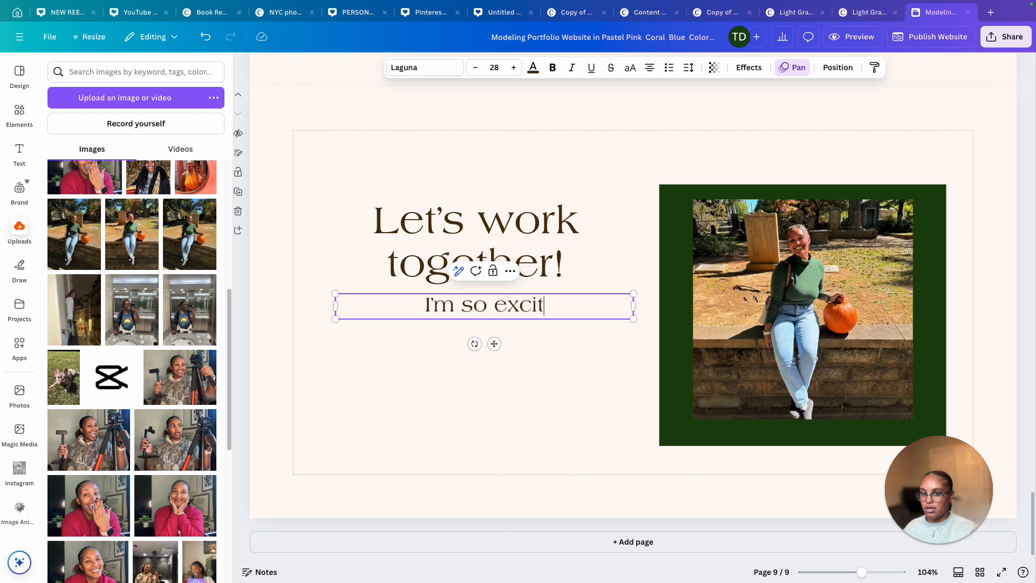
pyautogui.write('ed to')
# Reduce the subtitle's font size to 21
pyautogui.moveTo(366, 301); pyautogui.dragTo(586, 300)
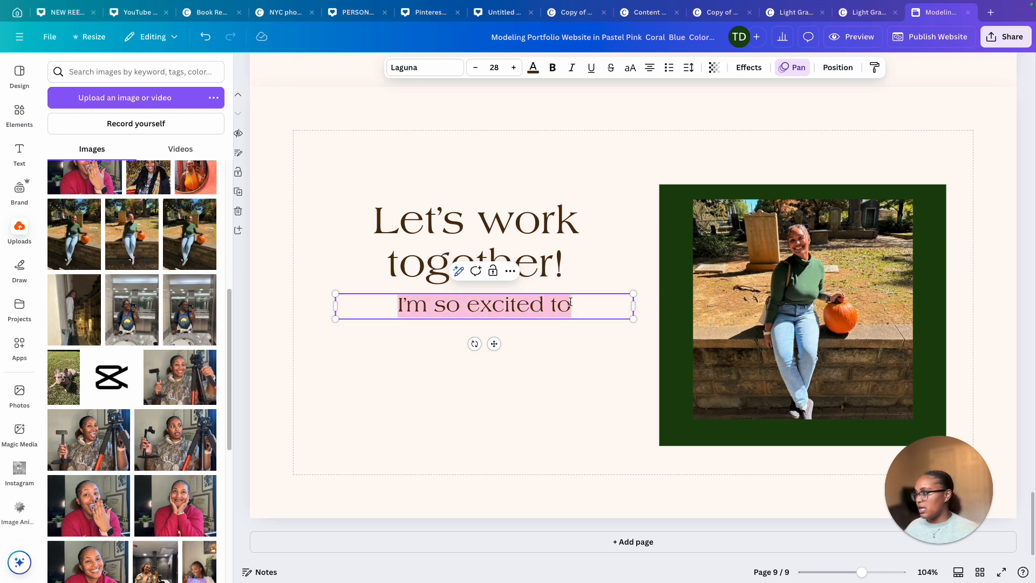
pyautogui.click(474, 67)
pyautogui.click(475, 67)
pyautogui.click(475, 67)
pyautogui.click(474, 68)
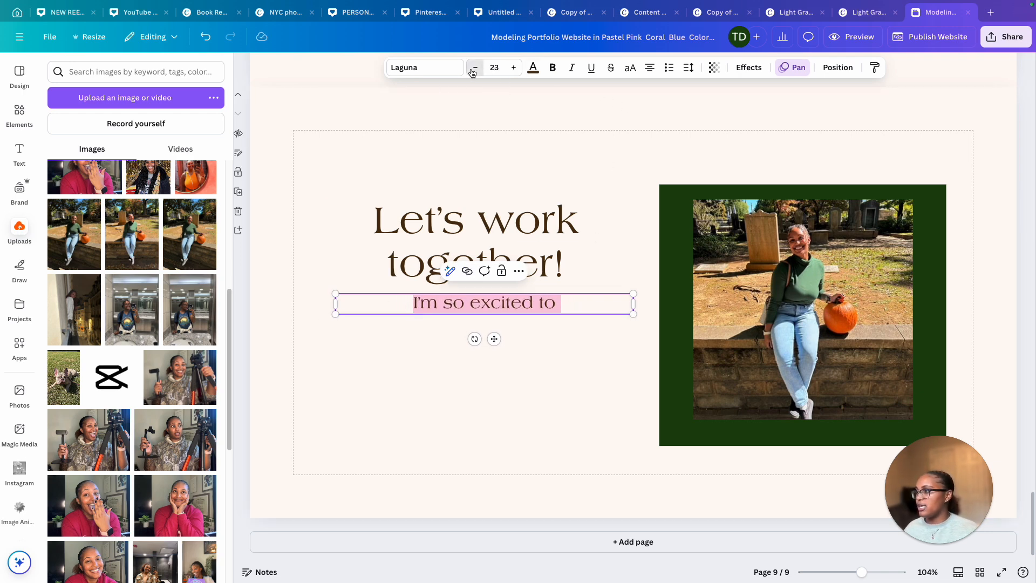
pyautogui.click(475, 67)
pyautogui.click(475, 67)
pyautogui.click(475, 68)
pyautogui.click(480, 325)
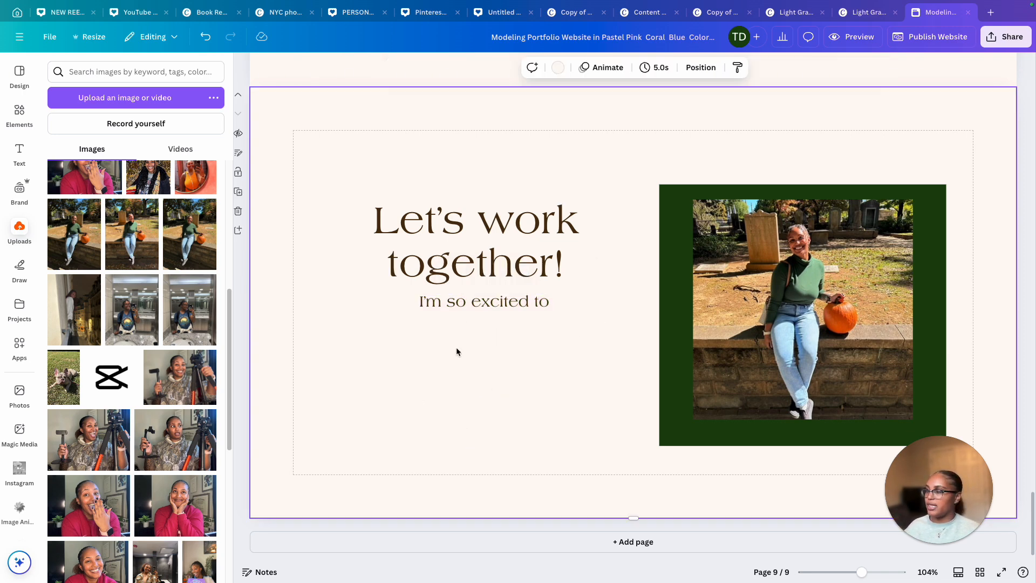
# Duplicate the subtitle line twice and place both copies near the bottom of the text area
pyautogui.click(568, 307)
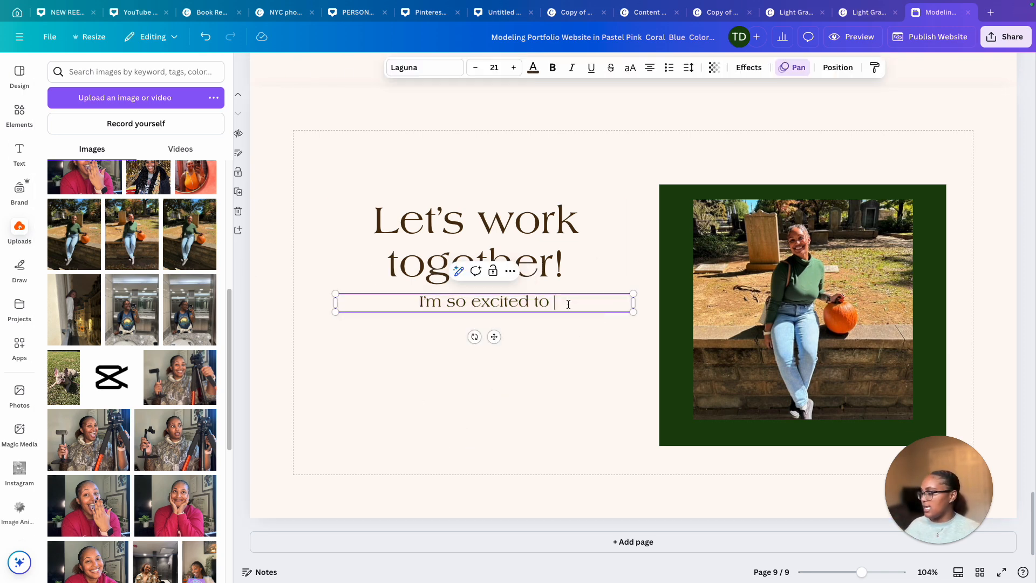
pyautogui.hotkey('ctrl', 'd')
pyautogui.moveTo(517, 310); pyautogui.dragTo(508, 409)
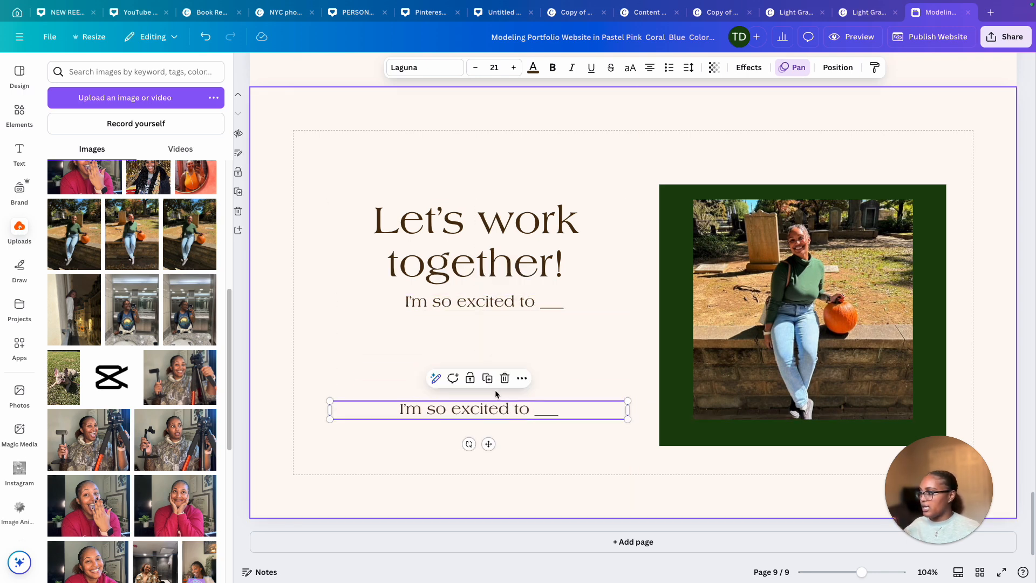
pyautogui.hotkey('ctrl', 'd')
pyautogui.moveTo(488, 517); pyautogui.dragTo(498, 436)
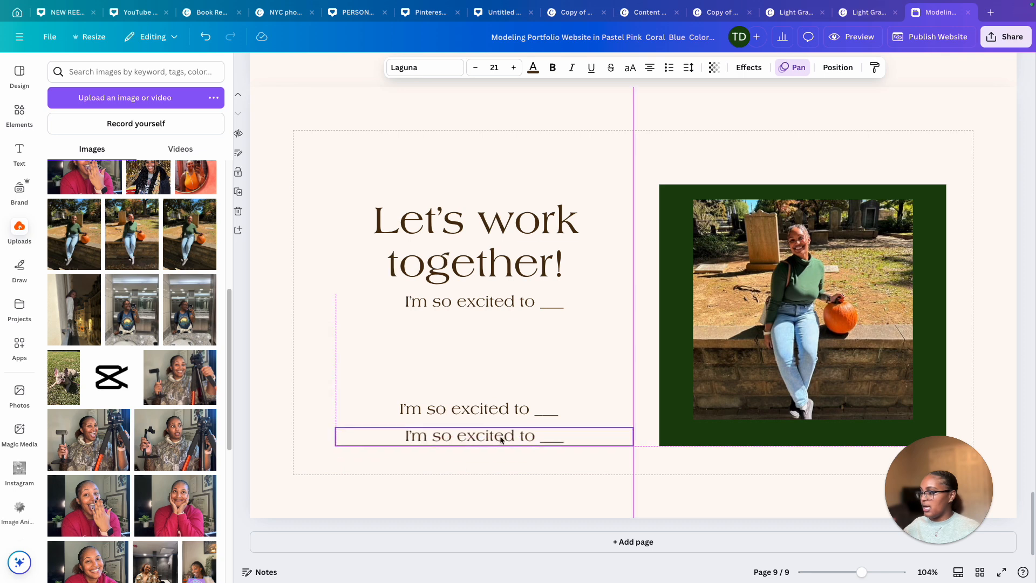
# Replace the two copies' text with the creator's website address and social media handle
pyautogui.doubleClick(558, 409)
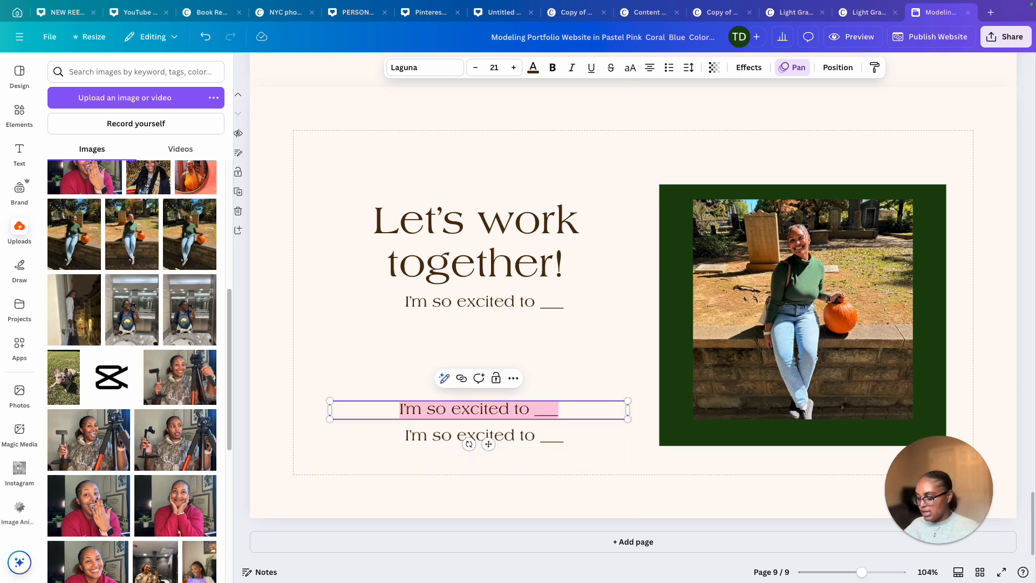
pyautogui.write('www.travelingtaya.com')
pyautogui.click(526, 436)
pyautogui.doubleClick(526, 436)
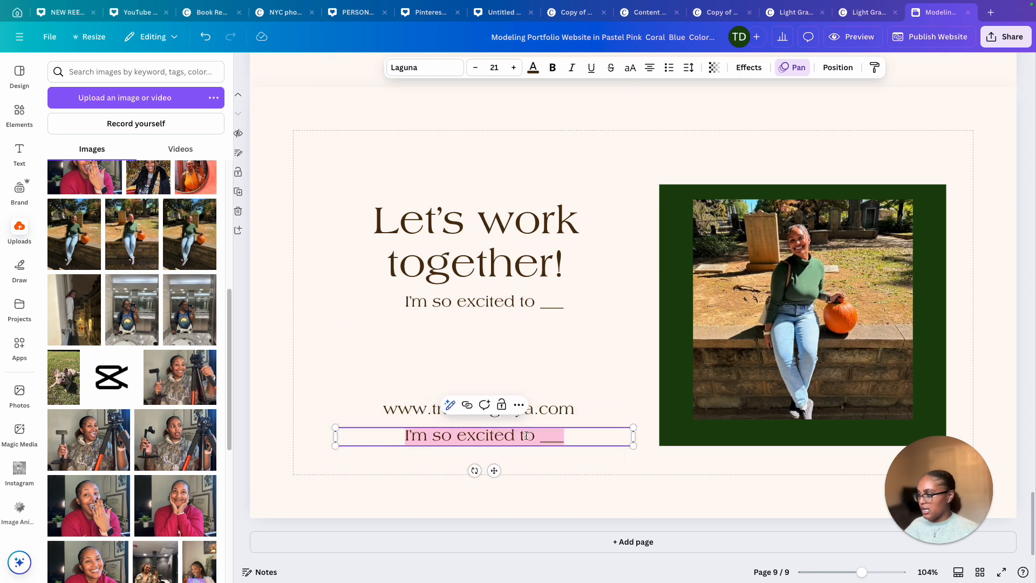
pyautogui.write('traveling.taya')
# Link the website line to the creator's website address
pyautogui.click(394, 398)
pyautogui.click(427, 412)
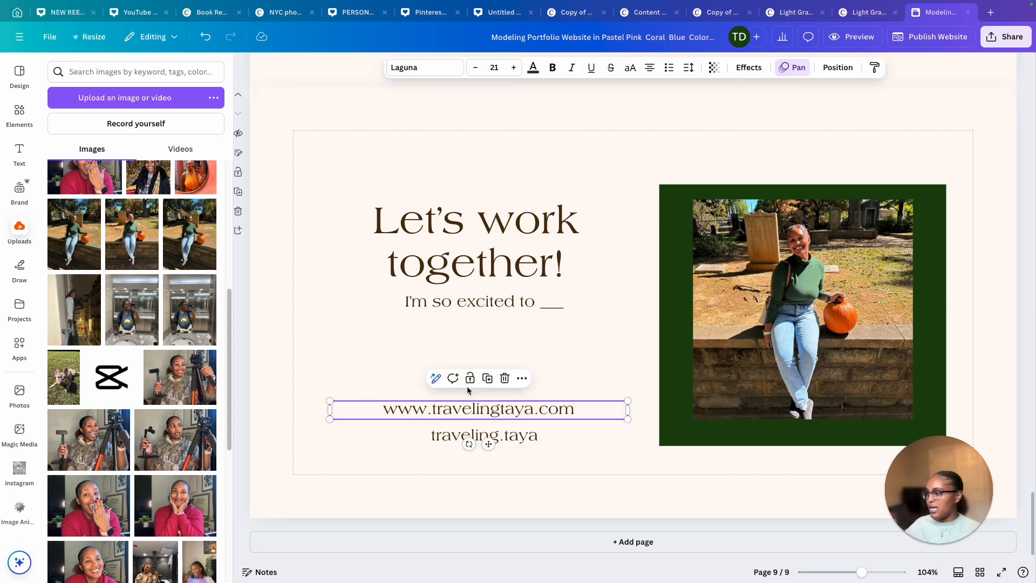
pyautogui.click(521, 378)
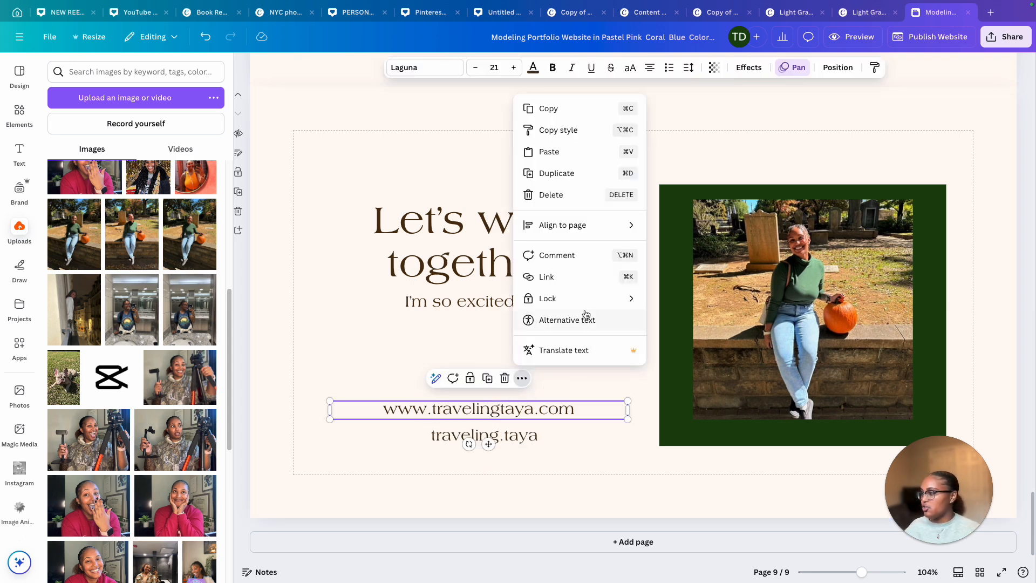
pyautogui.click(575, 276)
pyautogui.write('w')
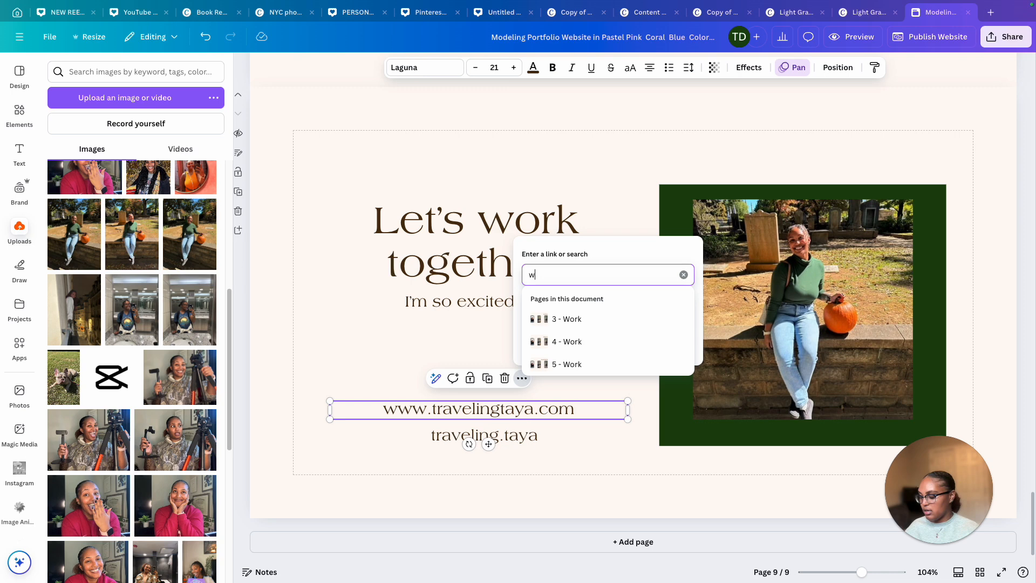
pyautogui.click(451, 391)
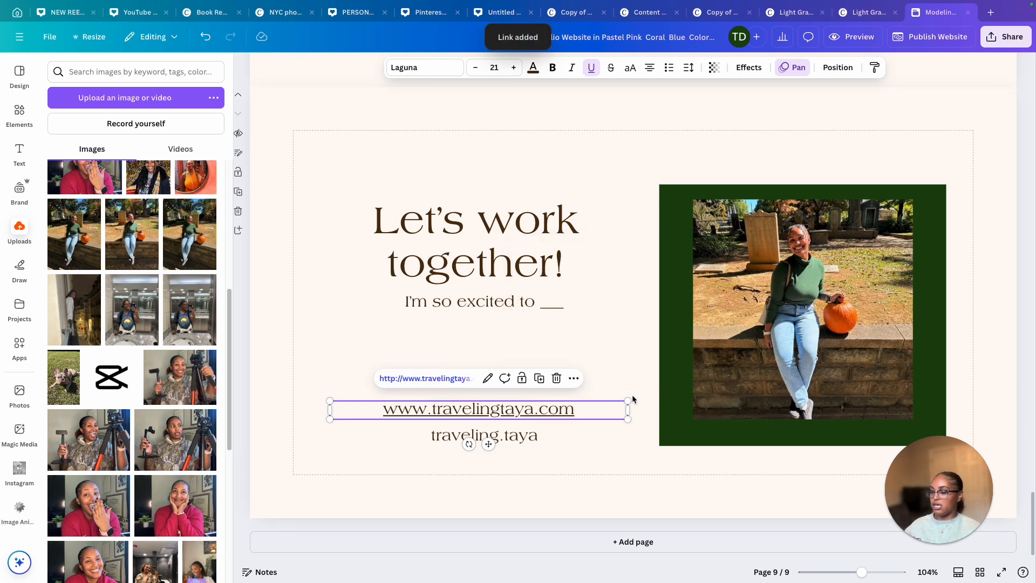
pyautogui.click(632, 398)
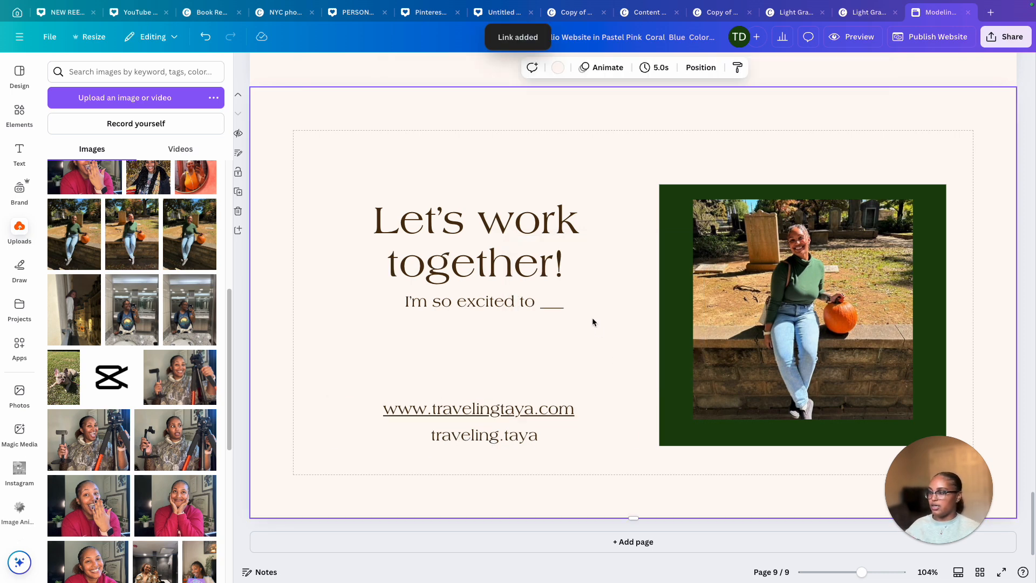
# Review the page and text animation options for the UGC Services heading
pyautogui.click(492, 412)
pyautogui.click(513, 433)
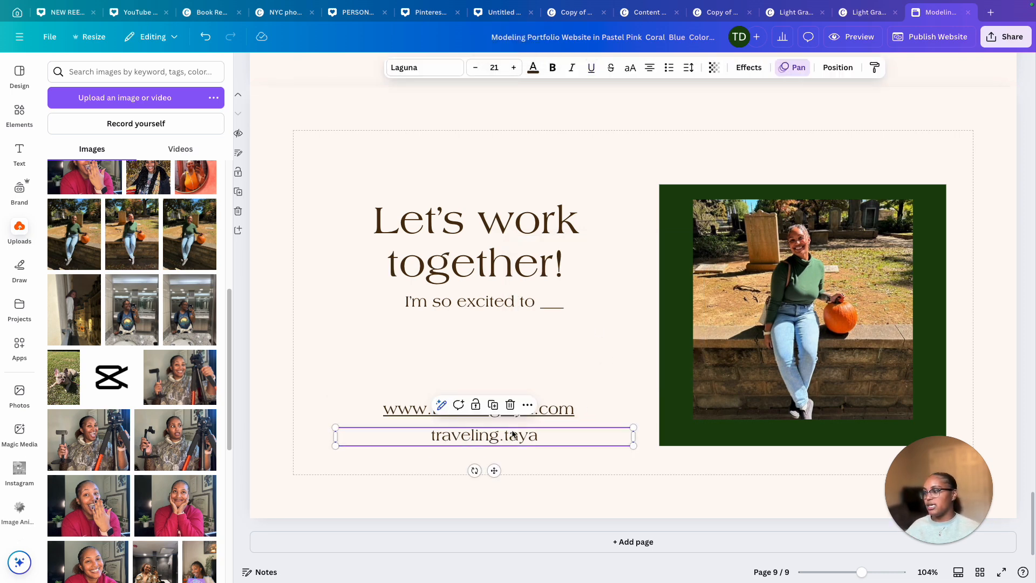
pyautogui.click(667, 306)
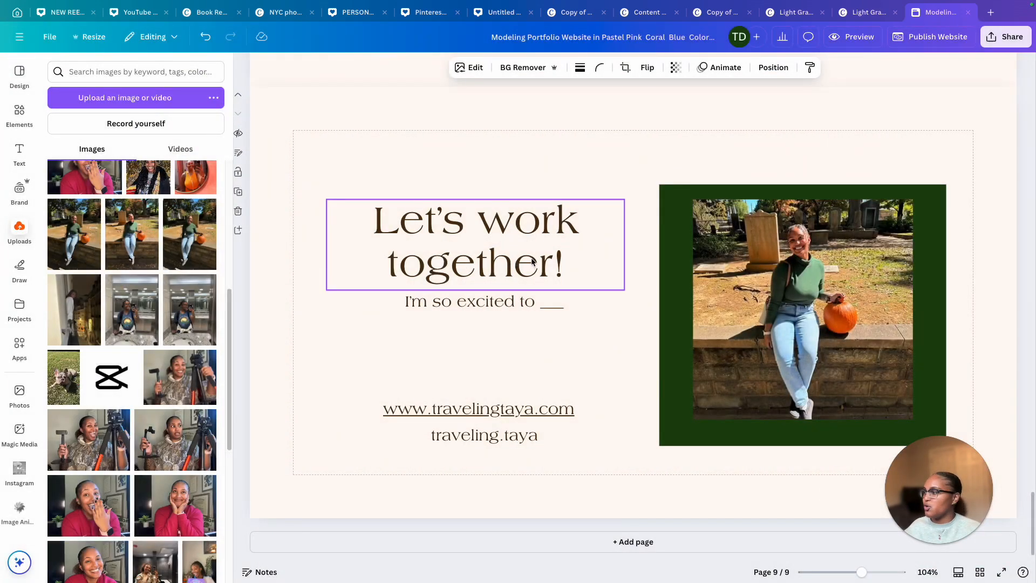
pyautogui.scroll(8, 531, 261)
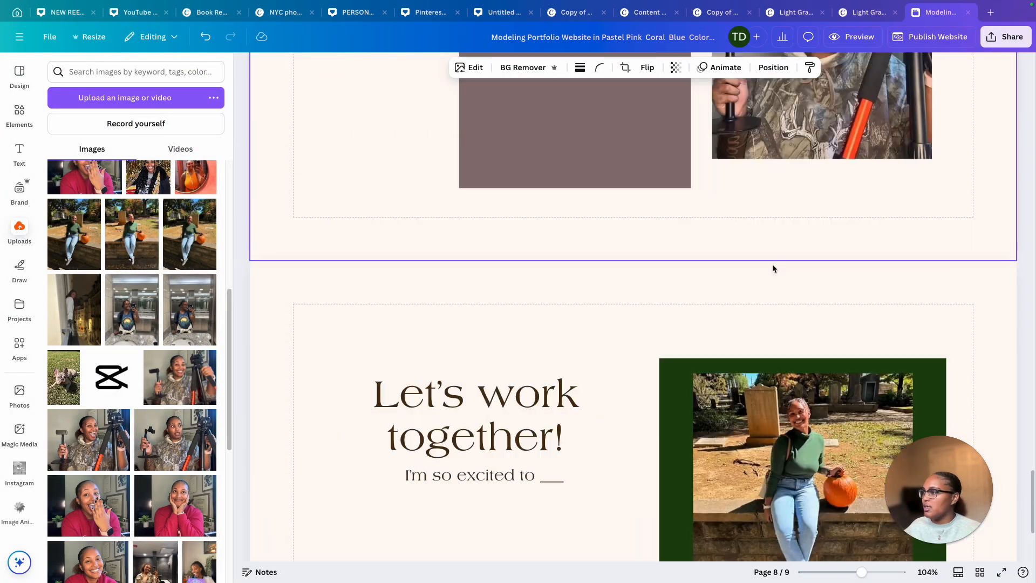
pyautogui.click(825, 153)
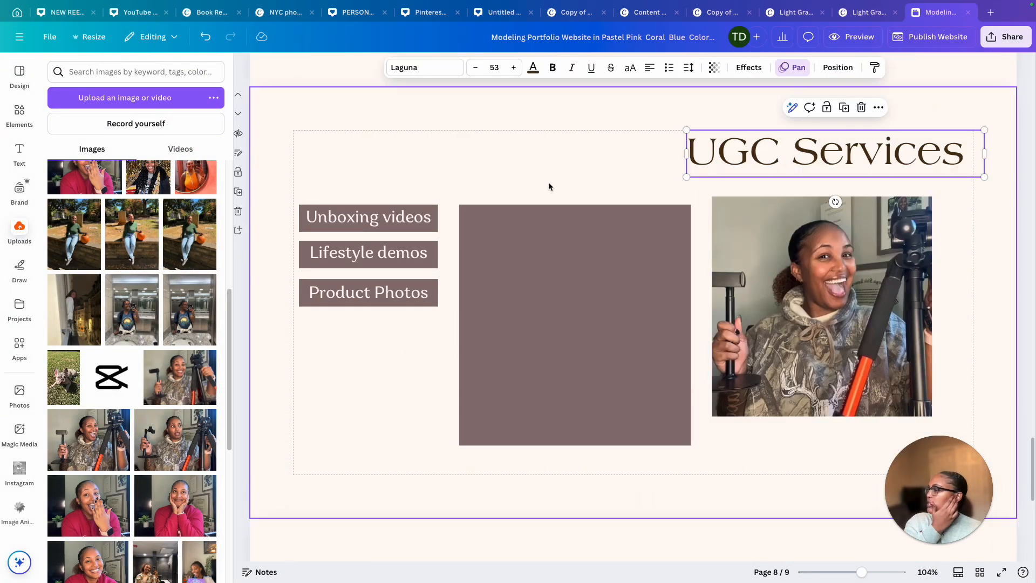
pyautogui.click(777, 69)
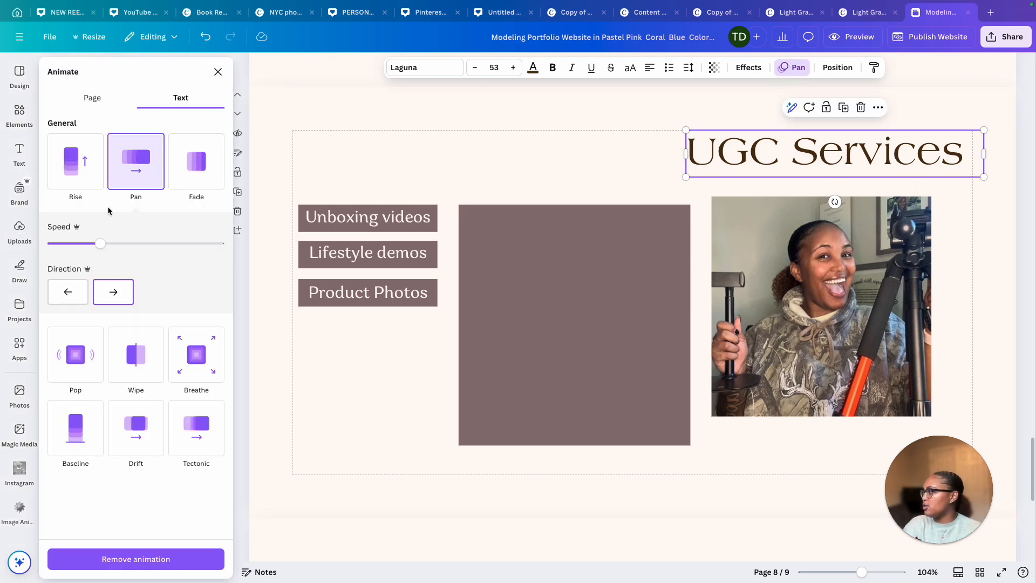
pyautogui.click(91, 99)
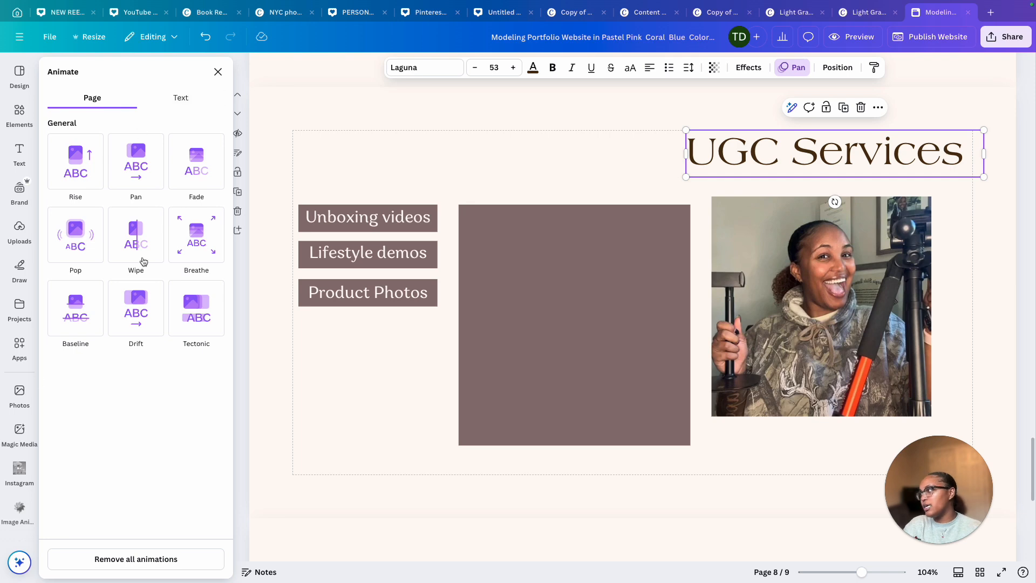
pyautogui.click(200, 101)
# Preview the website and scroll through its pages
pyautogui.click(913, 249)
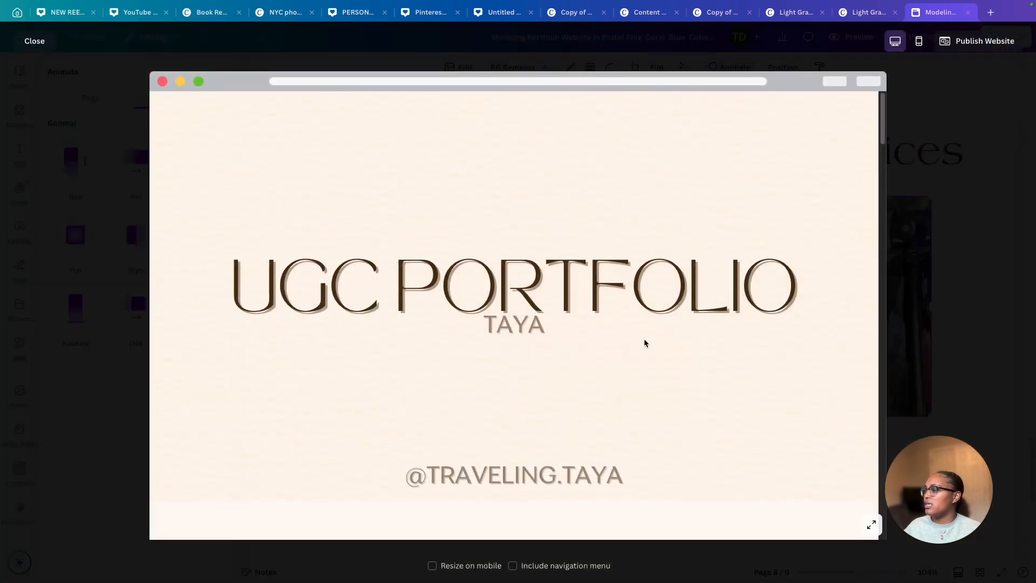
pyautogui.scroll(-10, 643, 338)
pyautogui.scroll(-8, 643, 338)
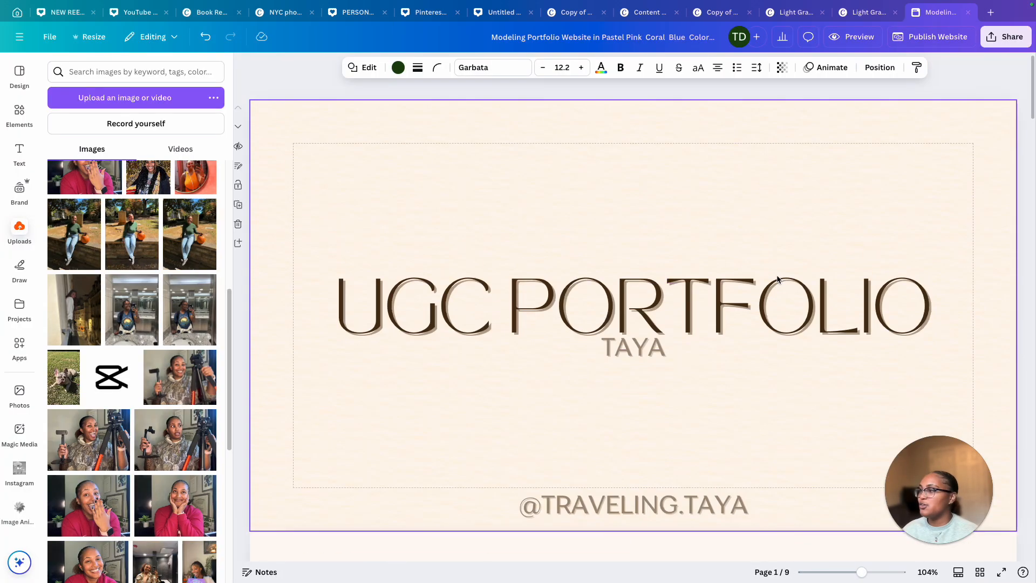
pyautogui.scroll(-20, 777, 278)
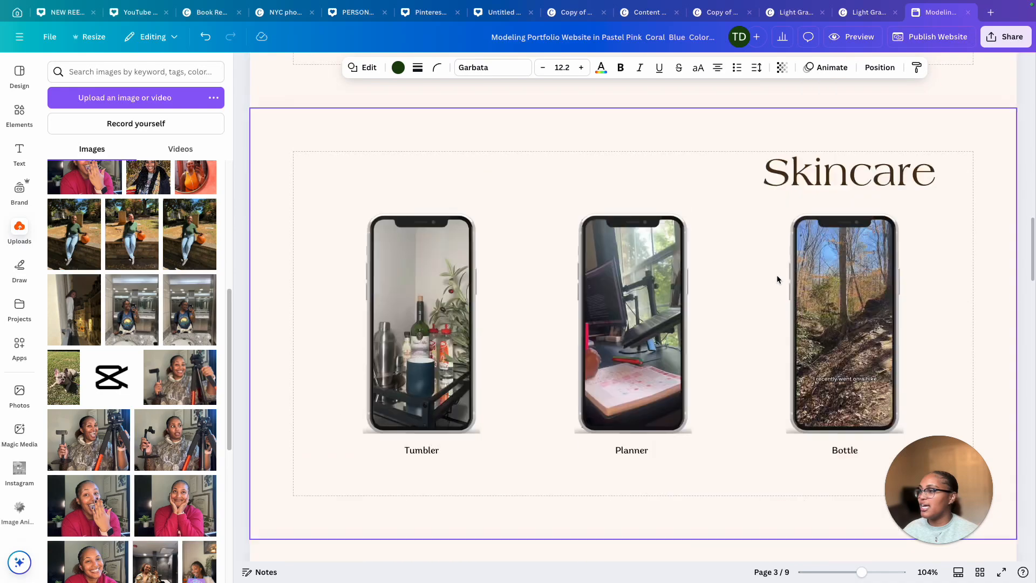
# Scroll through the pages in the desktop preview and play the Planner phone video
pyautogui.scroll(-15, 776, 279)
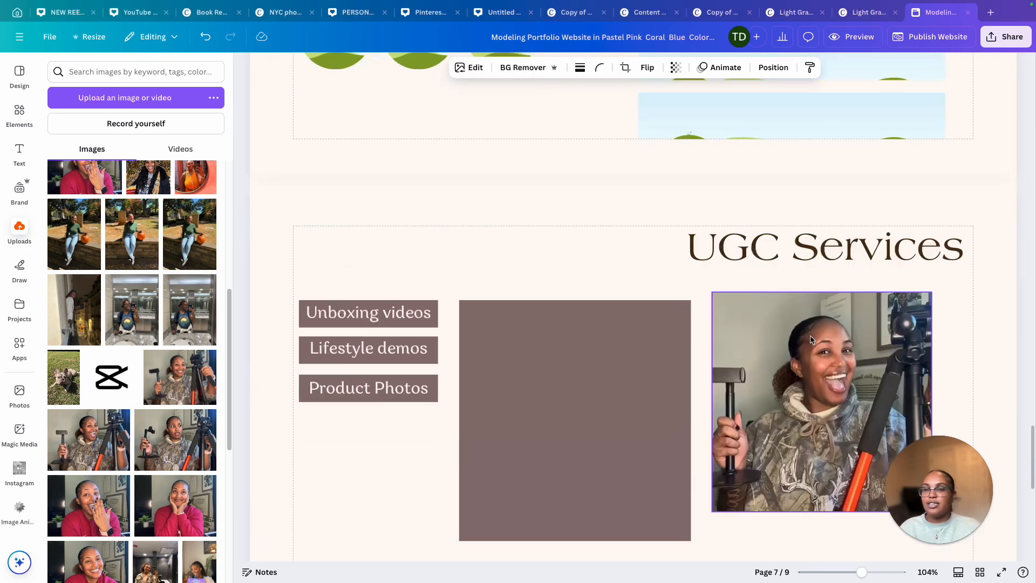
pyautogui.scroll(-10, 804, 339)
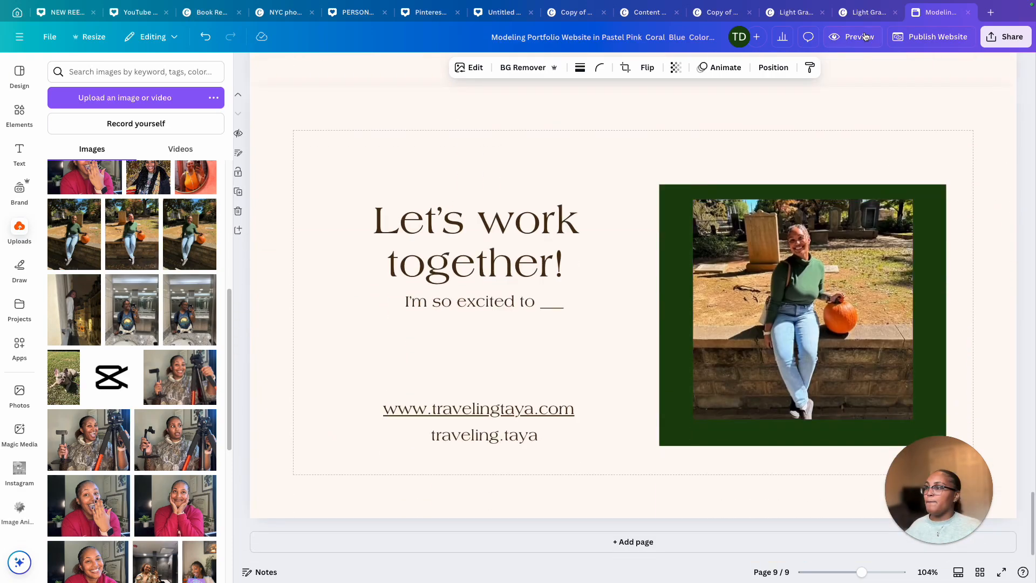
pyautogui.scroll(-20, 762, 316)
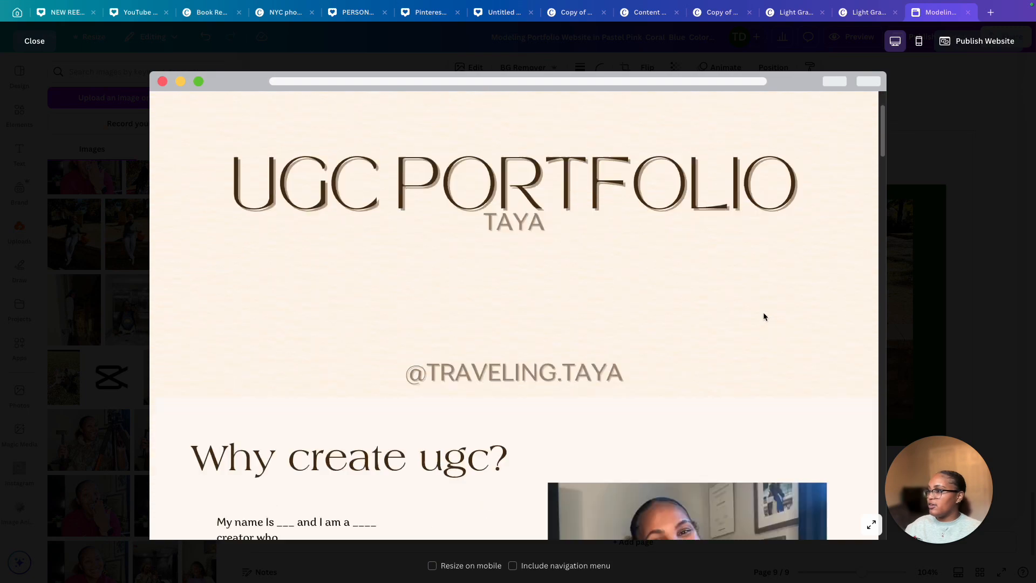
pyautogui.scroll(-10, 763, 316)
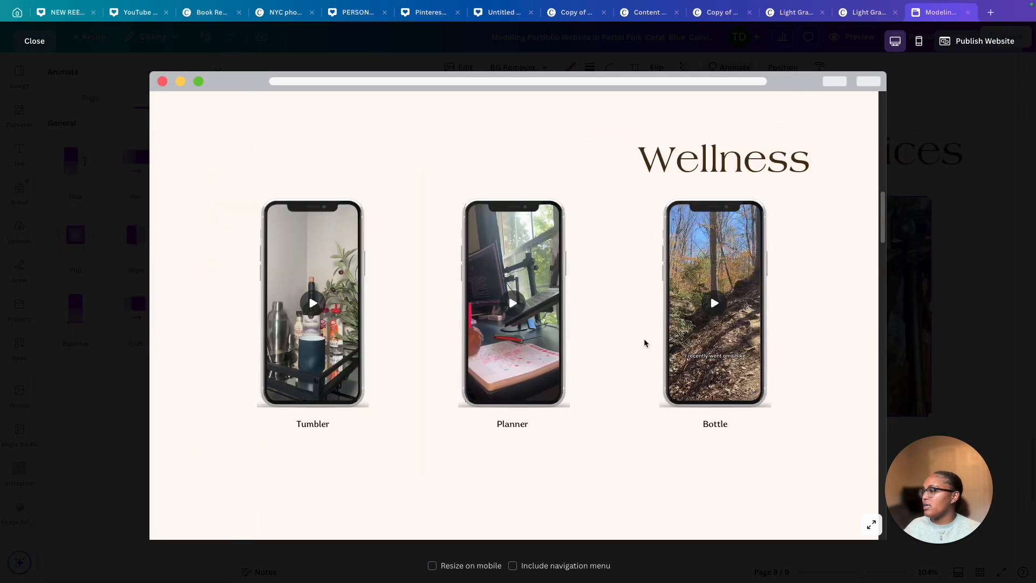
pyautogui.scroll(1, 644, 343)
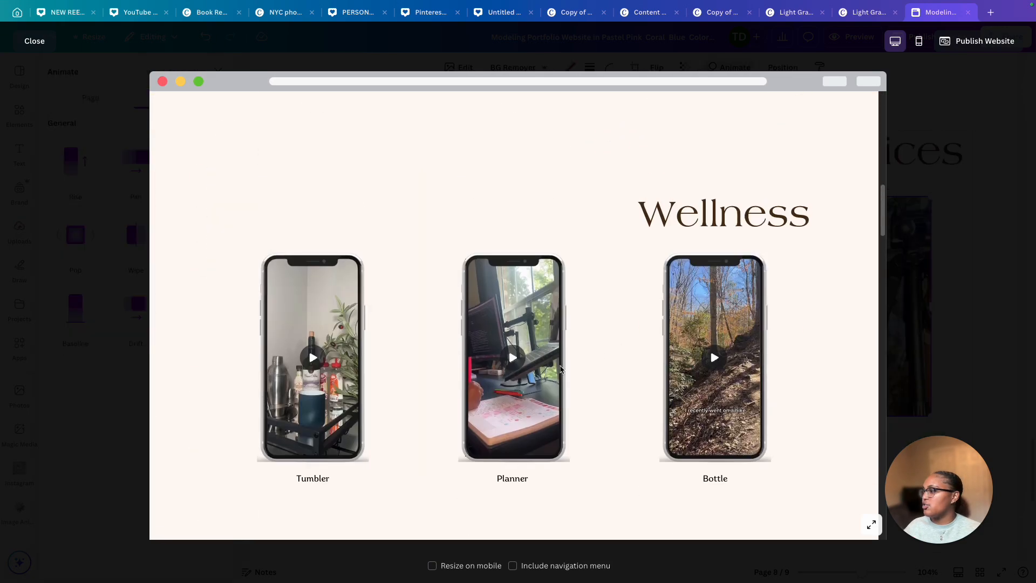
pyautogui.click(511, 357)
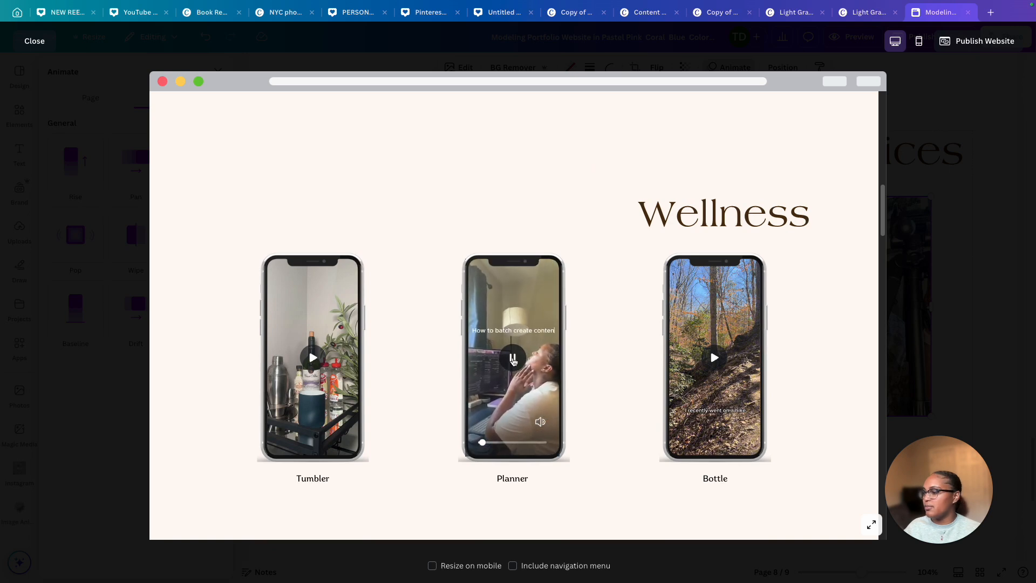
# Switch the preview to mobile view and scroll through the website's pages
pyautogui.click(919, 41)
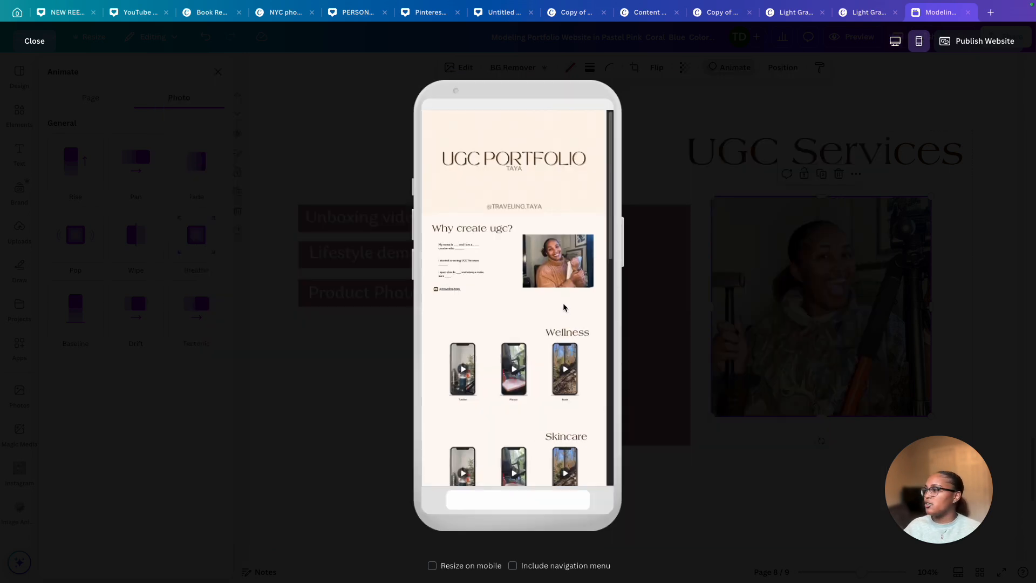
pyautogui.scroll(-7, 563, 307)
pyautogui.scroll(-3, 563, 307)
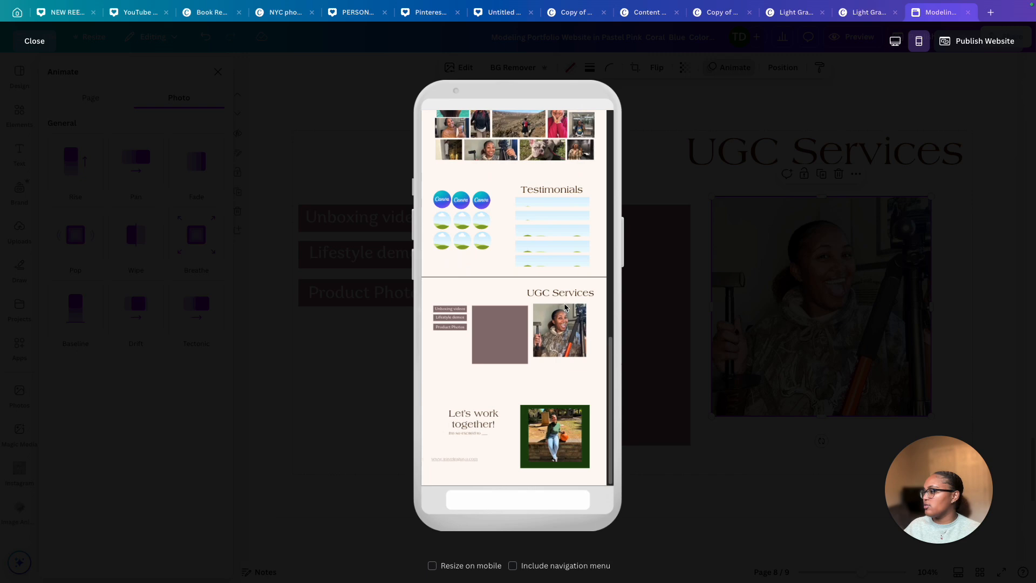
pyautogui.scroll(9, 564, 304)
pyautogui.scroll(2, 564, 305)
pyautogui.scroll(-4, 565, 305)
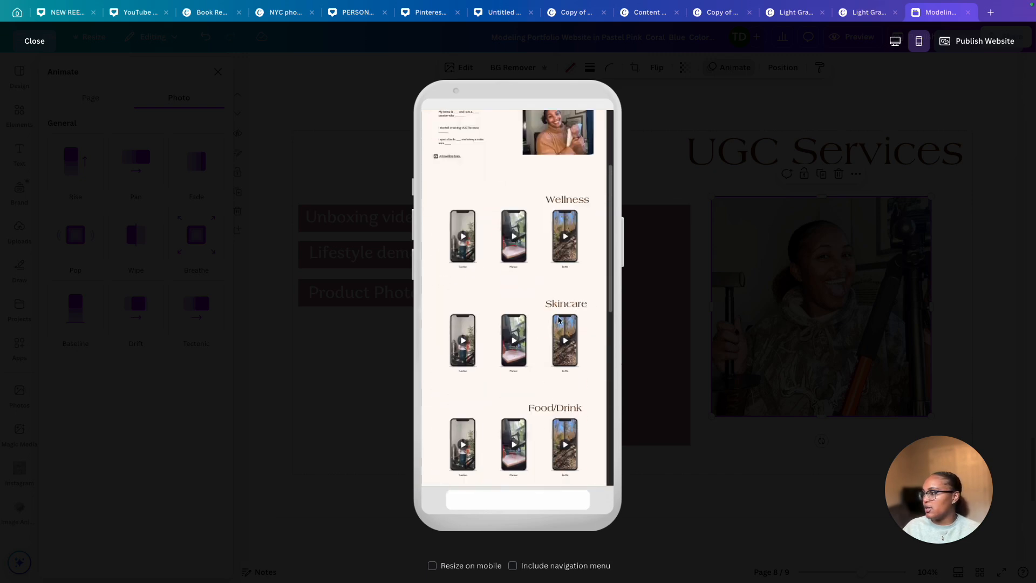
# Try the Resize on mobile option in the mobile preview, turn it back off, and close the preview
pyautogui.click(466, 564)
pyautogui.scroll(-10, 567, 342)
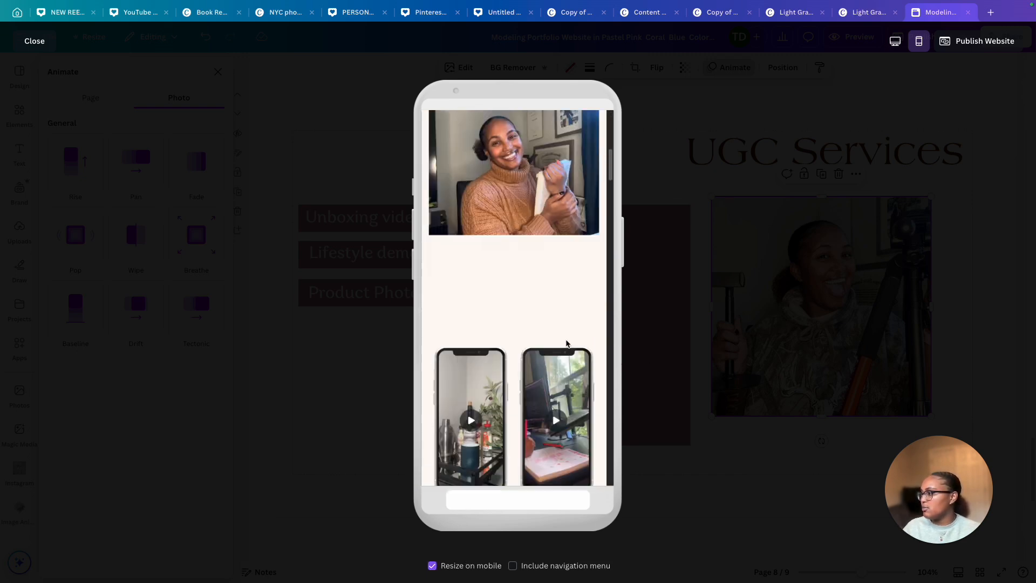
pyautogui.scroll(-10, 566, 345)
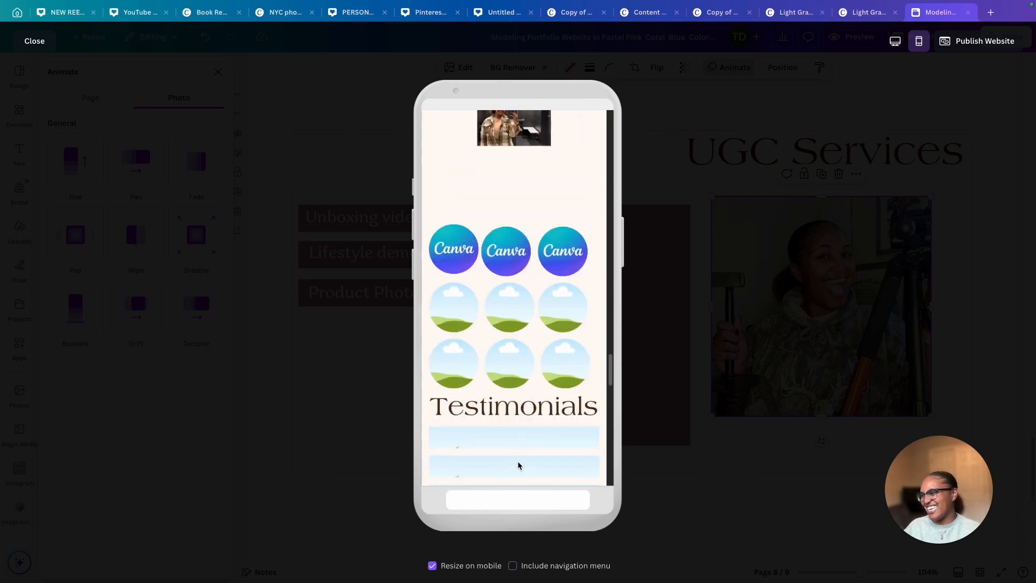
pyautogui.click(488, 562)
pyautogui.scroll(-15, 527, 270)
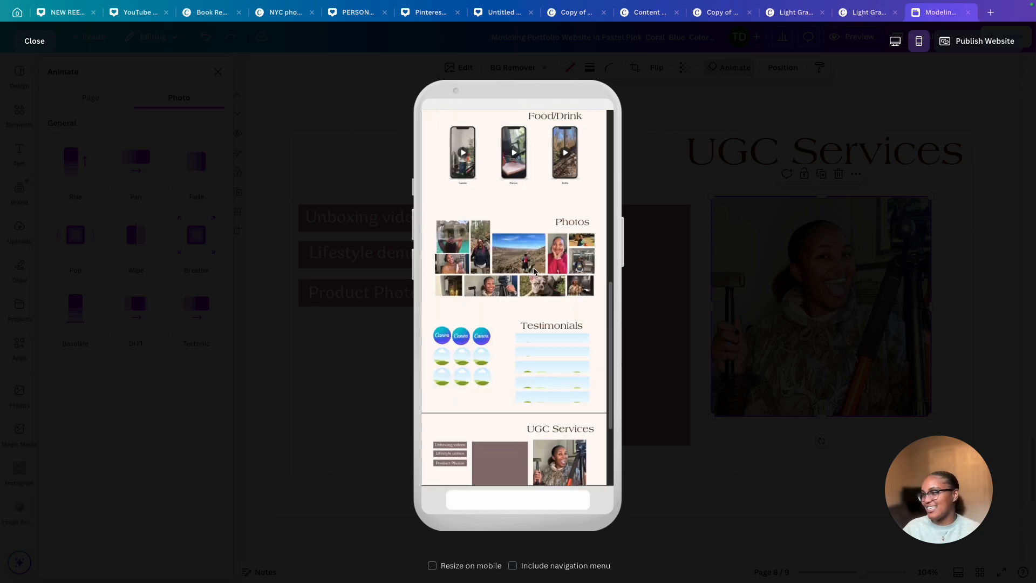
pyautogui.click(36, 43)
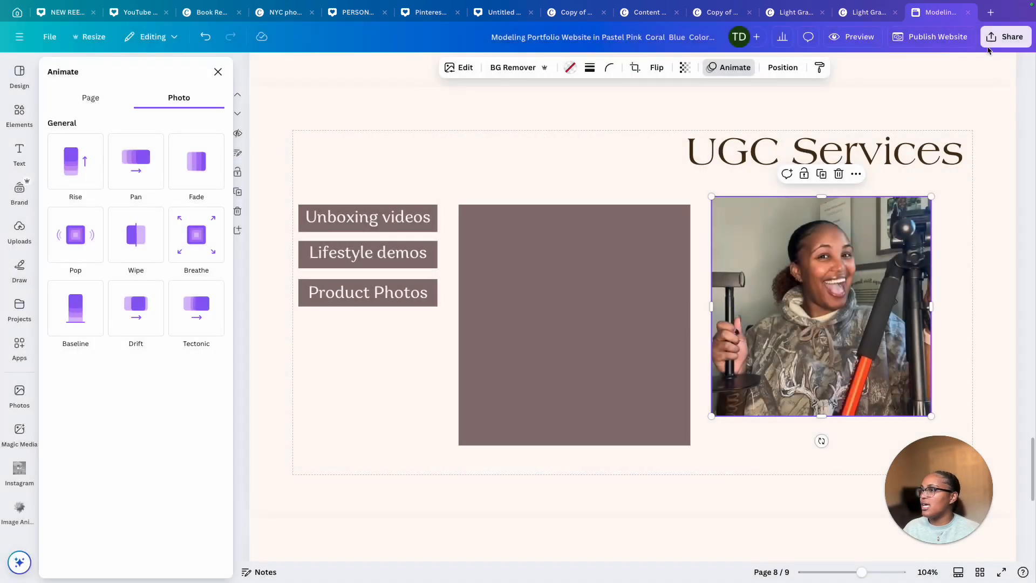
# Publish the website on travelingtaya.my.canva.site with the subpath youtubedemougc
pyautogui.click(919, 43)
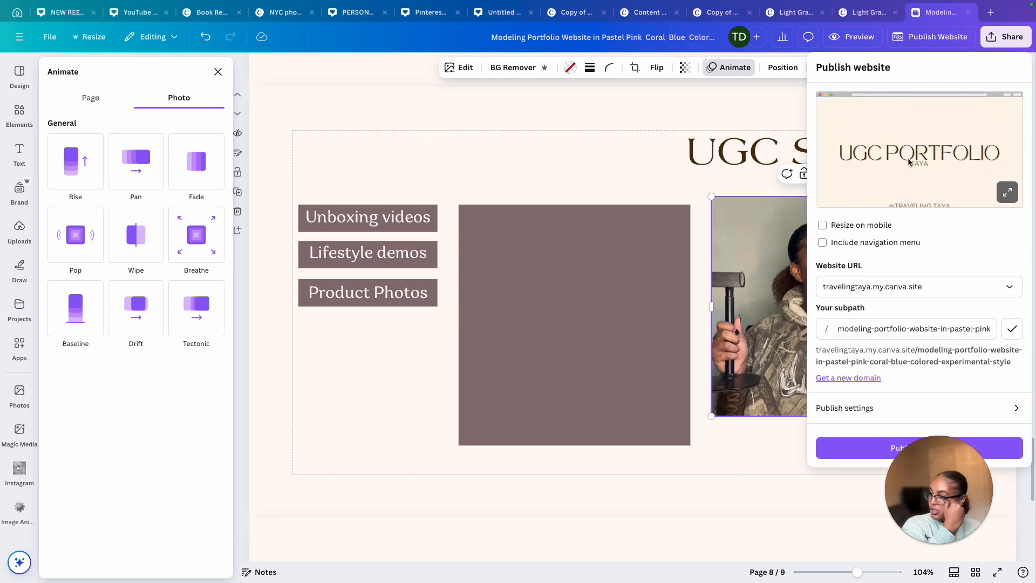
pyautogui.click(936, 285)
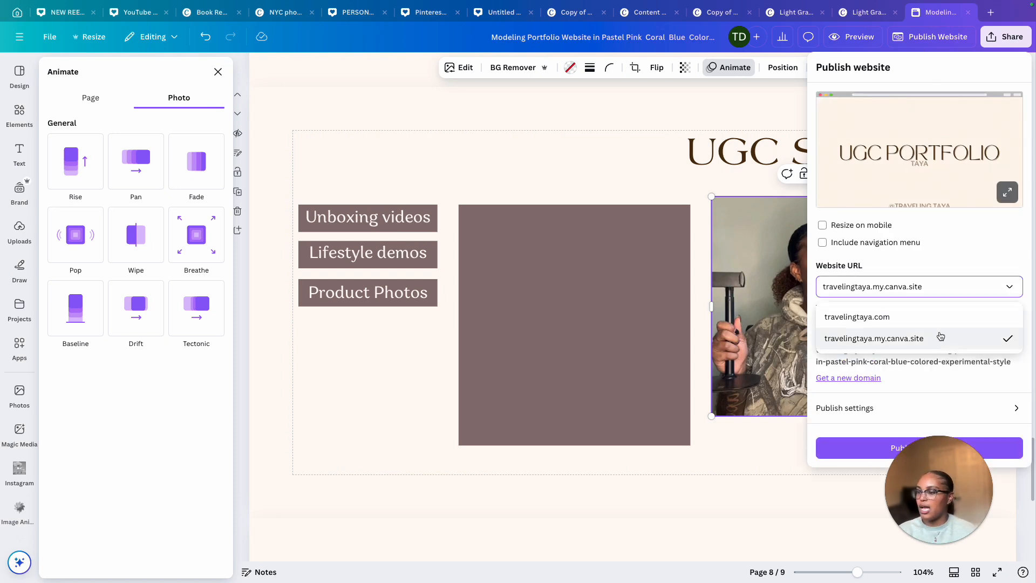
pyautogui.write('youtubedemougc')
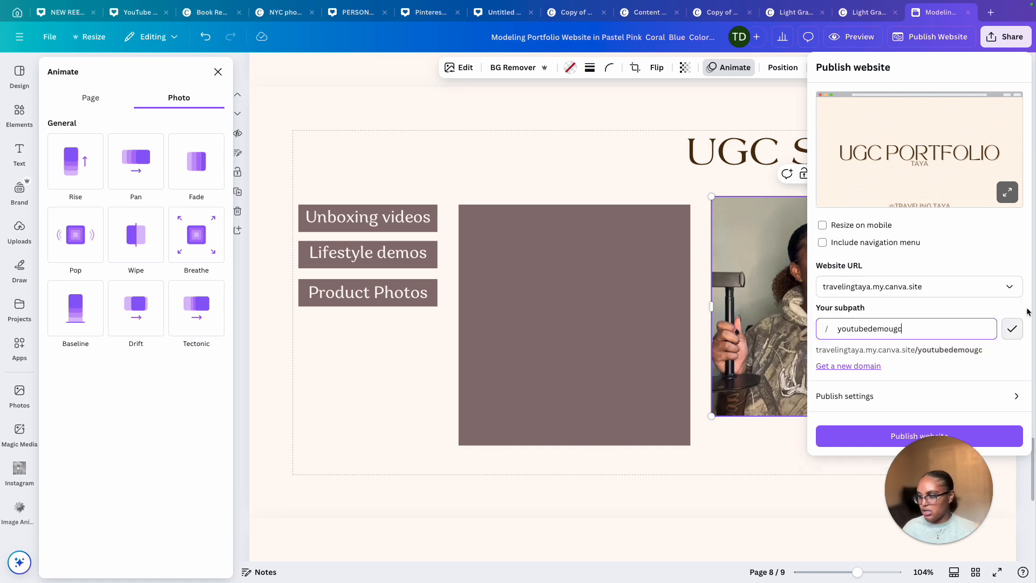
pyautogui.click(862, 437)
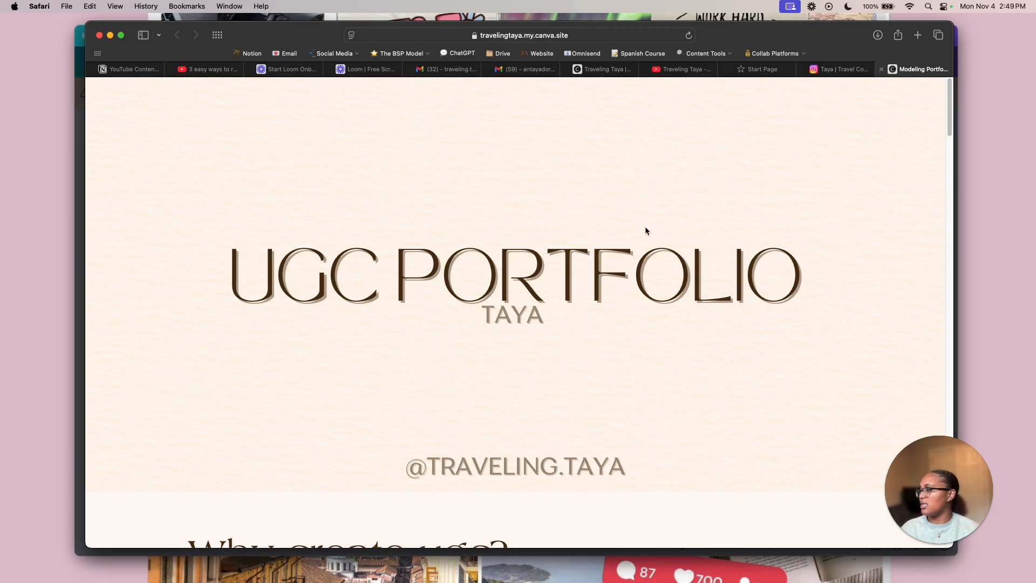
# Scroll through the live published website in Safari to review its pages
pyautogui.scroll(-15, 707, 255)
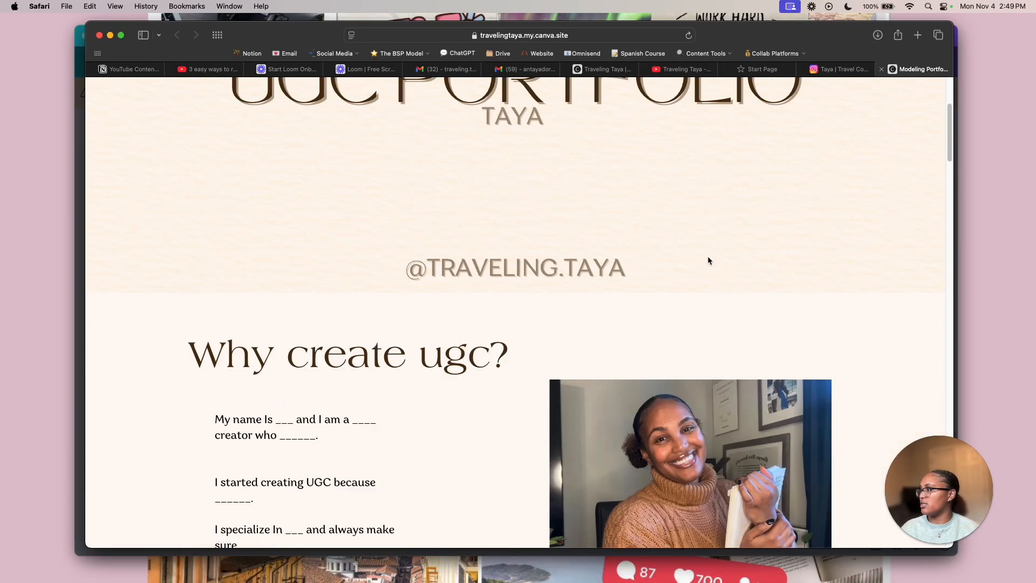
pyautogui.scroll(-20, 711, 258)
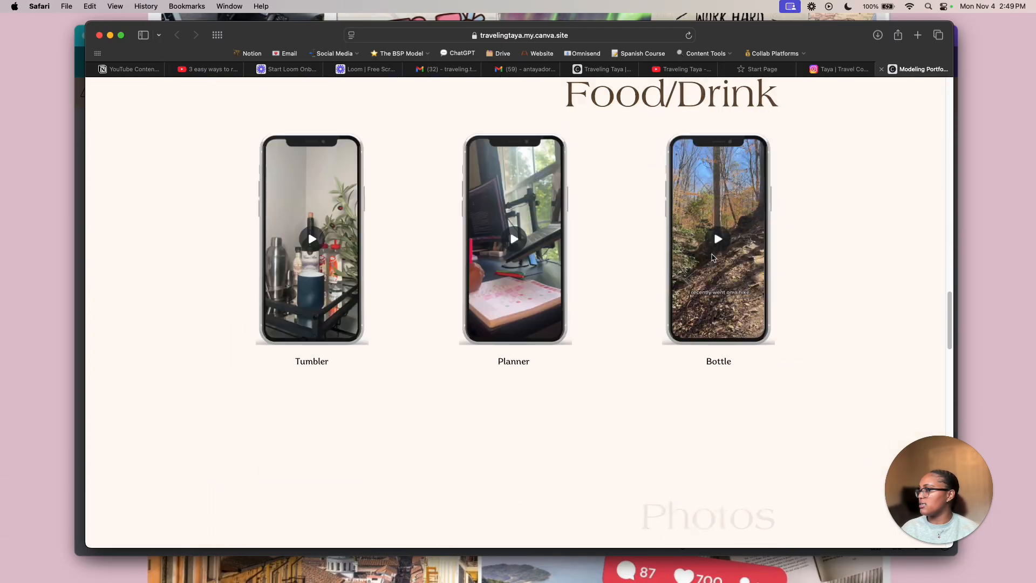
pyautogui.scroll(-3, 708, 252)
pyautogui.scroll(12, 708, 248)
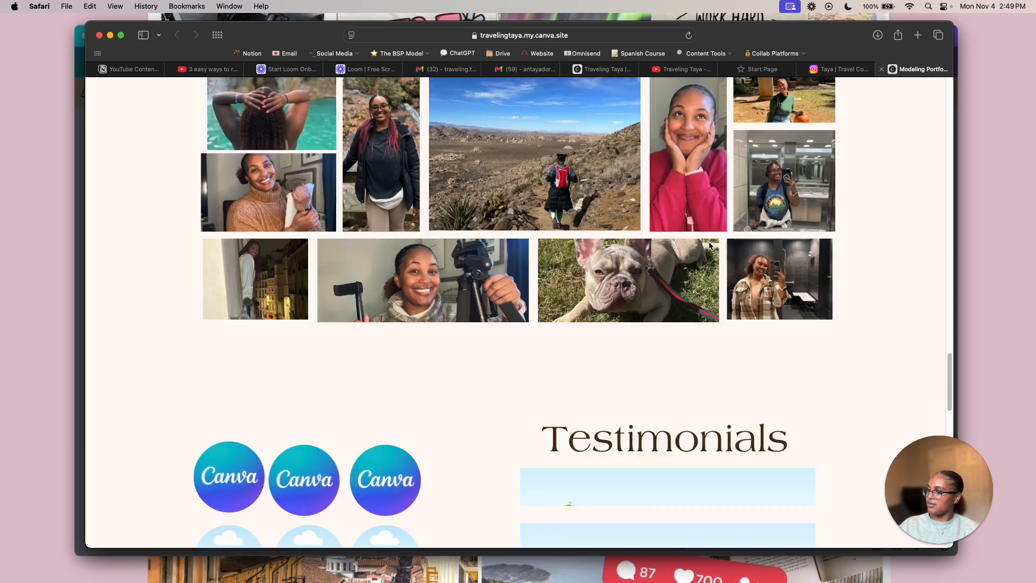
pyautogui.scroll(-5, 708, 240)
pyautogui.scroll(-3, 708, 239)
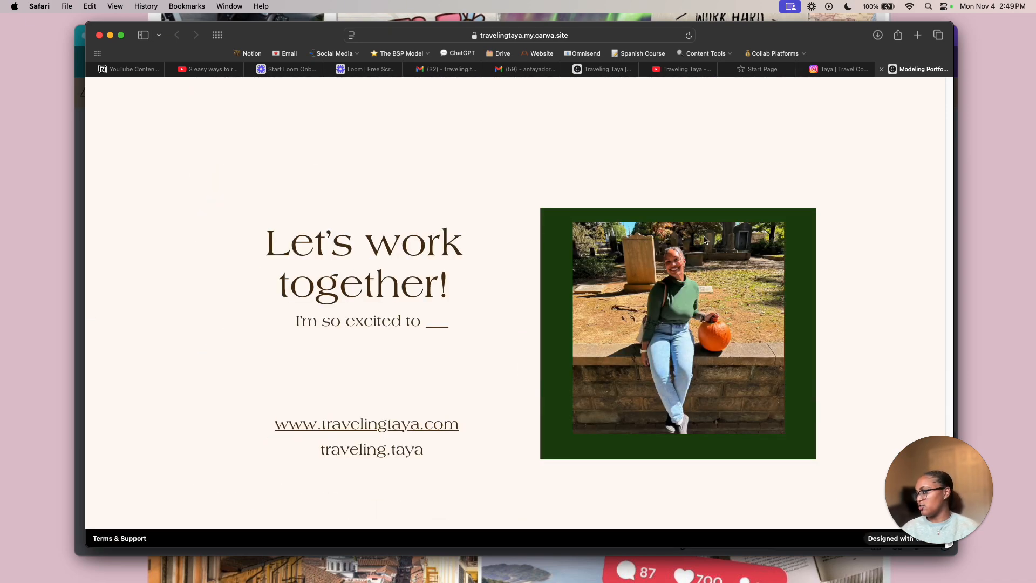
pyautogui.scroll(20, 615, 328)
pyautogui.scroll(-12, 615, 331)
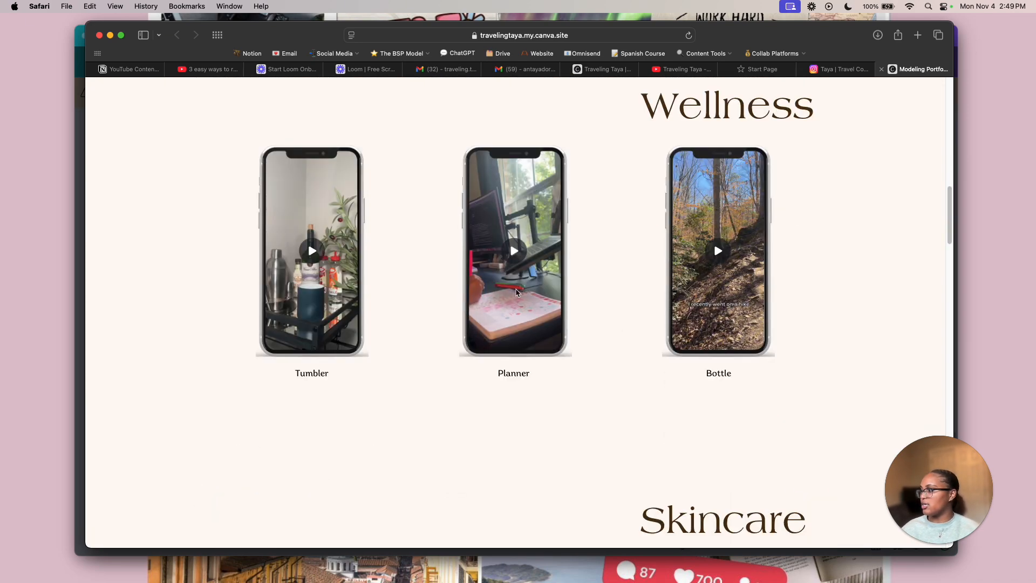